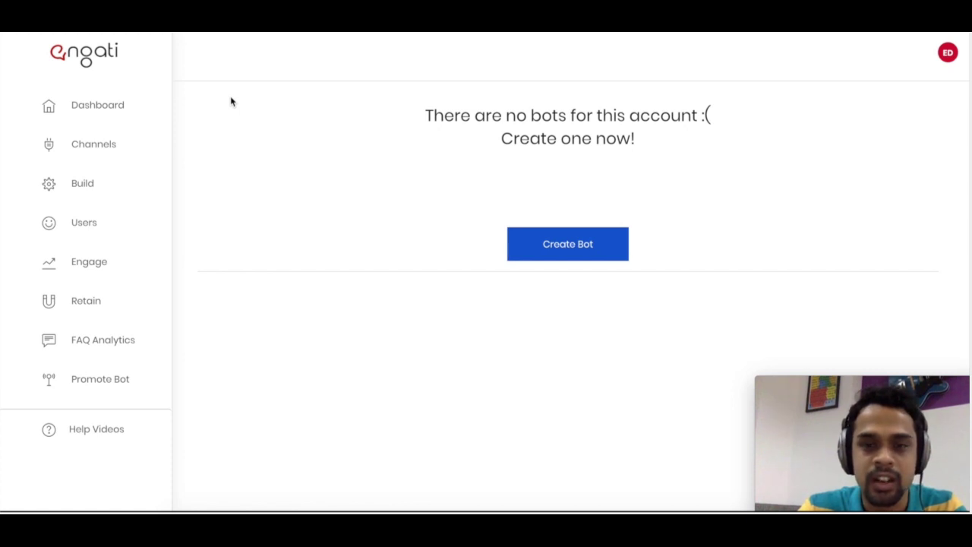
left_click(579, 252)
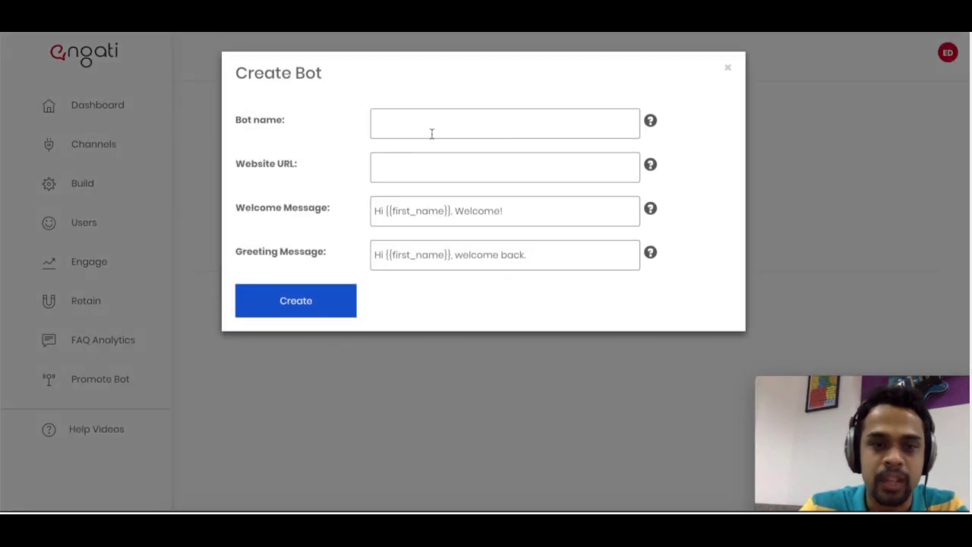
type("Engati")
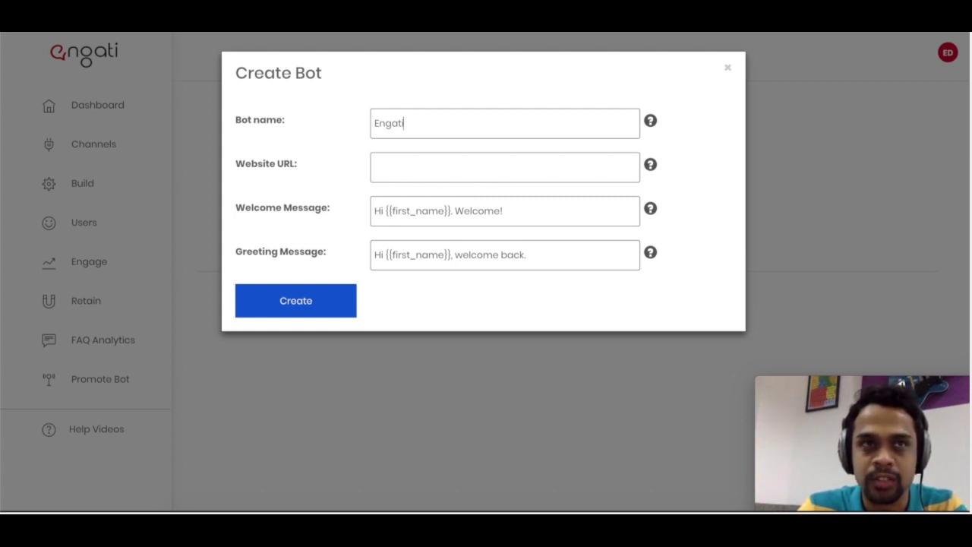
type("http://www.e")
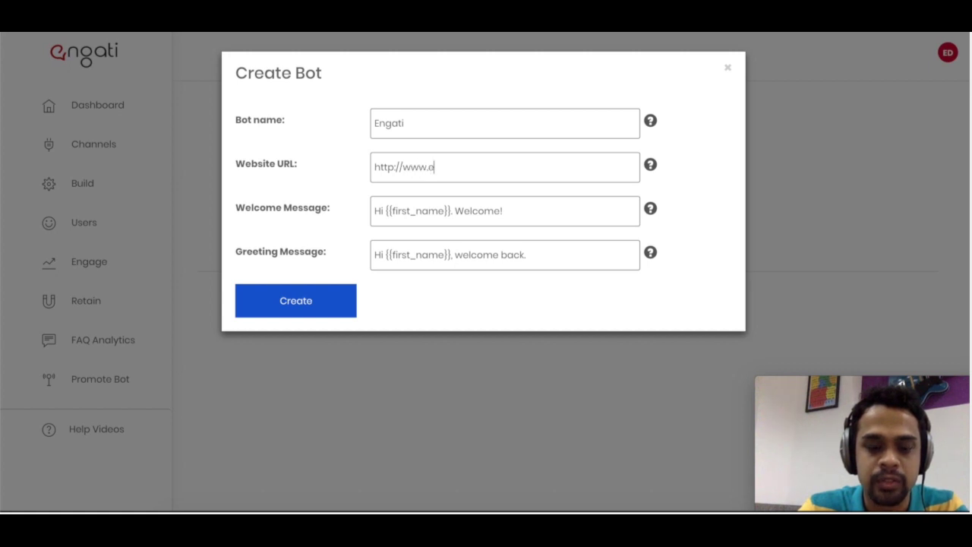
type("ngati.com")
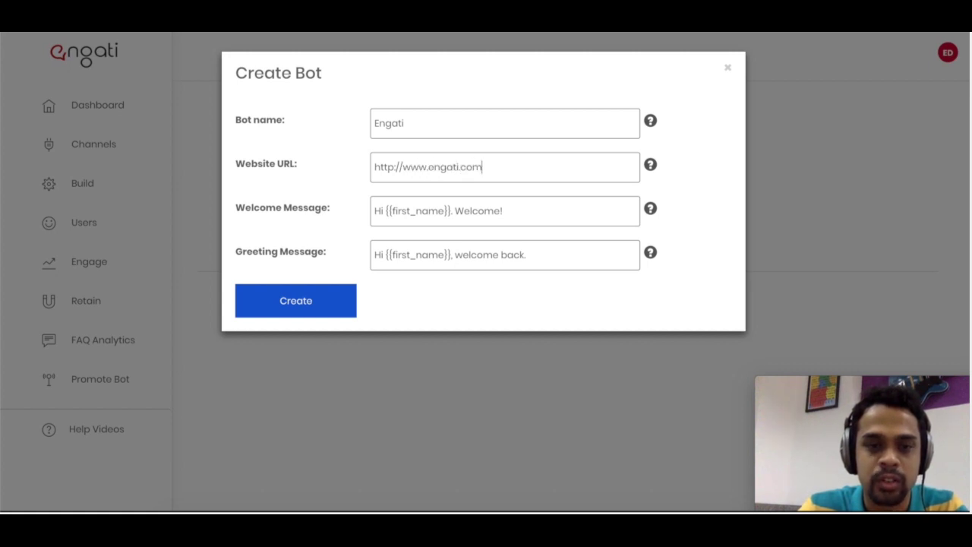
triple_click(308, 212)
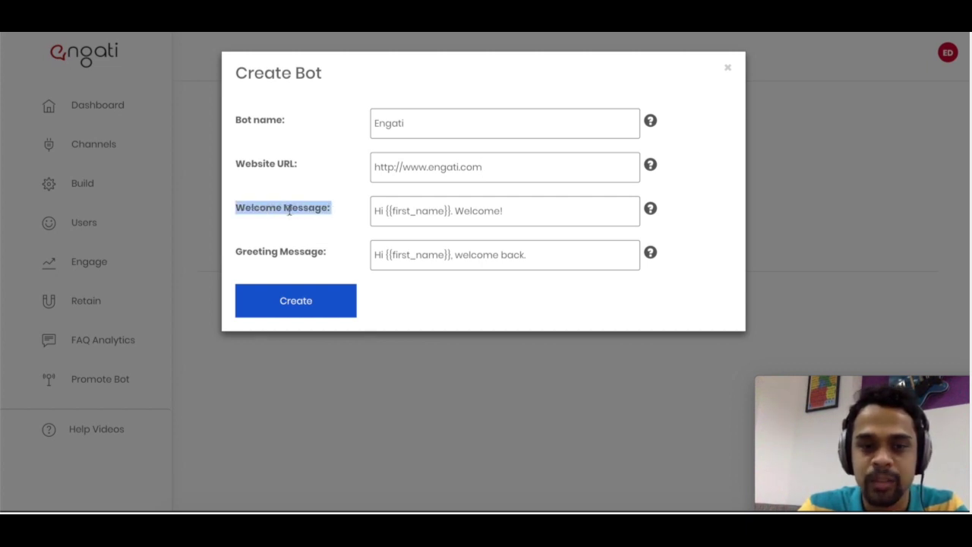
left_click(289, 211)
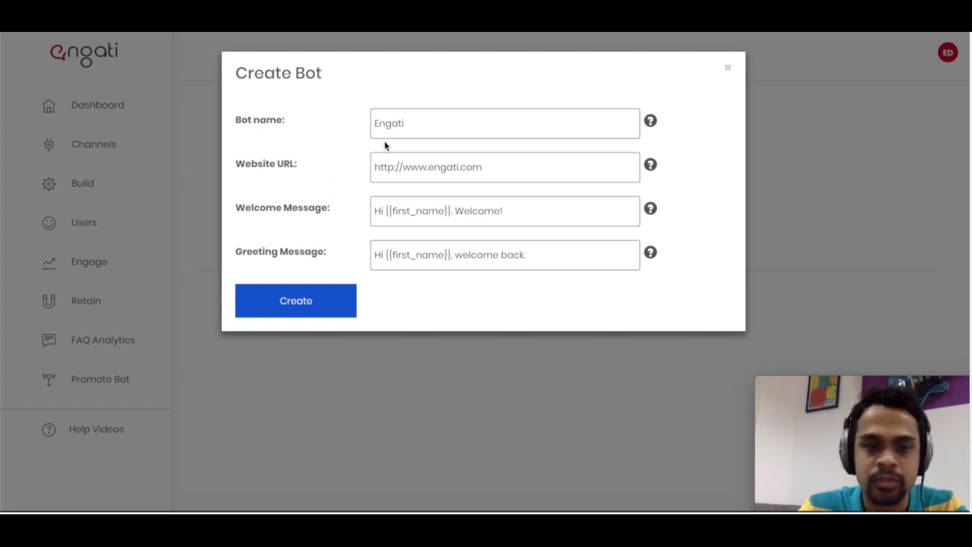
- Create the Engati bot and collapse the Facebook Messenger options on its Channels page
left_click(311, 299)
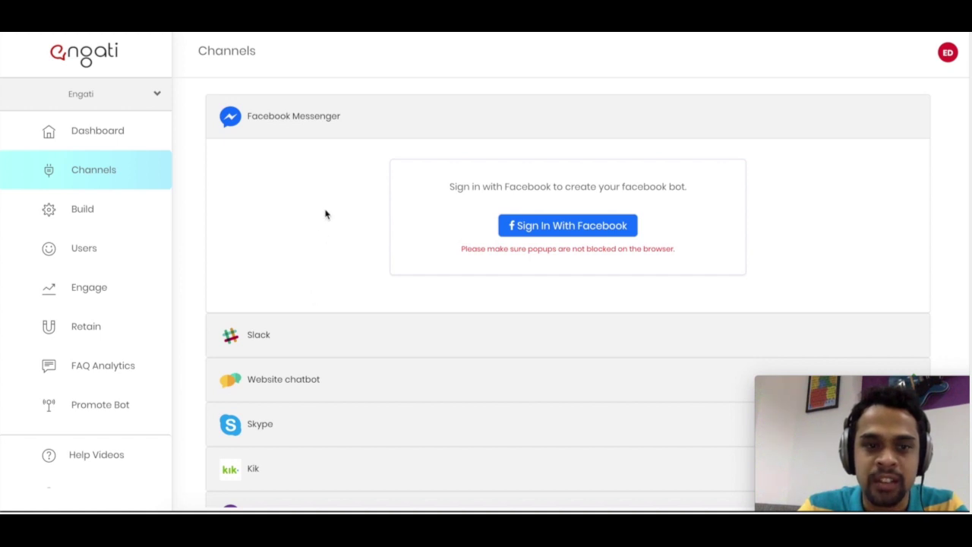
left_click(343, 134)
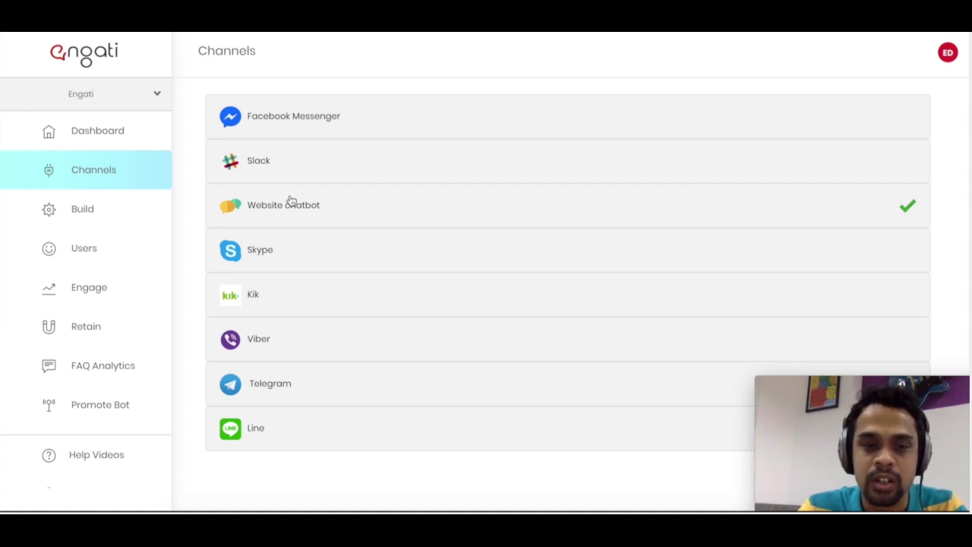
left_click(291, 200)
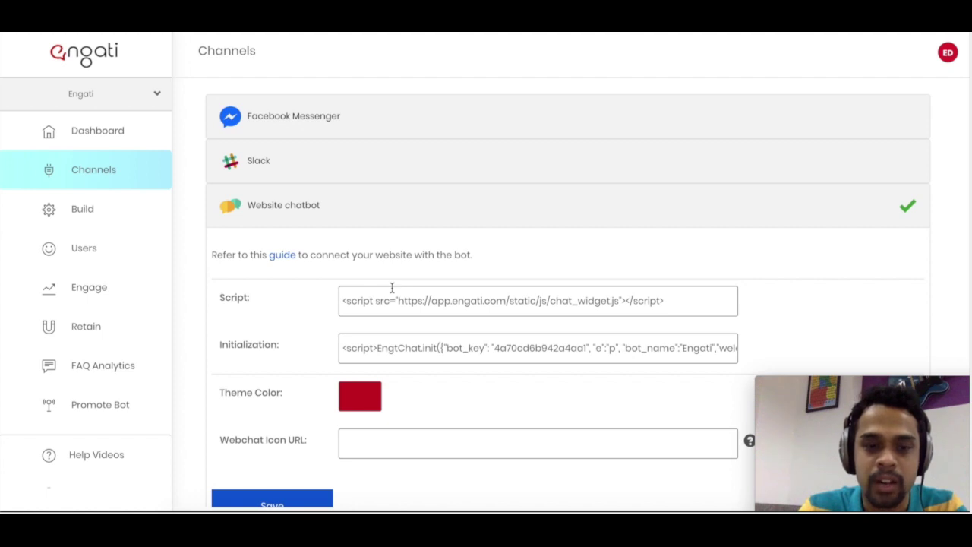
left_click(393, 218)
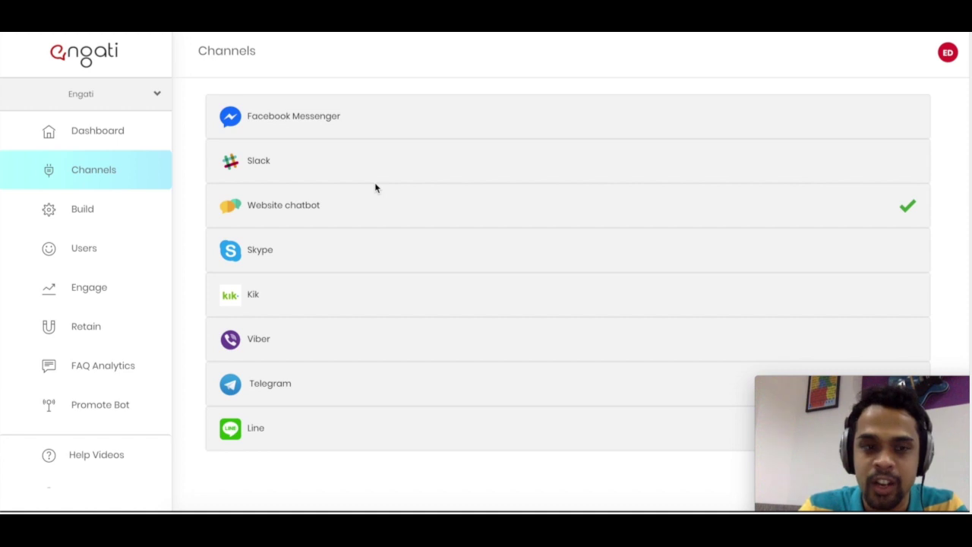
- Sign in with Facebook under Messenger and select the Engati Demo page from the available pages
left_click(378, 130)
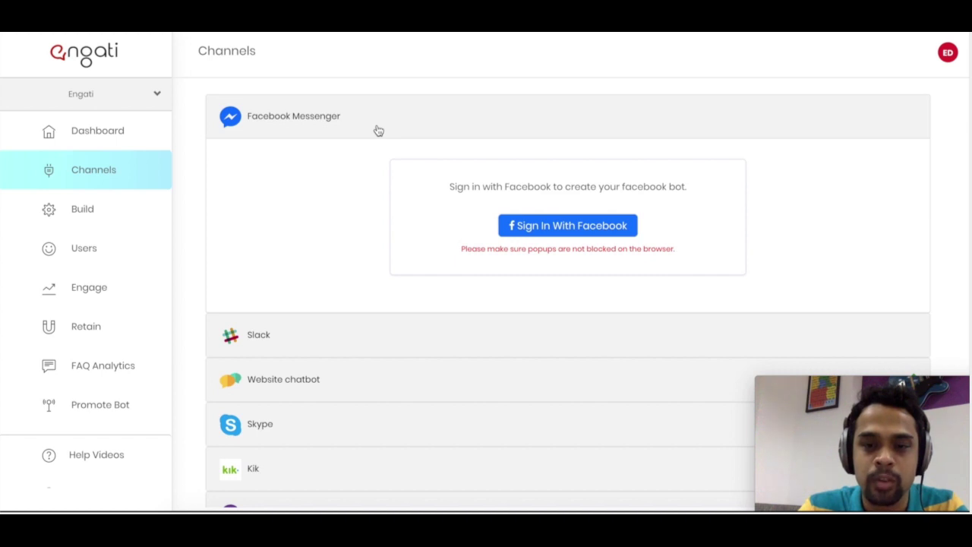
left_click(567, 235)
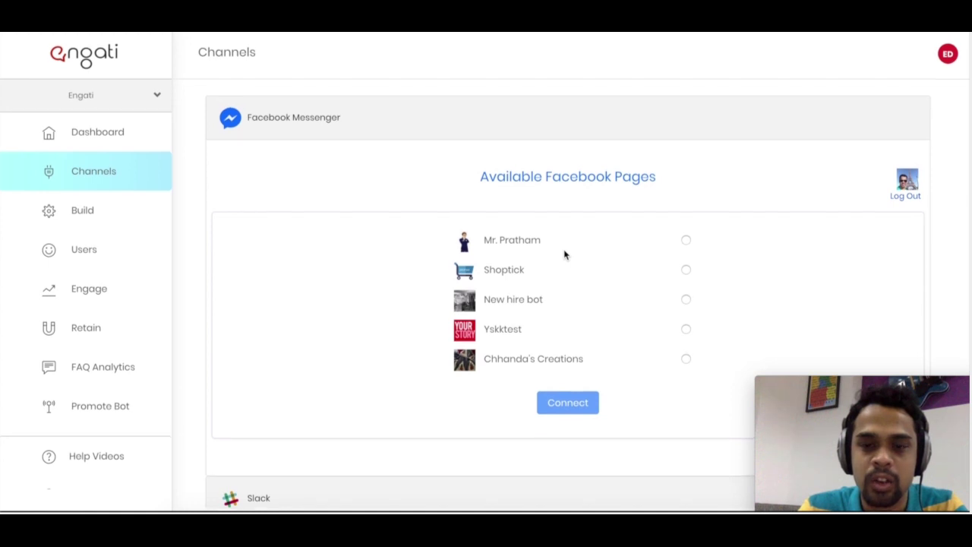
scroll(564, 255, "down", 2)
scroll(564, 255, "up", 1)
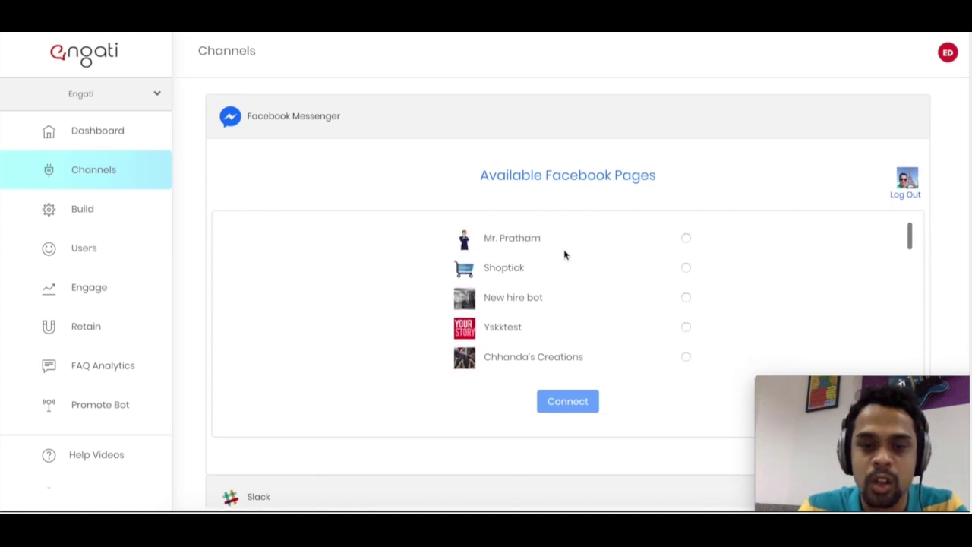
scroll(565, 254, "down", 5)
scroll(564, 254, "down", 3)
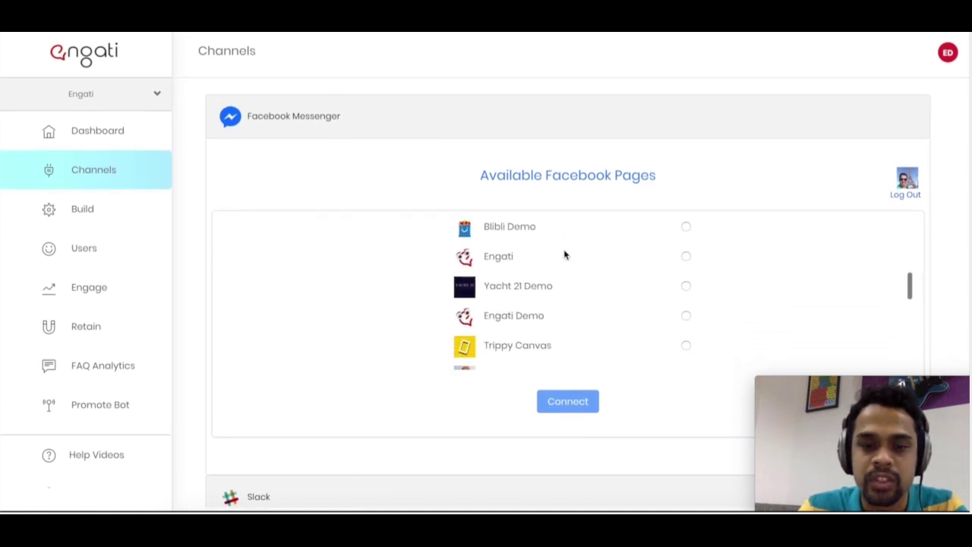
left_click(685, 277)
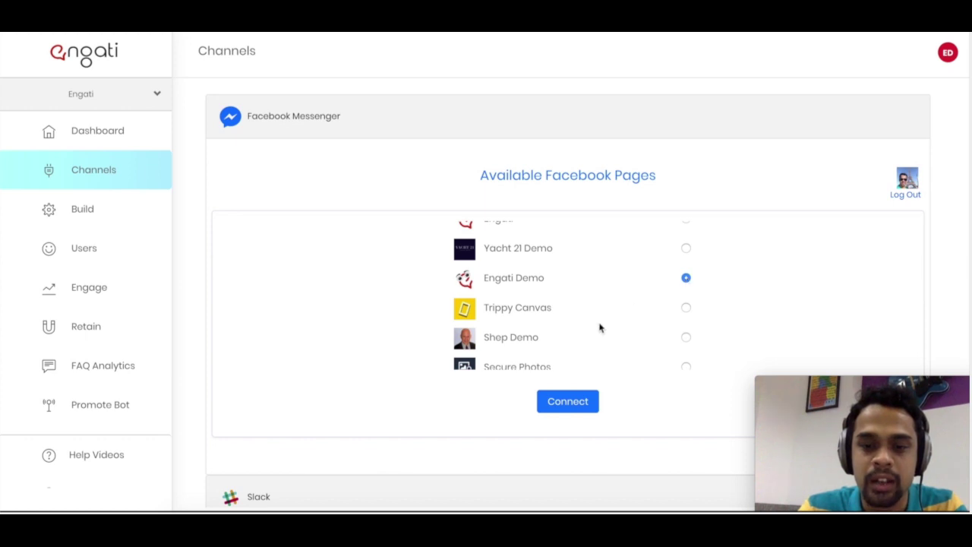
scroll(599, 328, "down", 2)
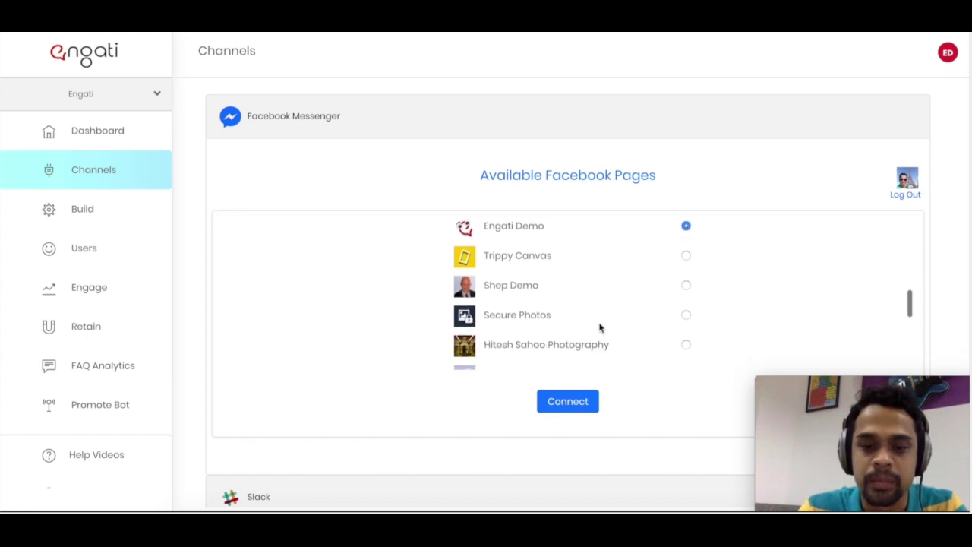
- Connect Messenger to the Engati Demo page and bring the Configure menu section into view
left_click(577, 403)
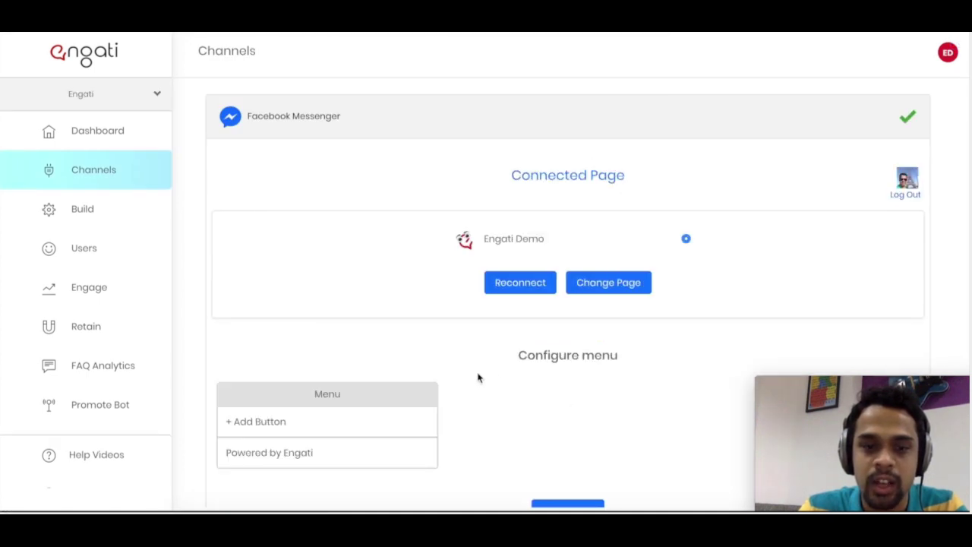
scroll(460, 375, "down", 2)
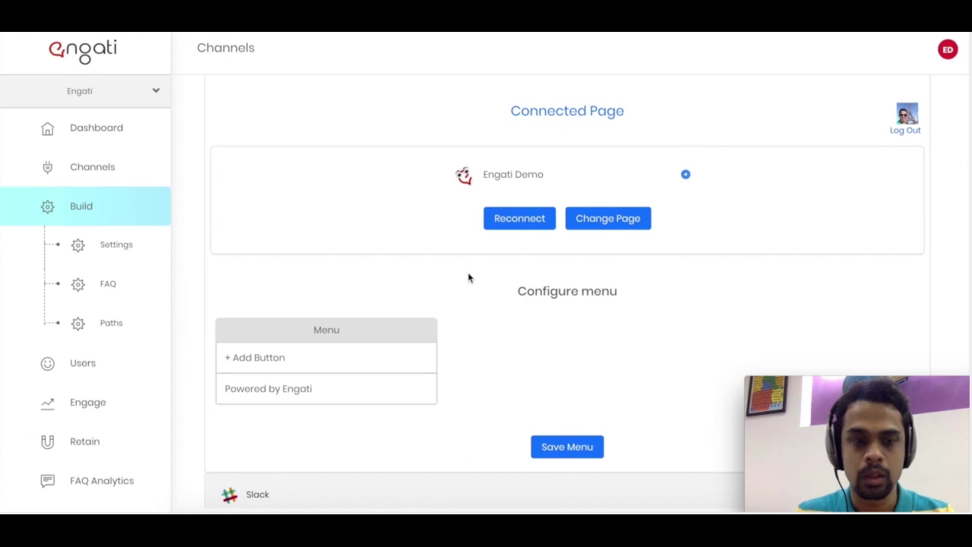
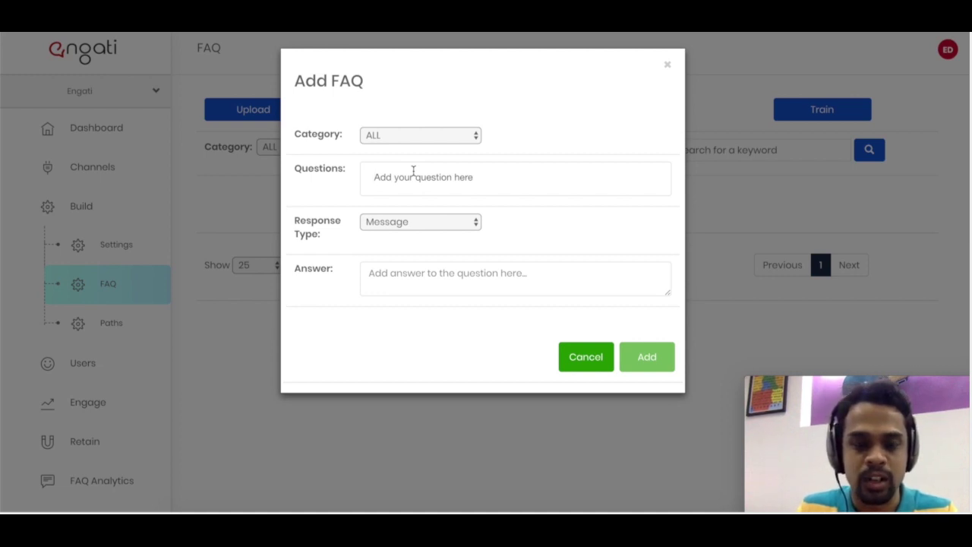
- Add an FAQ with questions 'do you support Telegram?' and 'Telegram chatbot', answered 'Yes, Engati platform supports Telegram'
left_click(413, 170)
type("do y")
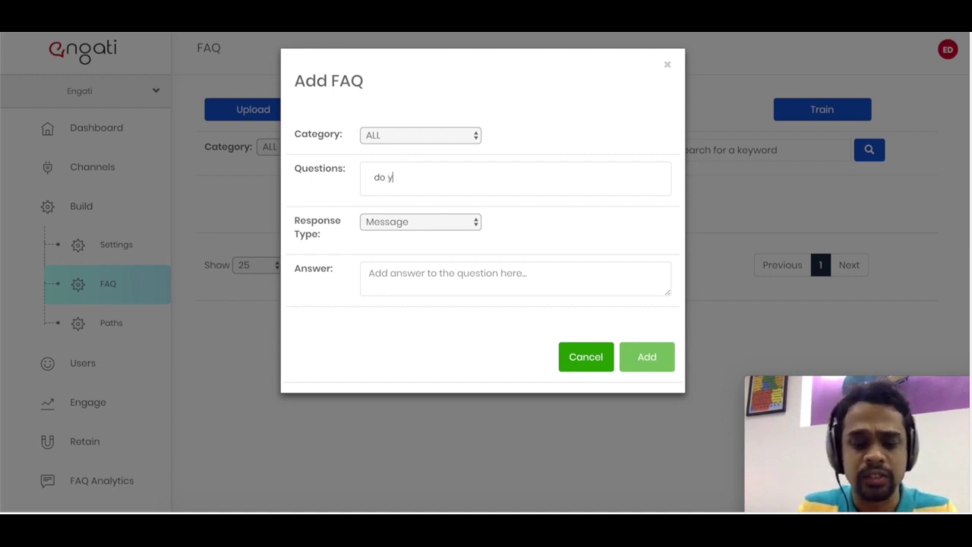
type("ou sup")
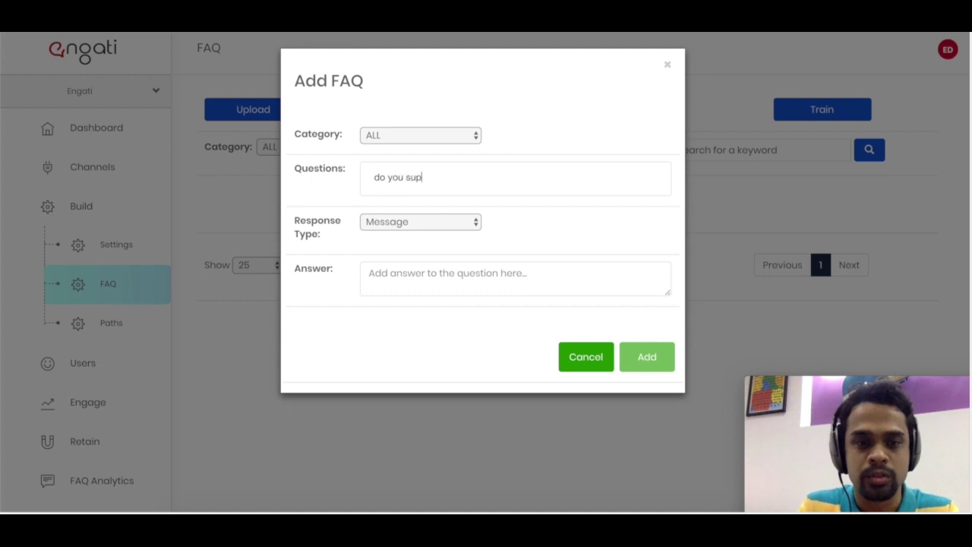
type("port Telegra")
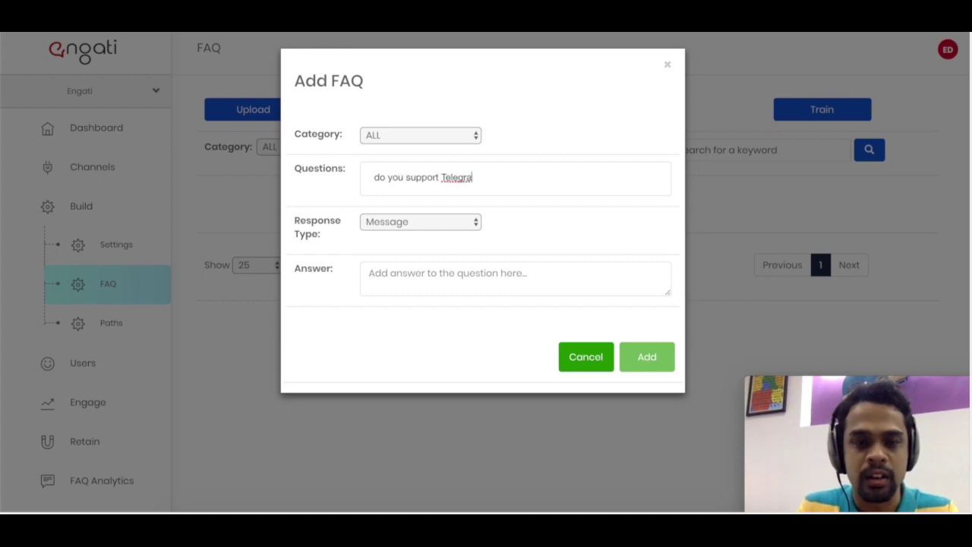
type("m?")
key("Return")
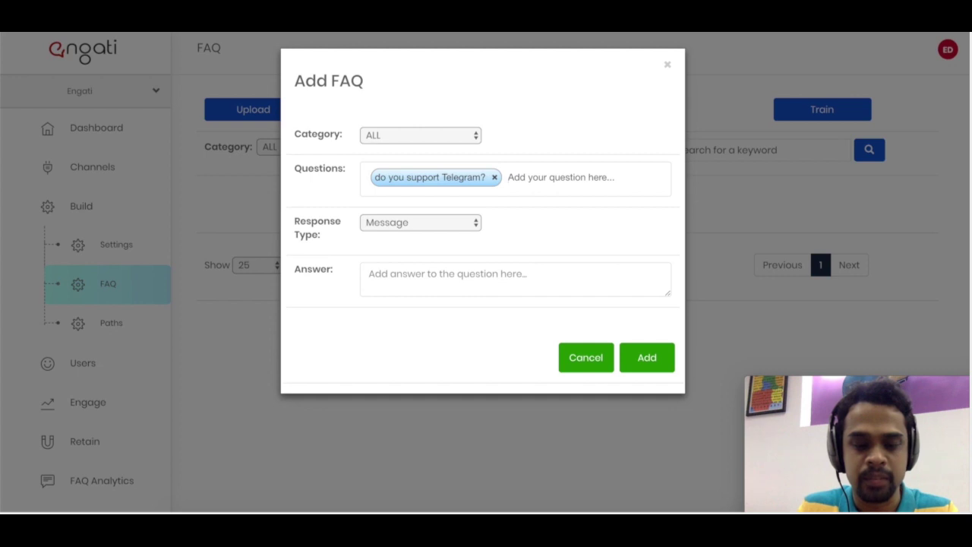
type("Tel")
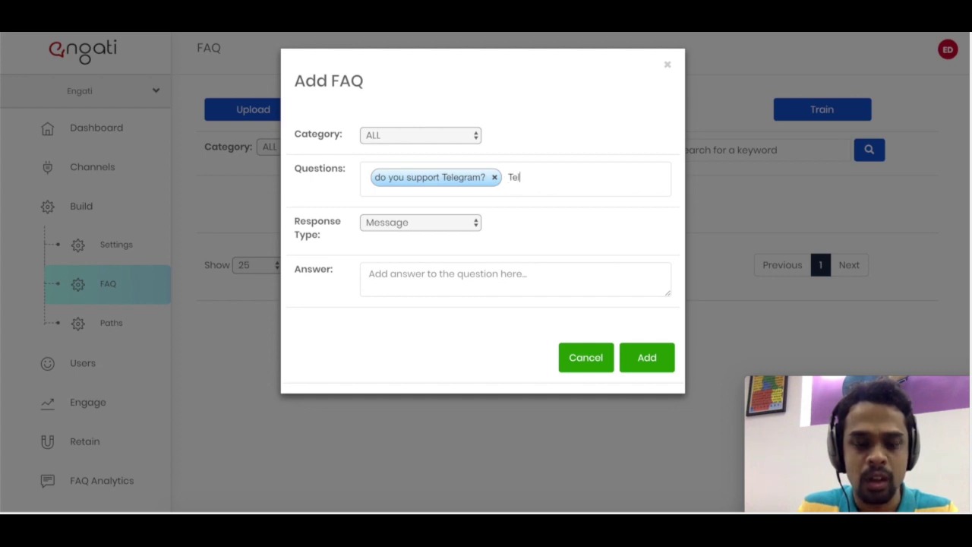
type("egram support")
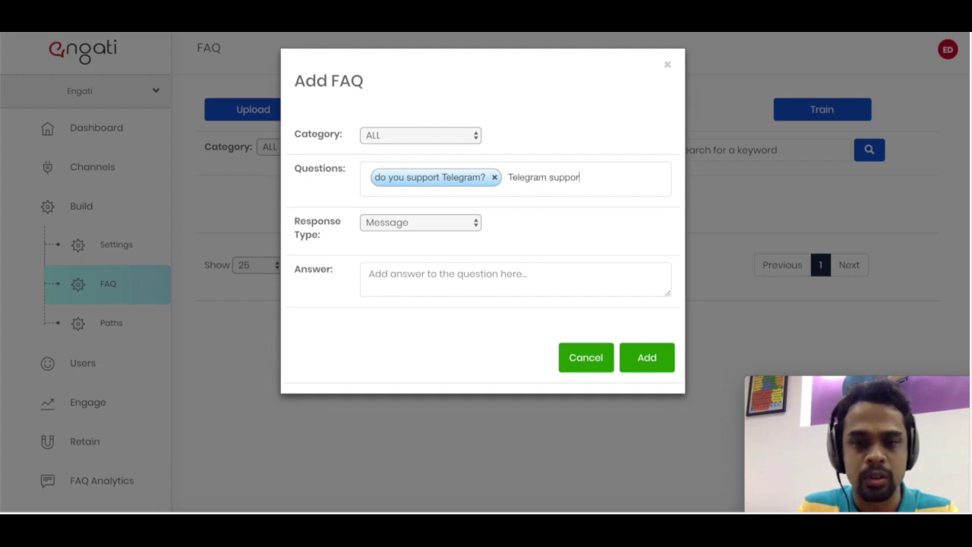
key("BackSpace")
key("BackSpace")
key("BackSpace")
key("BackSpace")
key("BackSpace")
key("BackSpace")
key("BackSpace")
type("chatbot")
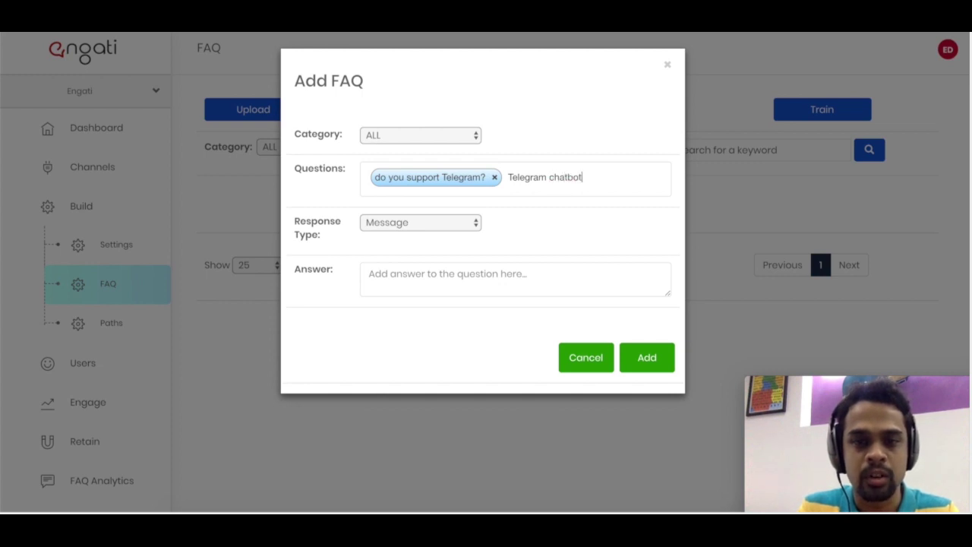
key("Return")
left_click(364, 299)
type("Yes")
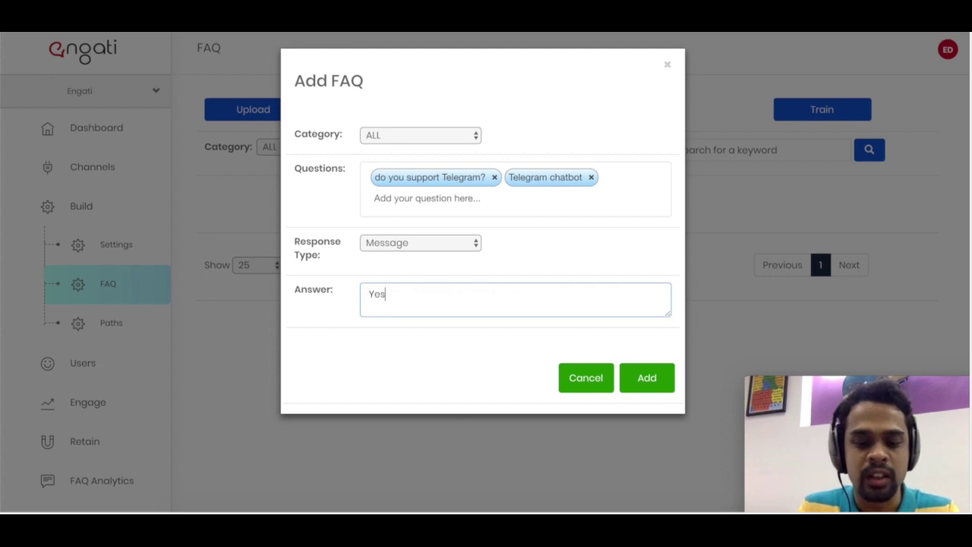
type(", Engati platfor")
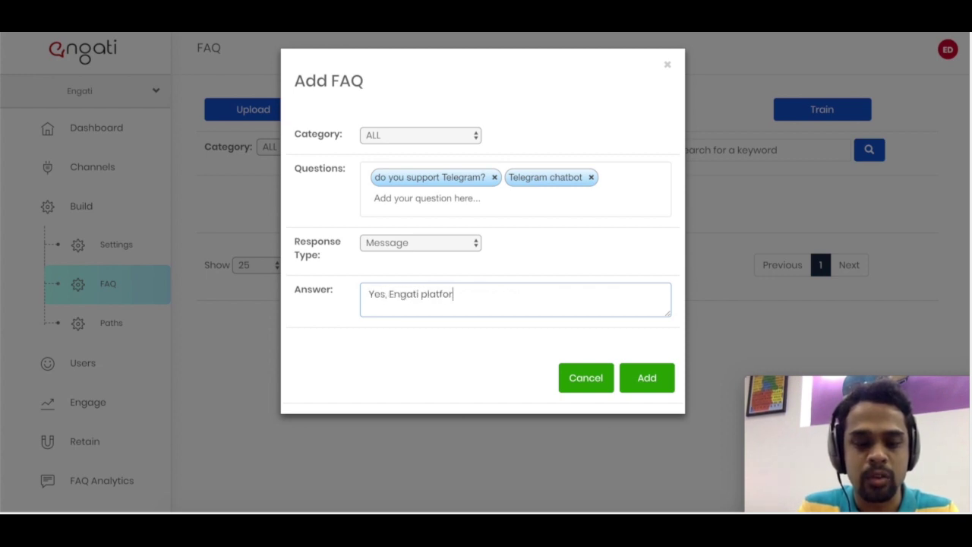
type("m supports ")
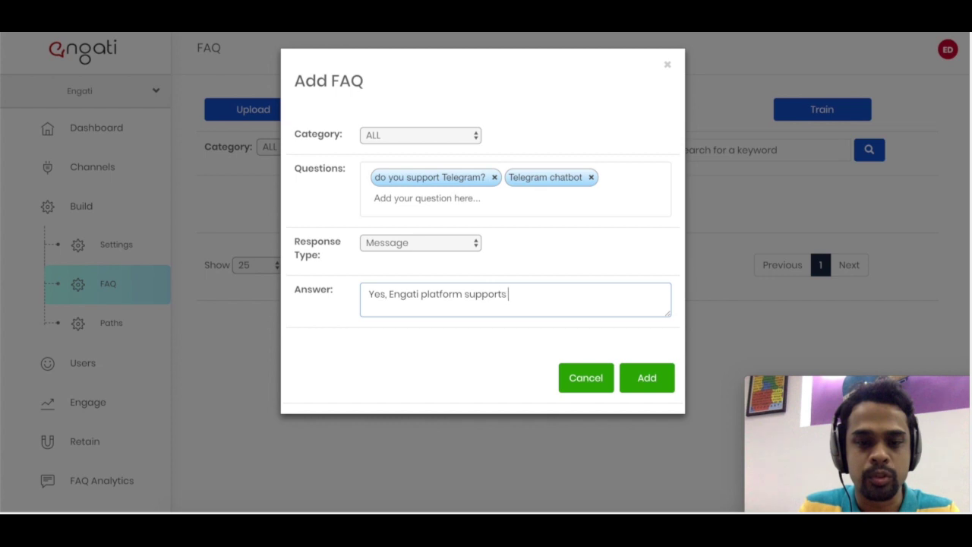
type("Telegram")
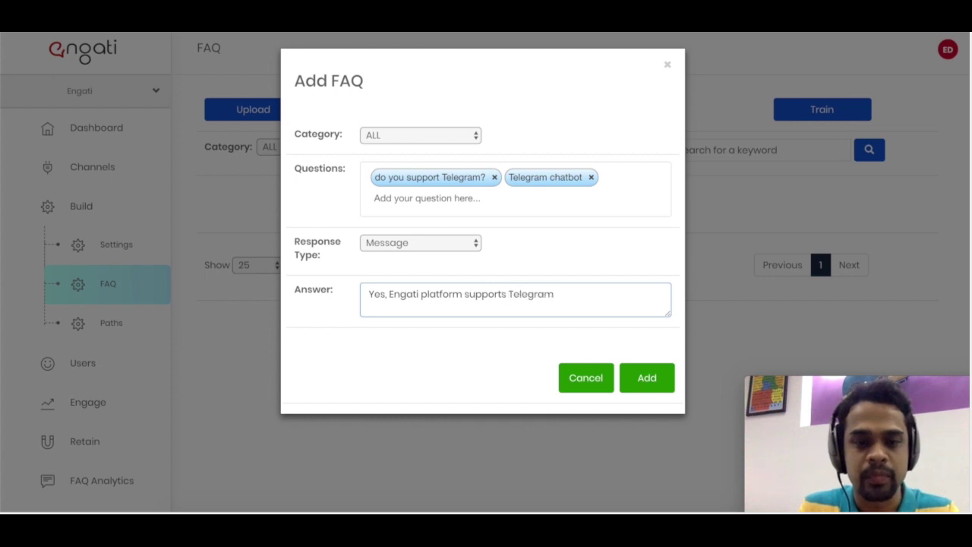
left_click(659, 384)
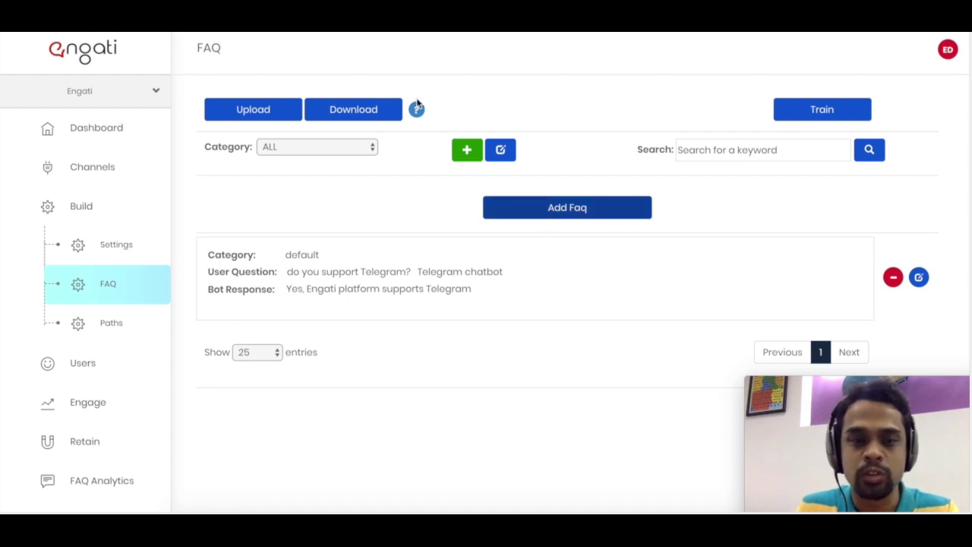
- Download the sample FAQ format and open sample_upload_file.csv
mouse_move(417, 109)
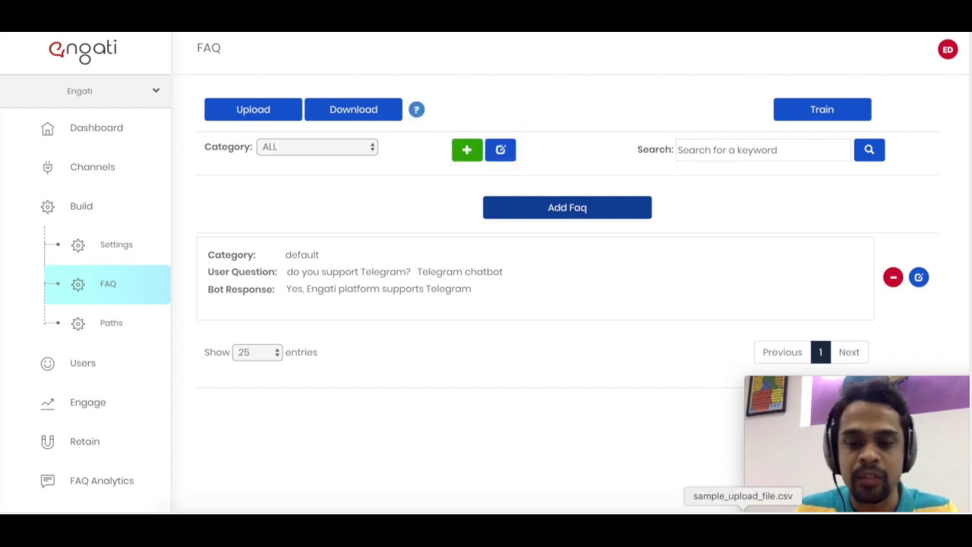
left_click(742, 507)
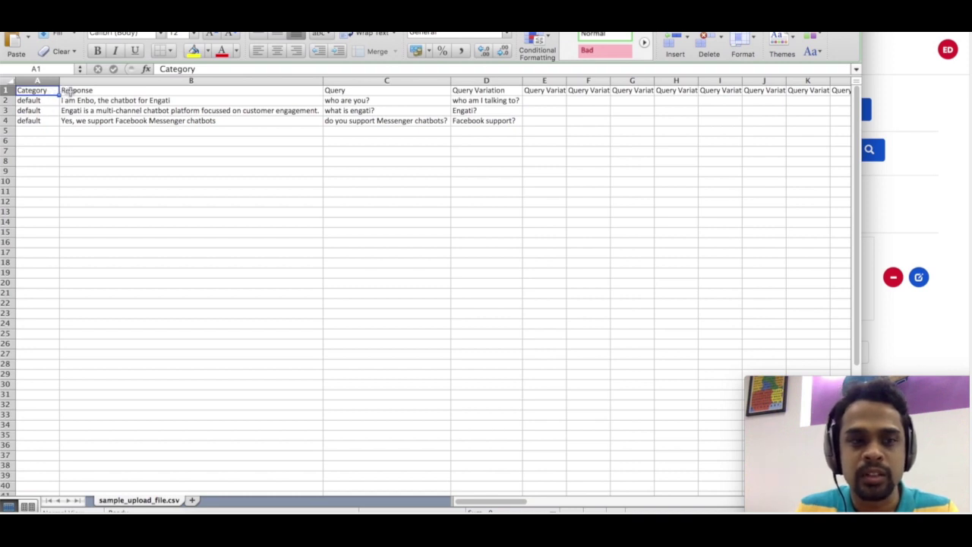
- Review the sample CSV's Response, Query and Query Variation cells, then open Engati's Upload questions form
left_click(69, 91)
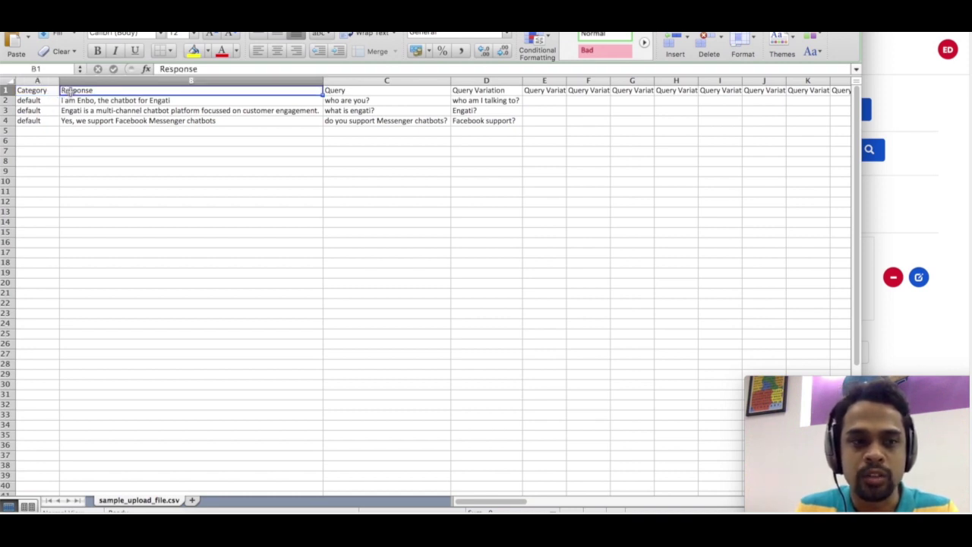
left_click(335, 92)
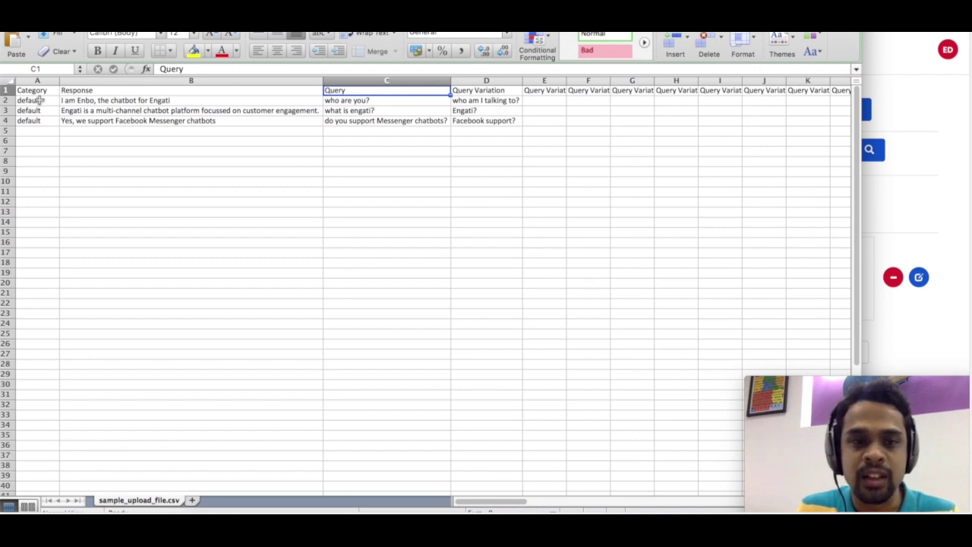
left_click(367, 103)
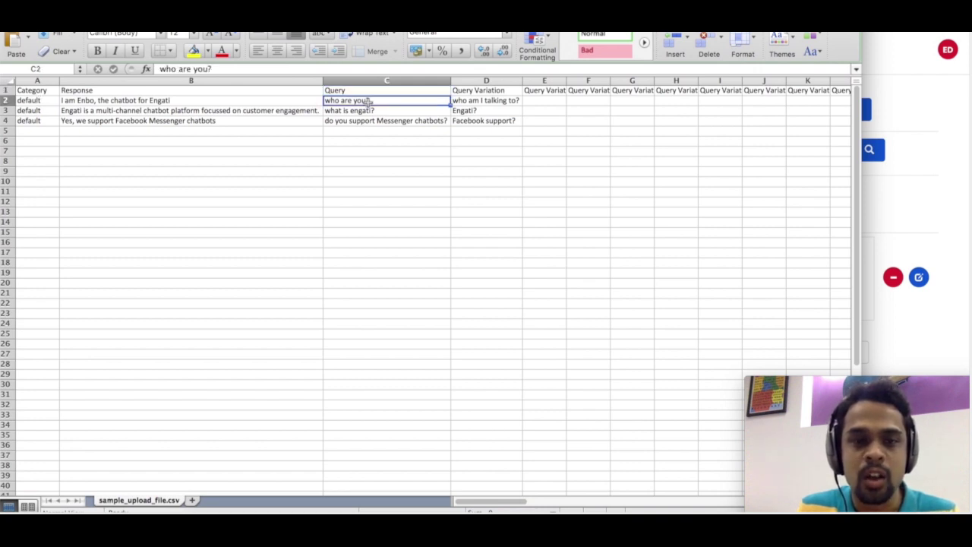
left_click(458, 102)
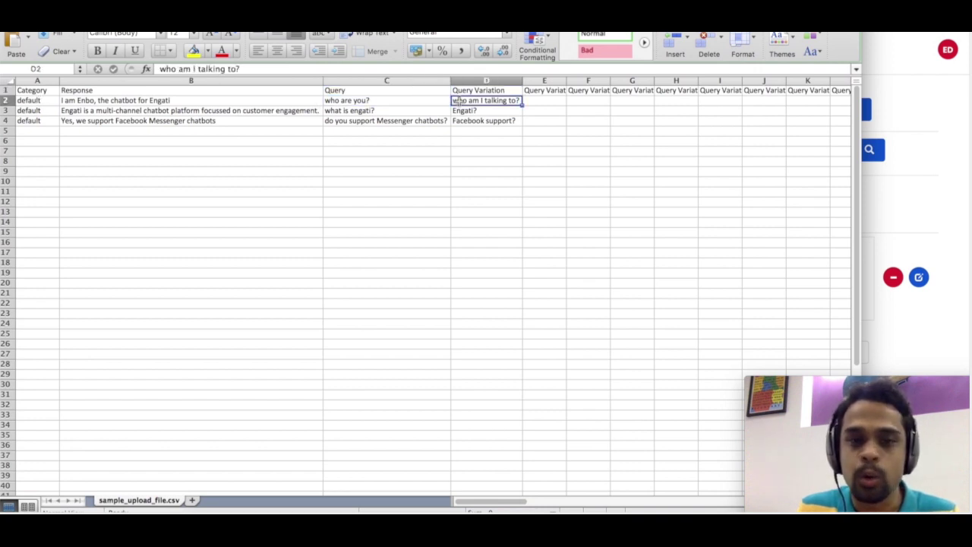
left_click(337, 114)
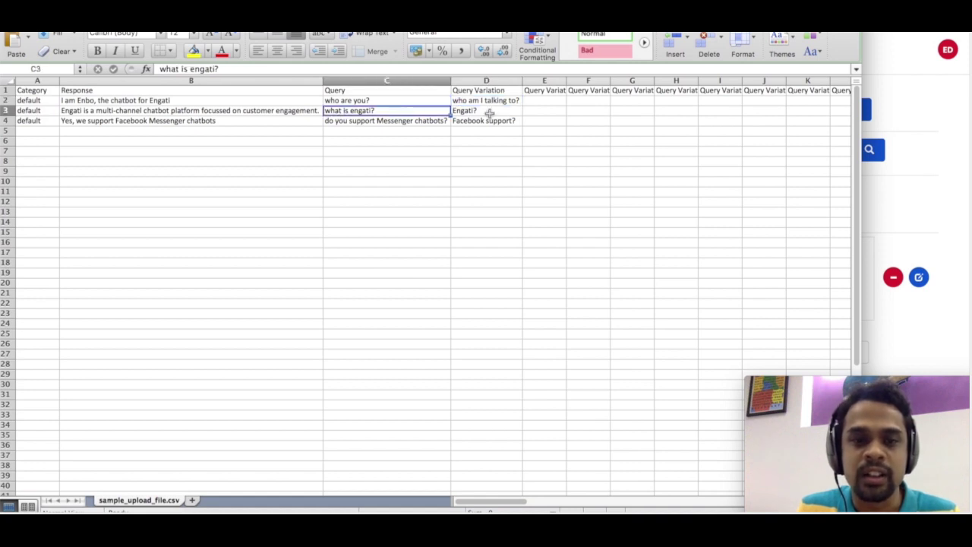
left_click(407, 123)
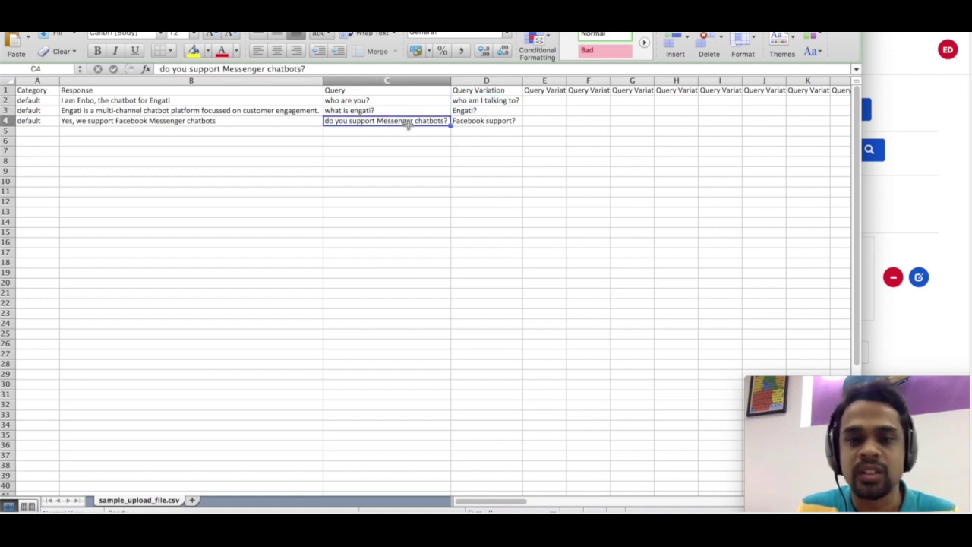
left_click(467, 124)
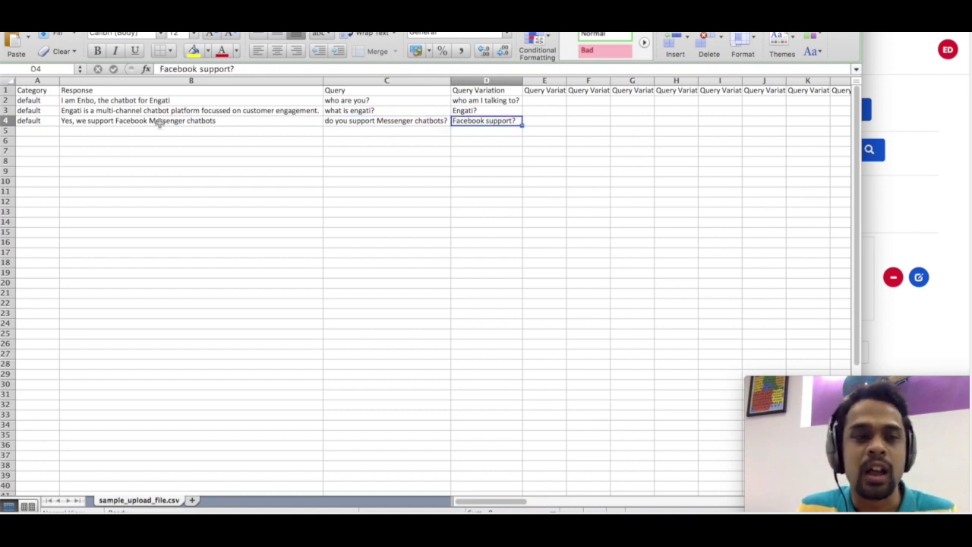
left_click(152, 102)
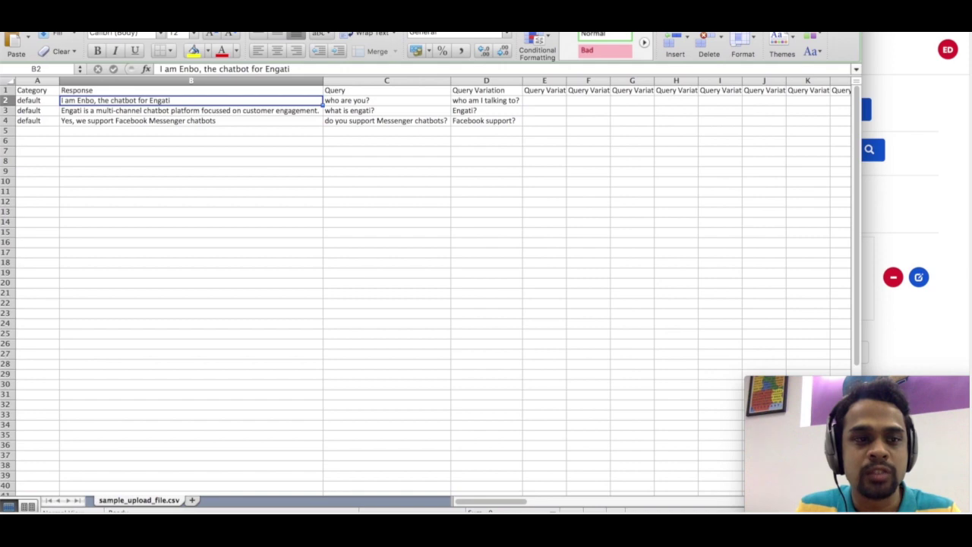
left_click(929, 176)
left_click(251, 109)
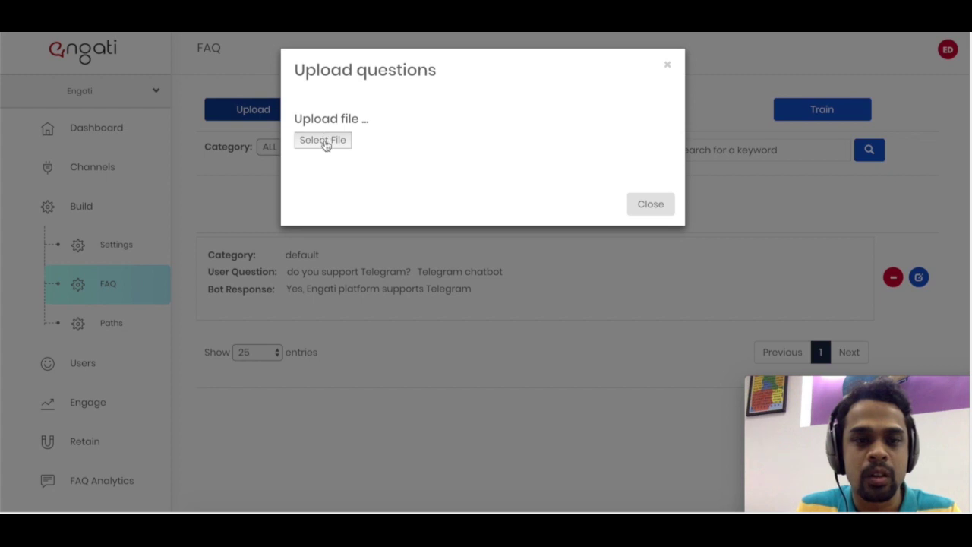
- Upload sample_upload_file.csv from the Desktop and confirm the three new FAQ entries
left_click(324, 144)
left_click(320, 117)
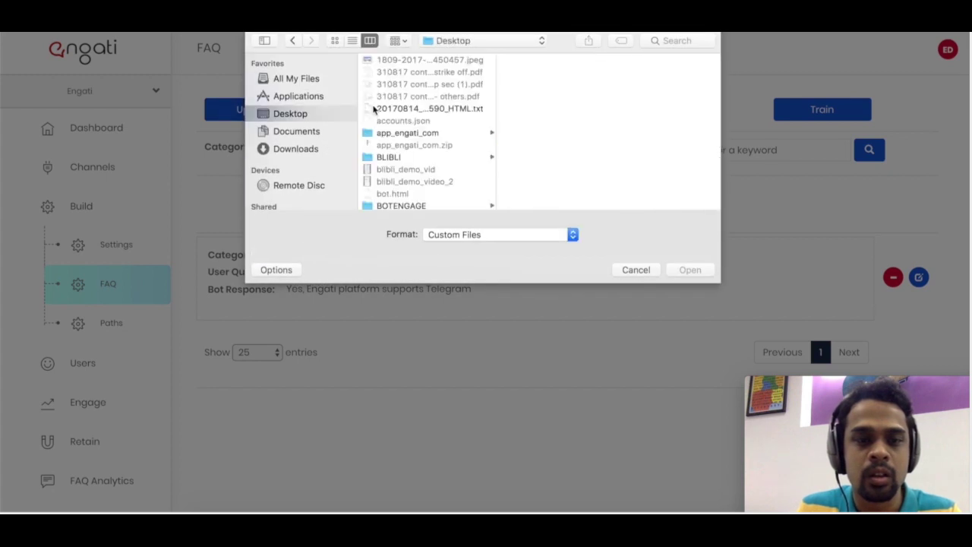
scroll(414, 194, "down", 15)
scroll(415, 192, "down", 10)
scroll(420, 148, "up", 3)
scroll(421, 146, "up", 4)
scroll(422, 147, "down", 1)
left_click(437, 141)
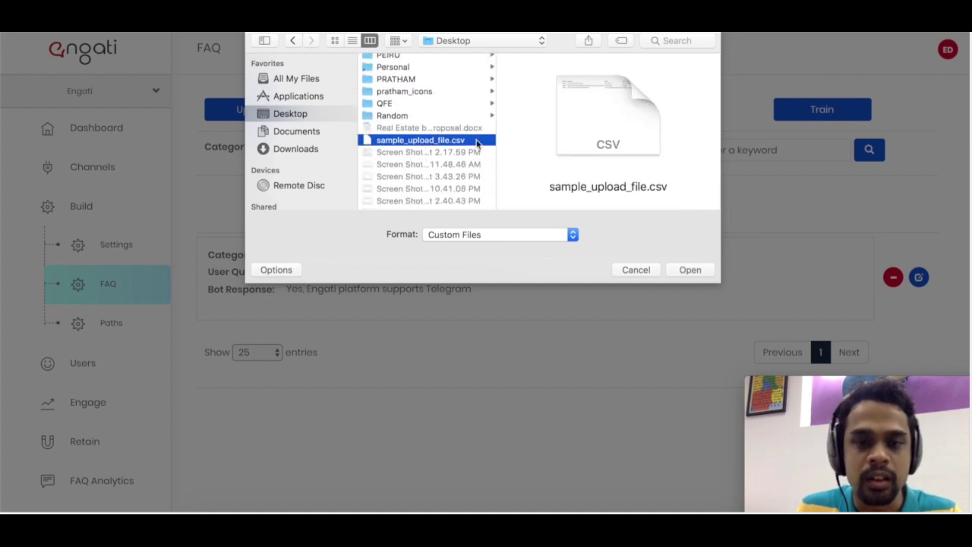
left_click(683, 272)
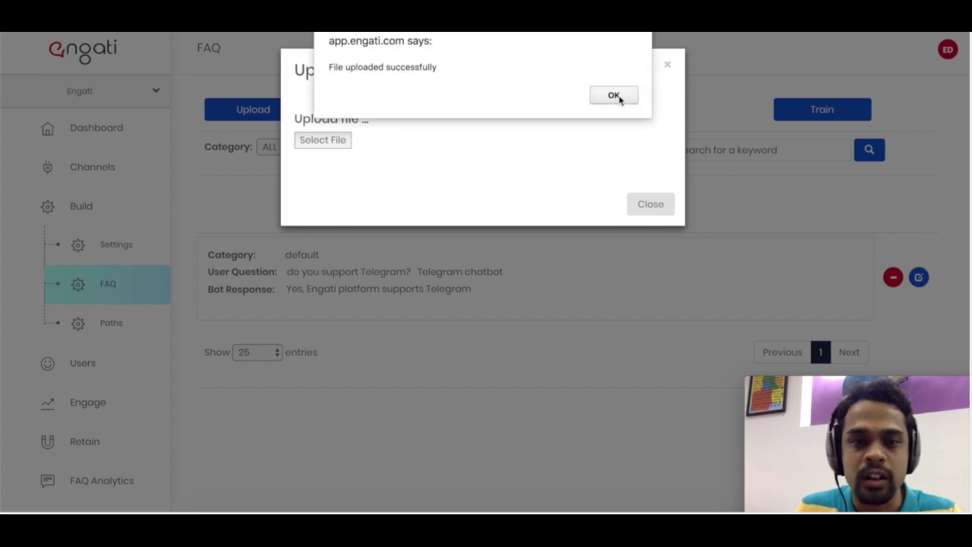
left_click(613, 96)
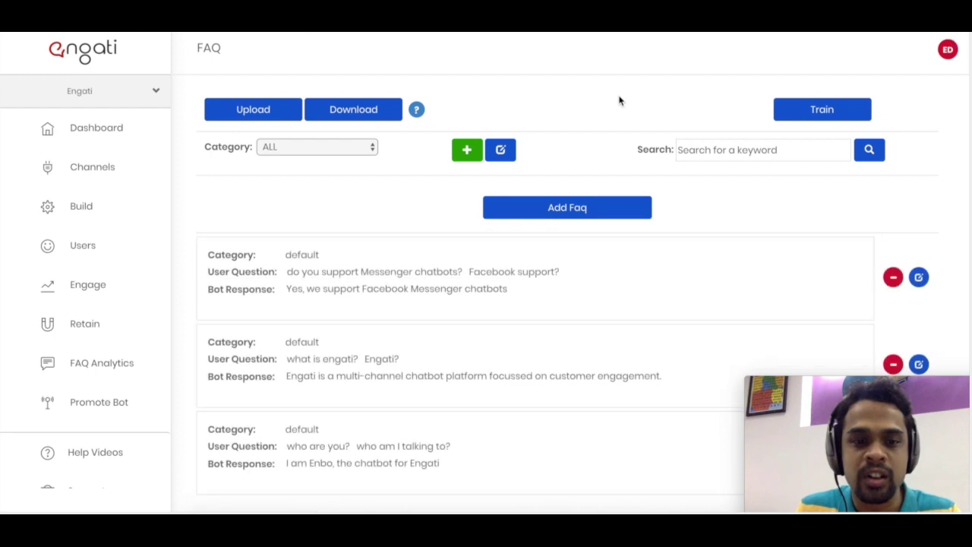
scroll(619, 101, "down", 1)
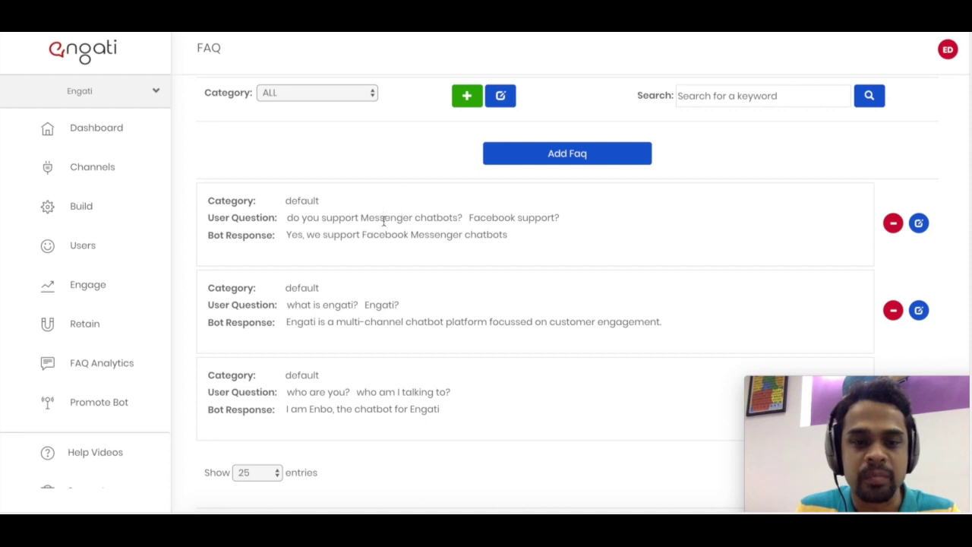
scroll(384, 220, "up", 1)
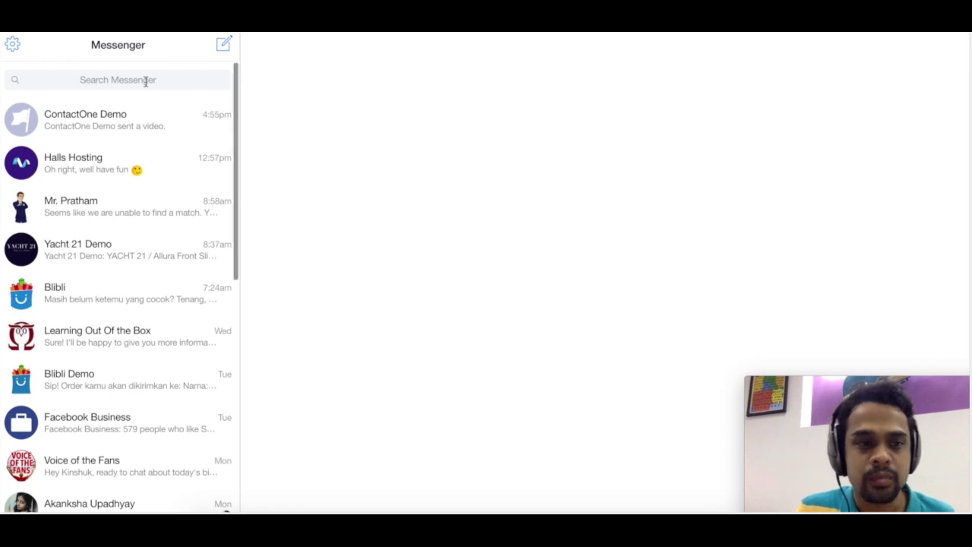
- Open the Engati Demo chat in Messenger, press Get Started, and ask 'who are you?'
left_click(146, 80)
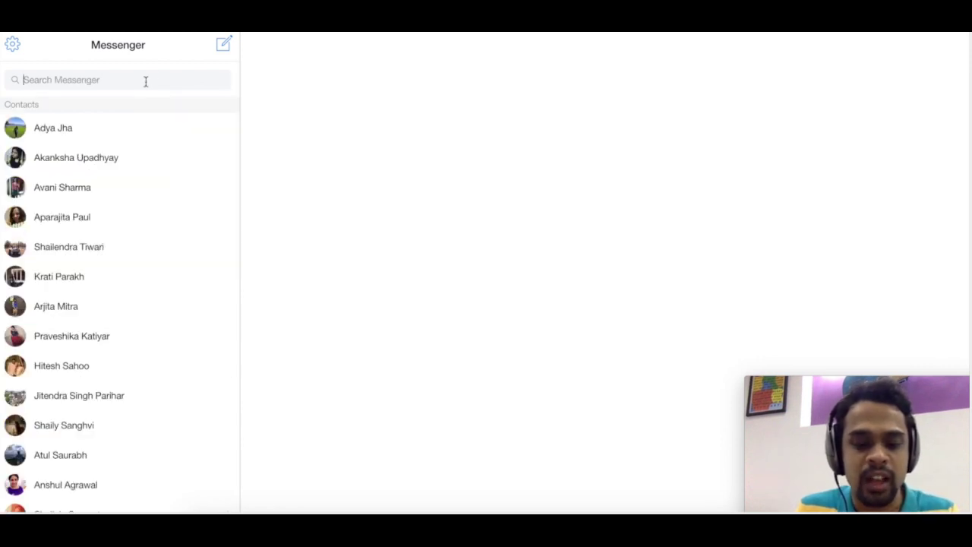
type("engati ")
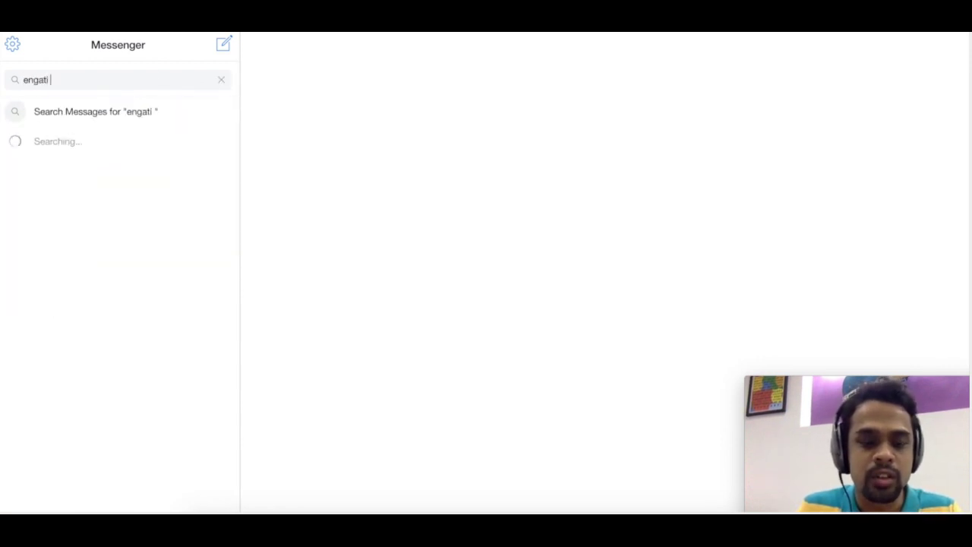
type("demo")
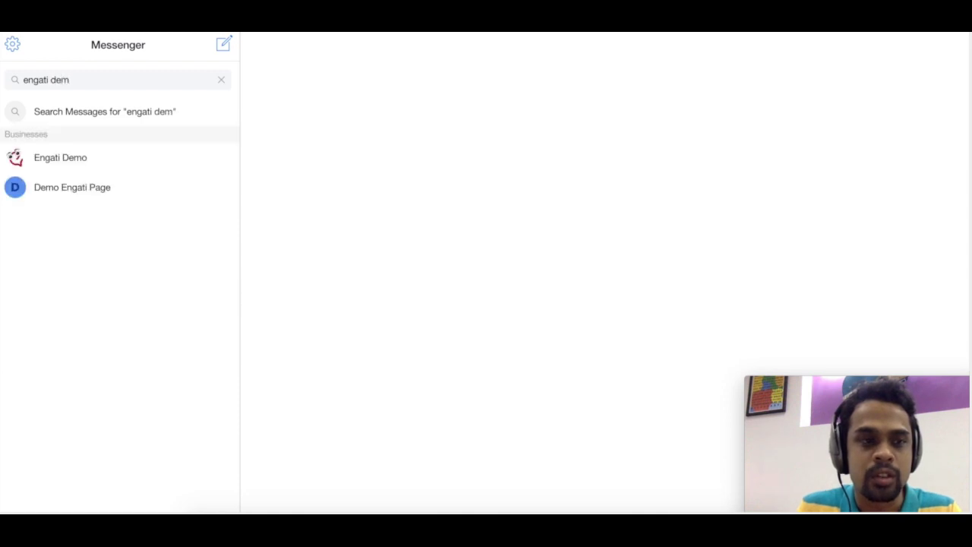
left_click(88, 162)
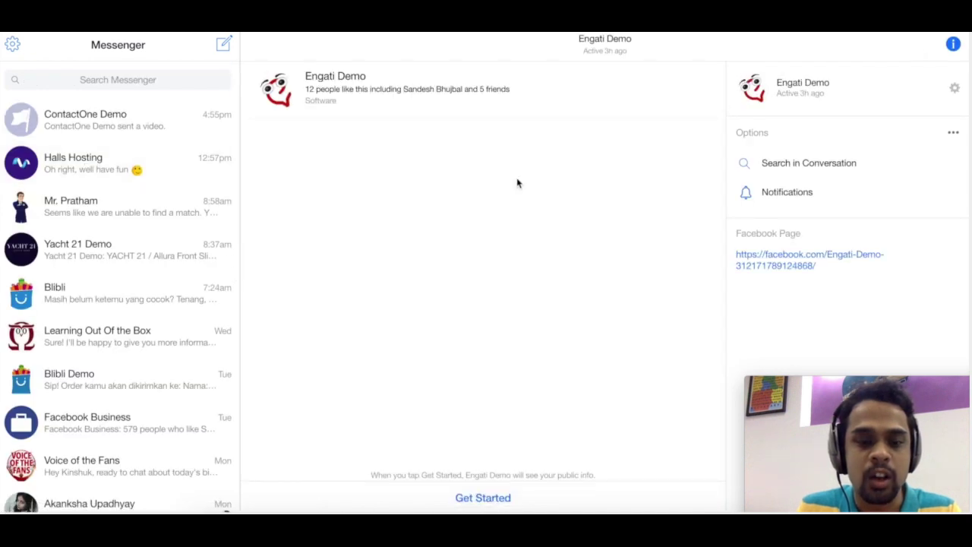
left_click(478, 498)
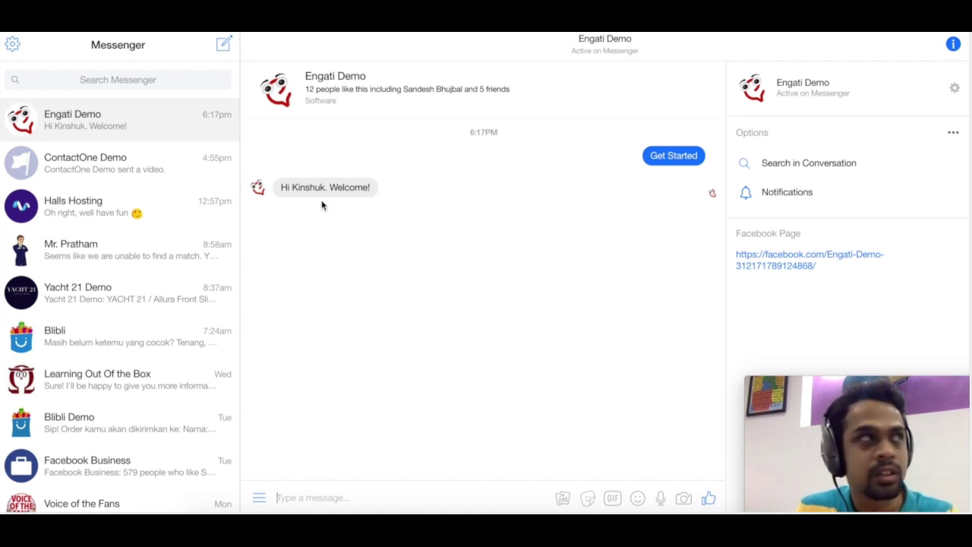
mouse_move(321, 199)
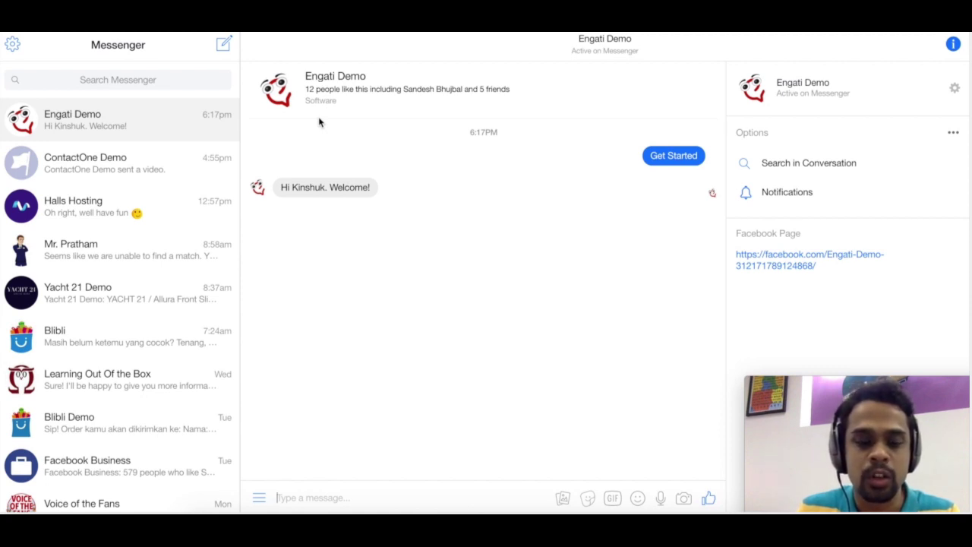
type("who are you?")
key("Return")
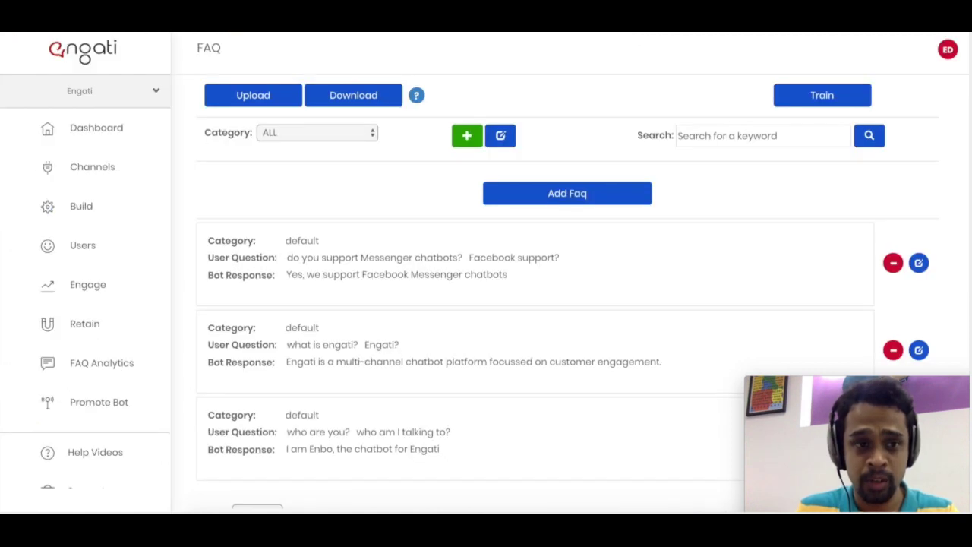
- Go to Build > Settings and point out the match score, feedback and closest-question options
left_click(124, 208)
left_click(123, 245)
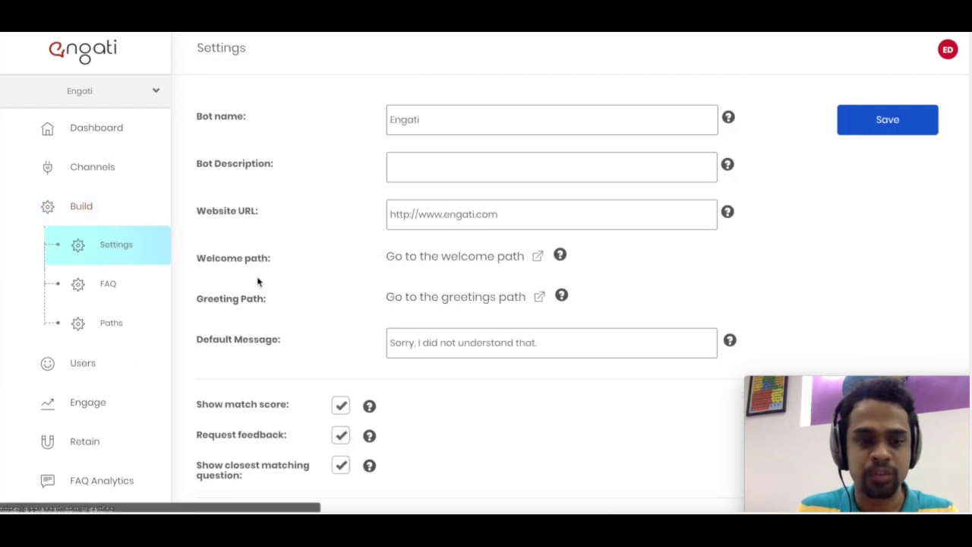
left_click_drag(265, 452, 282, 482)
left_click(281, 484)
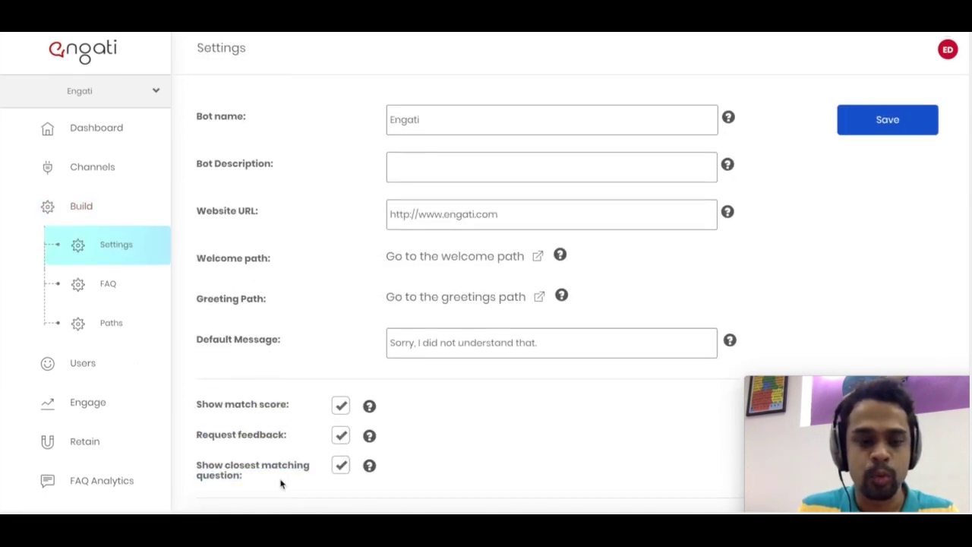
triple_click(274, 406)
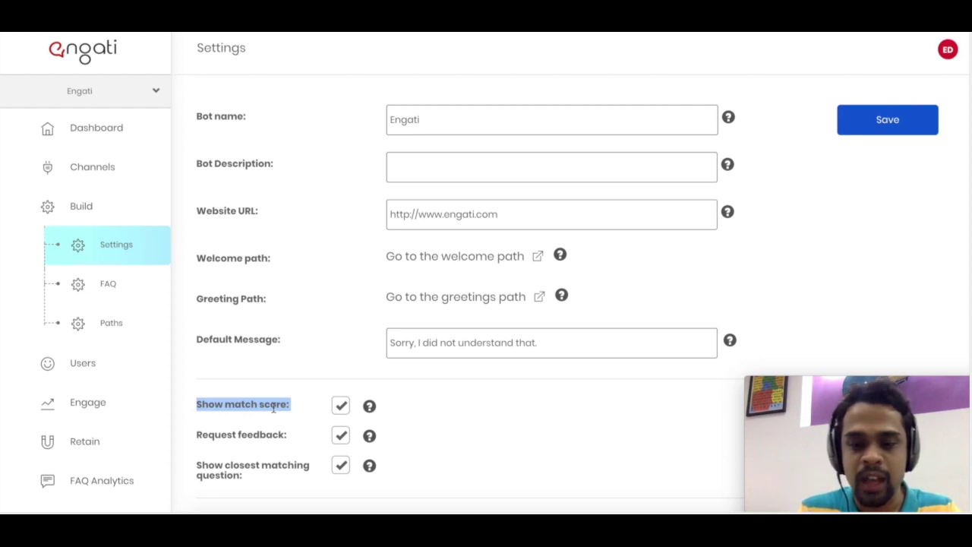
left_click(274, 408)
triple_click(268, 435)
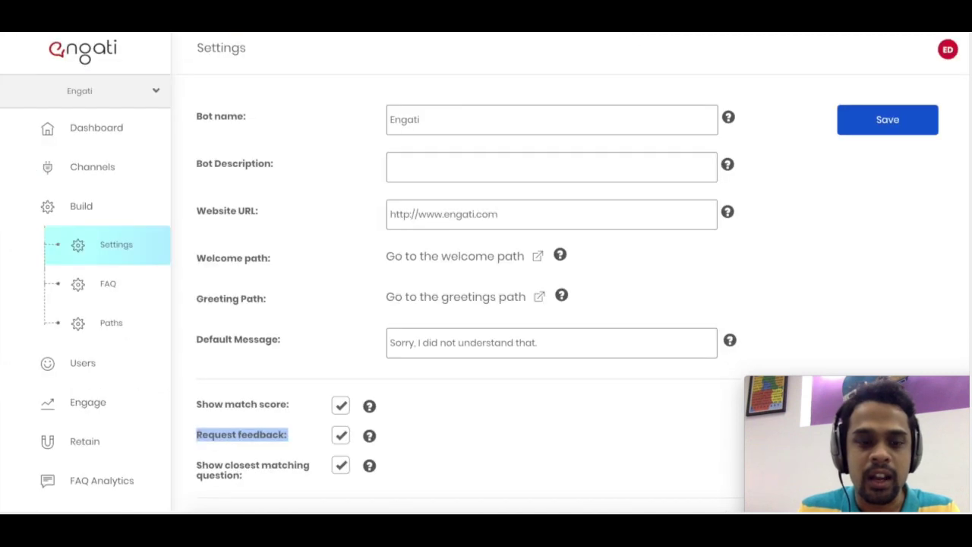
triple_click(251, 472)
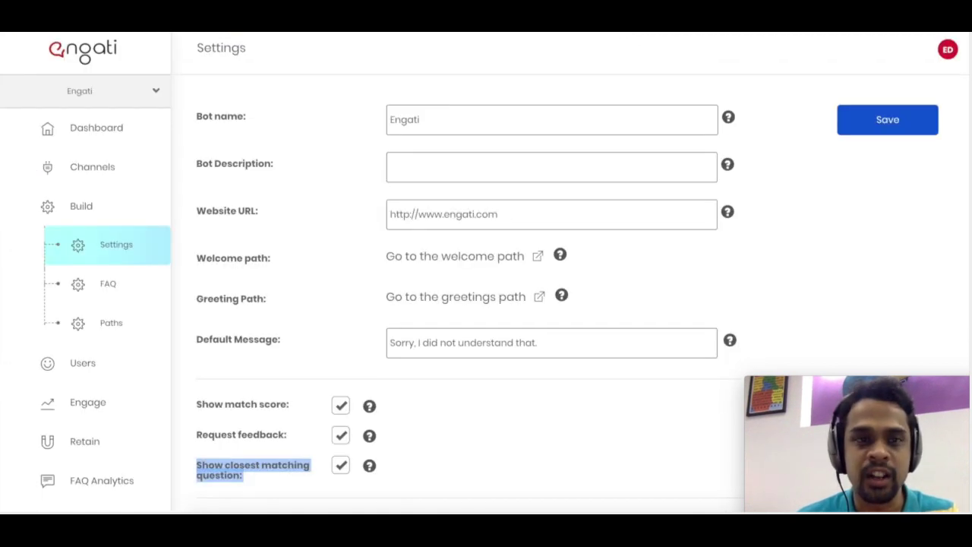
left_click(336, 315)
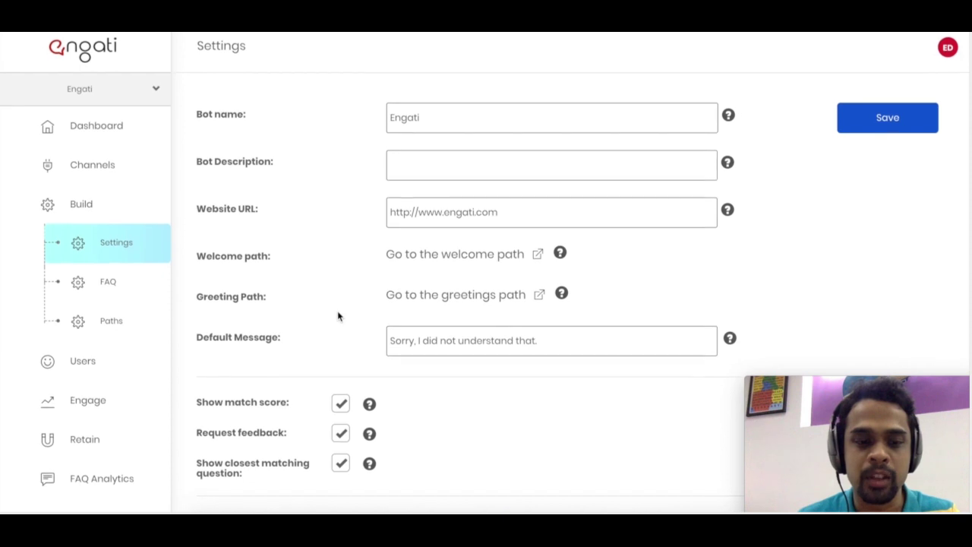
- Turn off 'Show match score' and 'Show closest matching question', then save the settings
left_click(343, 408)
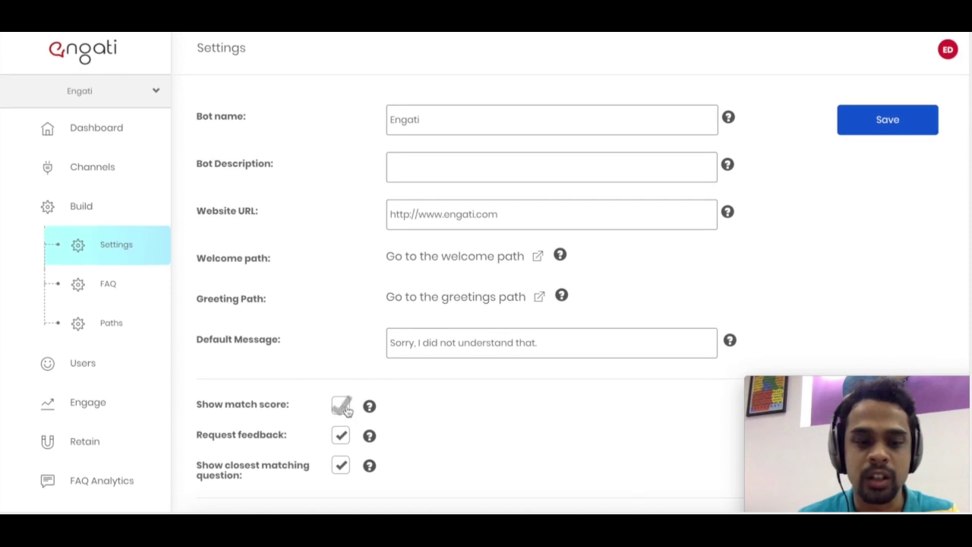
left_click(343, 467)
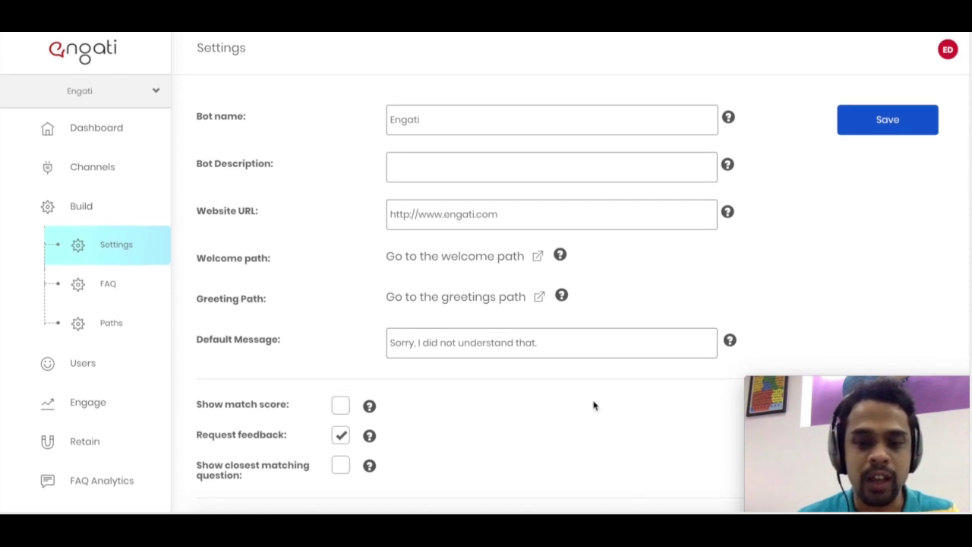
left_click(887, 121)
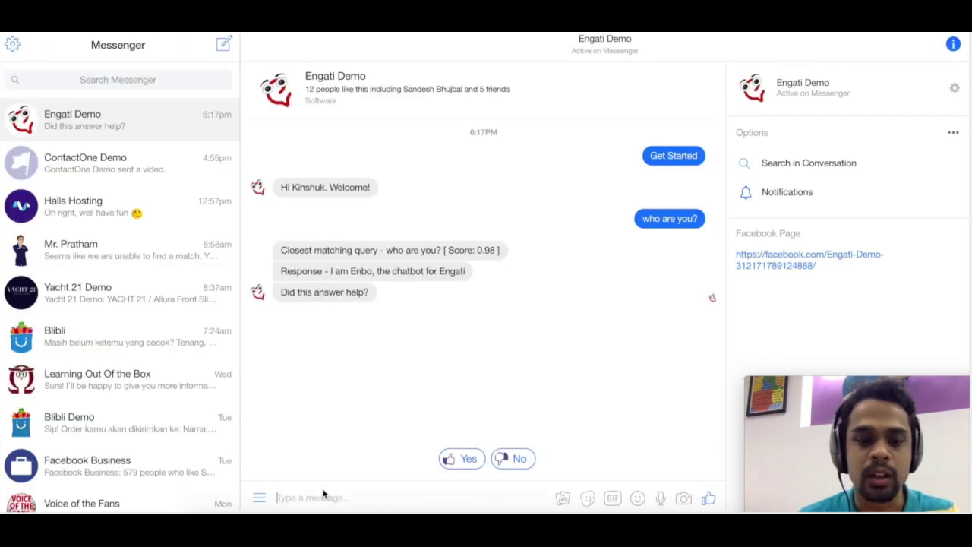
- Send 'who are you?' again and check the reply shows no match score
left_click(312, 503)
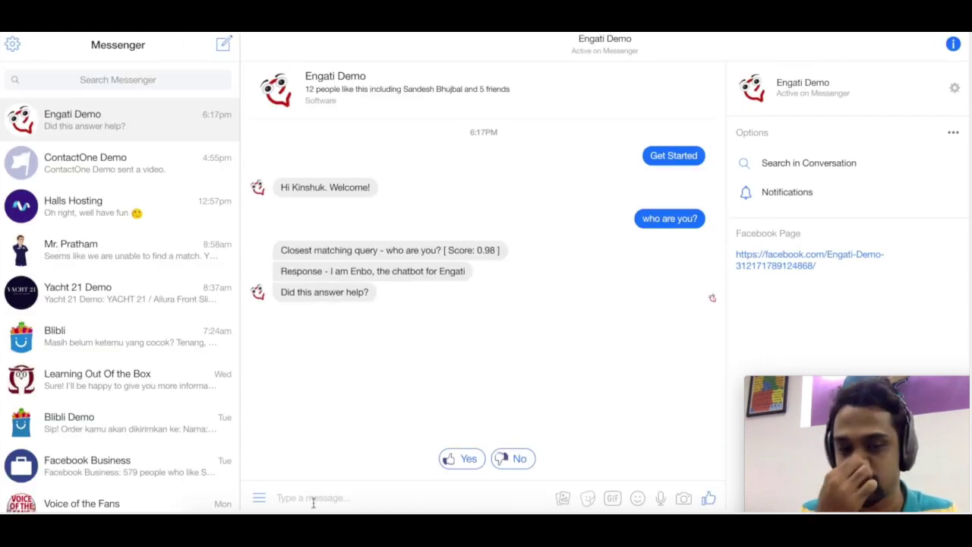
type("who are you?")
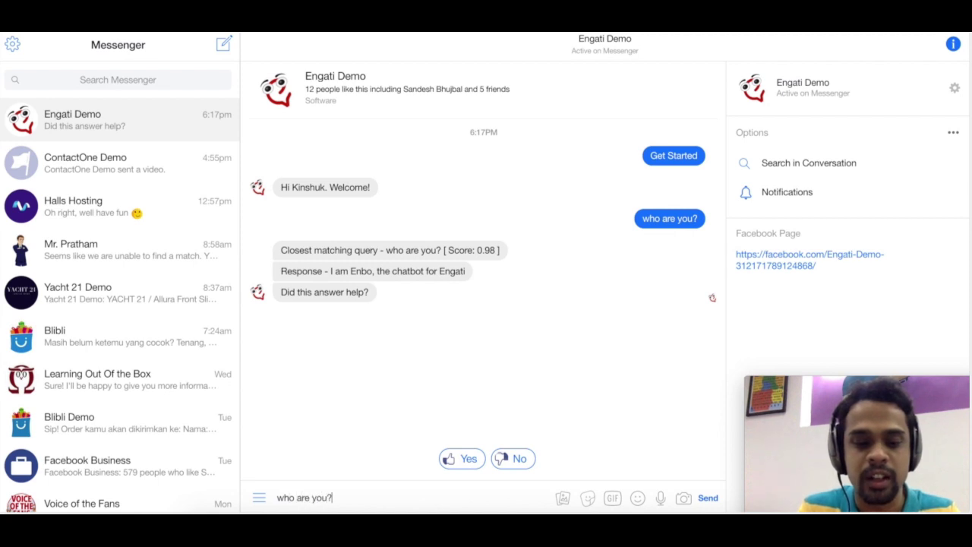
key("Return")
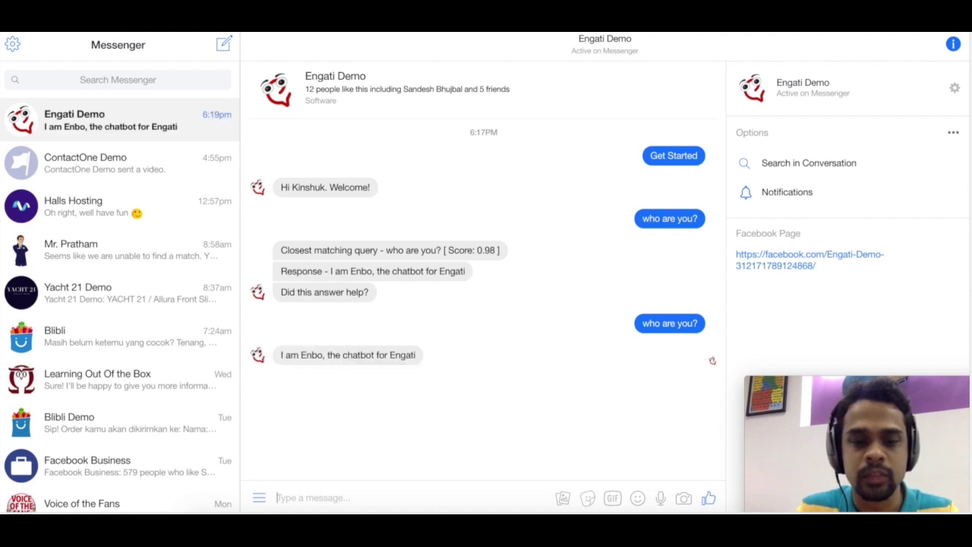
triple_click(320, 353)
left_click(320, 354)
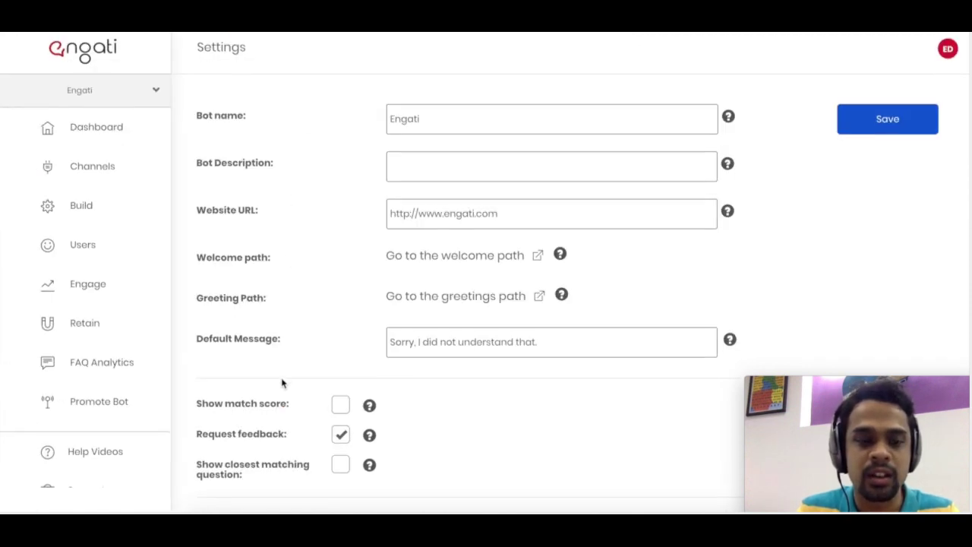
- Open Build > FAQ and view the first FAQ's editor, closing it unchanged
left_click(76, 214)
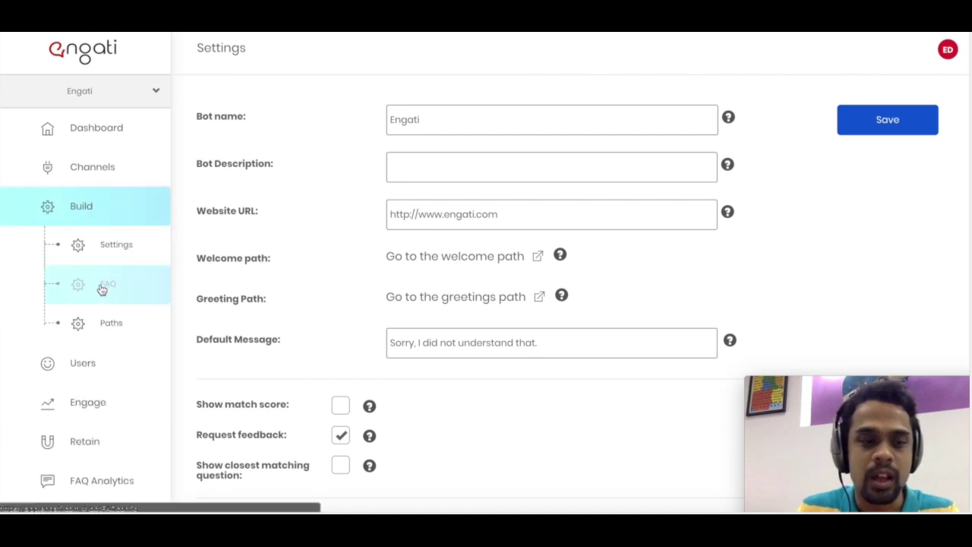
left_click(101, 289)
scroll(414, 315, "down", 1)
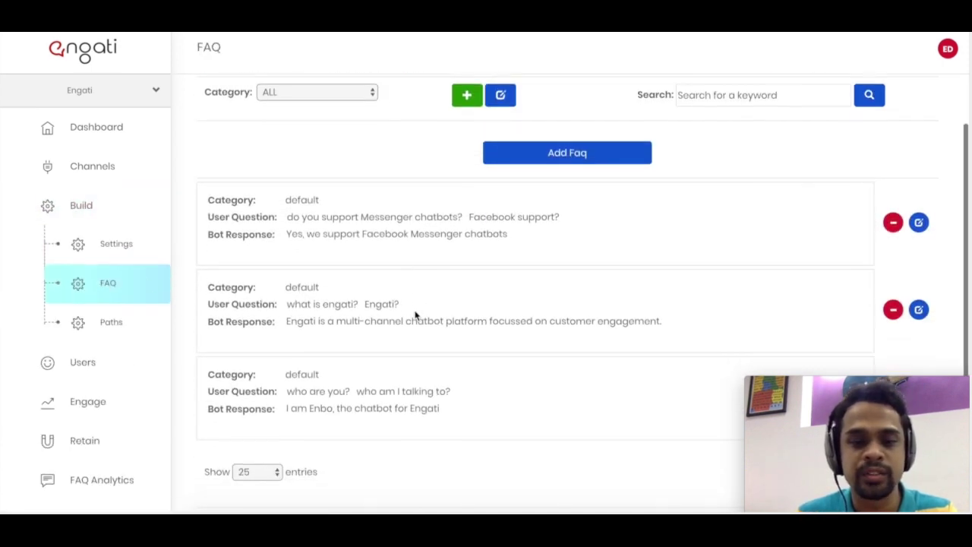
scroll(414, 314, "up", 1)
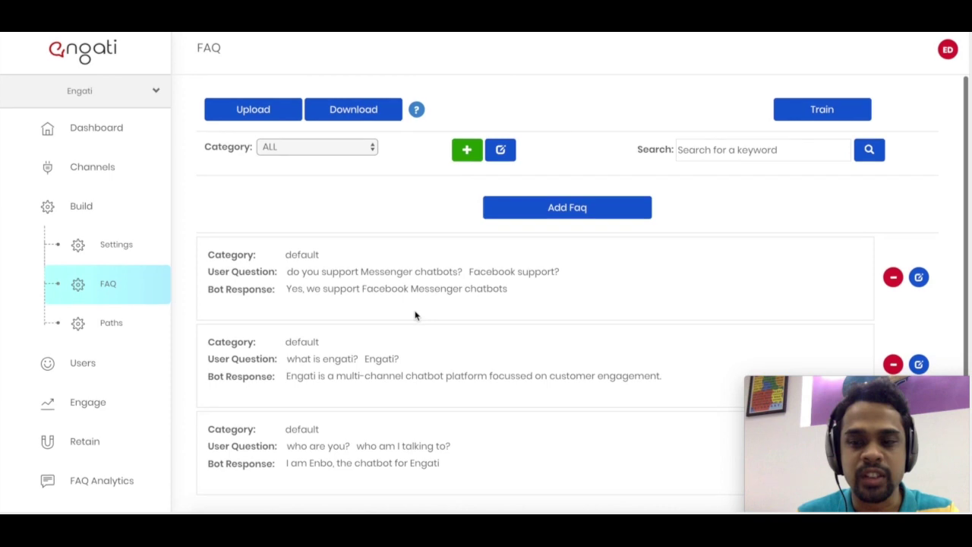
left_click(919, 278)
left_click(594, 391)
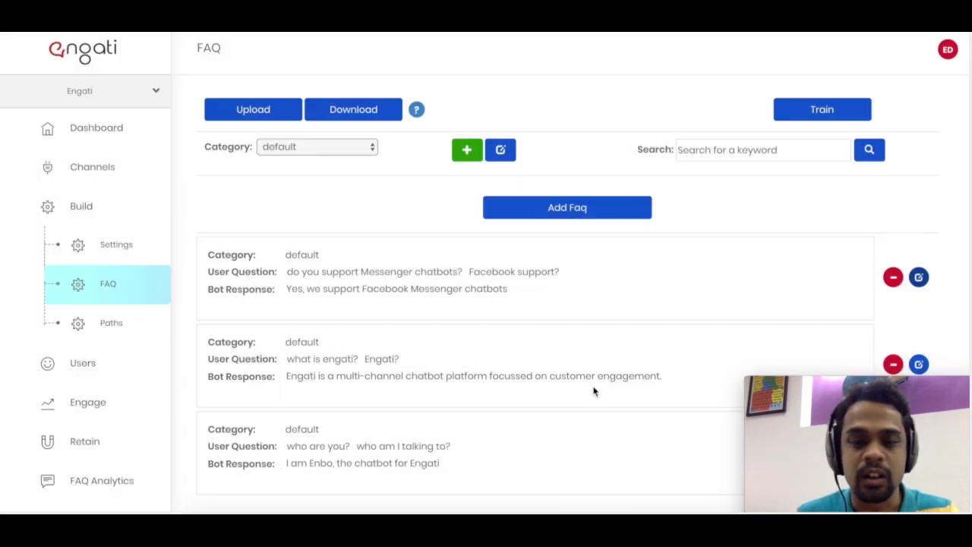
- Download the FAQ list and scroll through the three entries
left_click(343, 118)
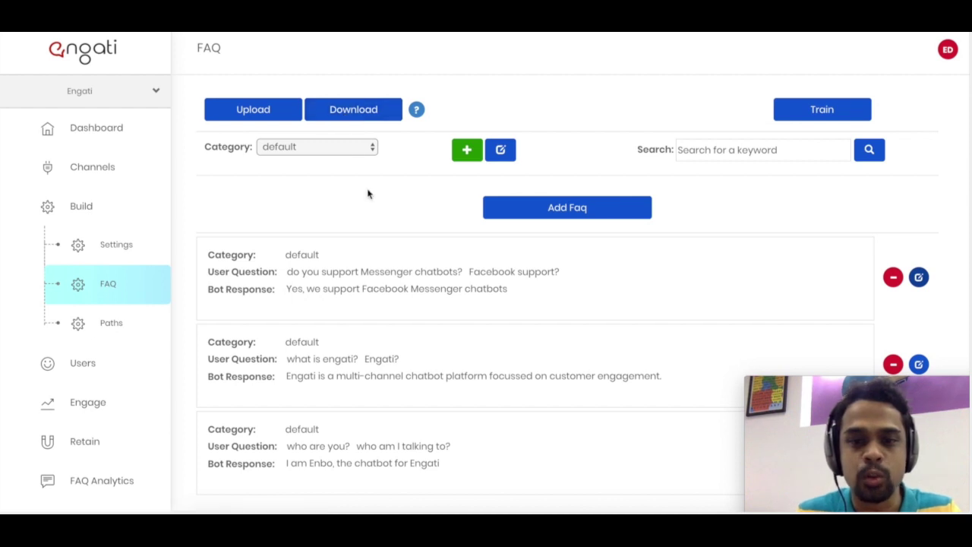
scroll(367, 193, "down", 1)
scroll(367, 194, "down", 1)
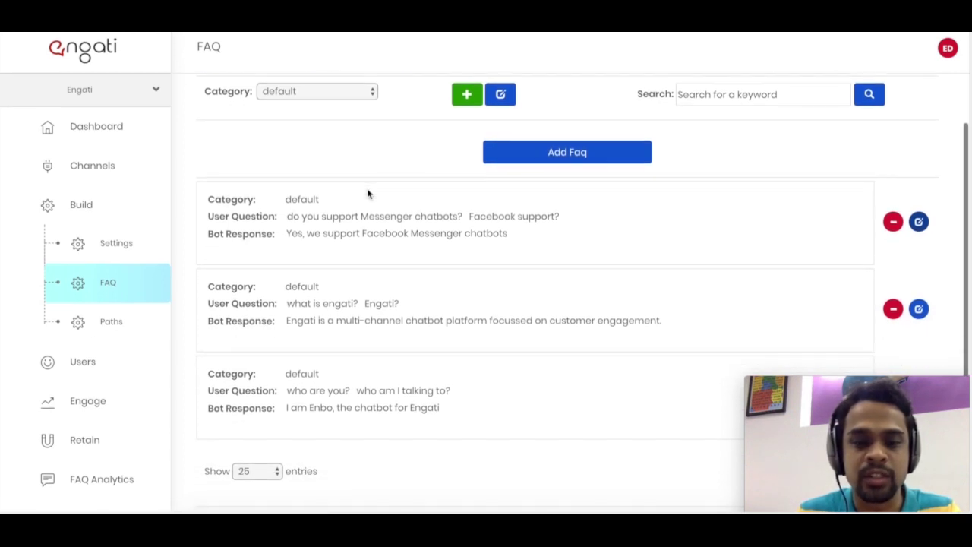
scroll(367, 194, "up", 2)
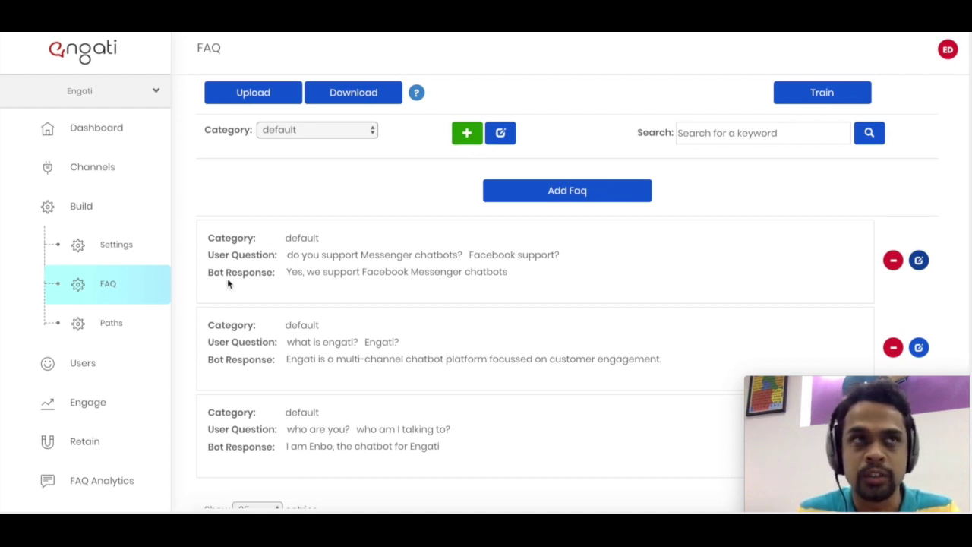
- Open Build > Paths and view 'Welcome new user', then 'Greet returning user'
left_click(139, 329)
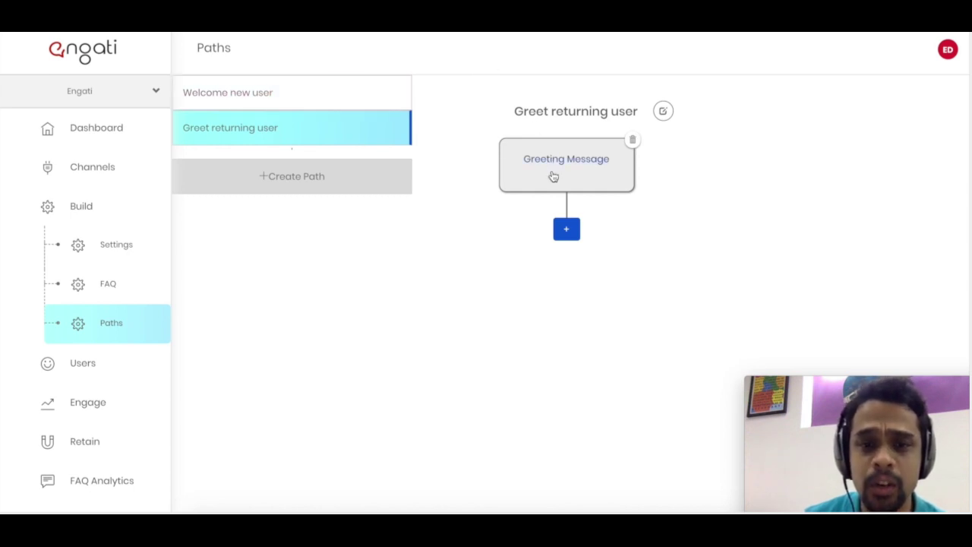
left_click(374, 102)
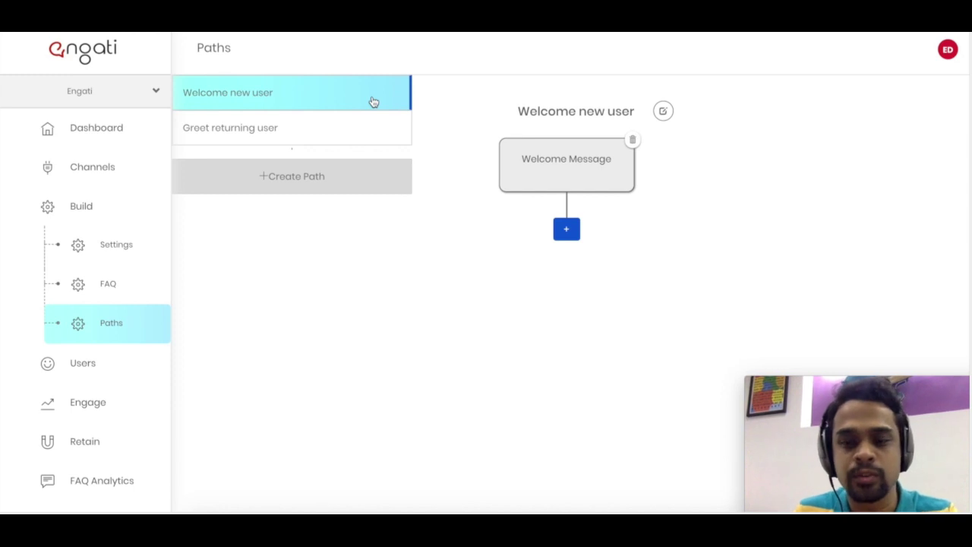
left_click(273, 121)
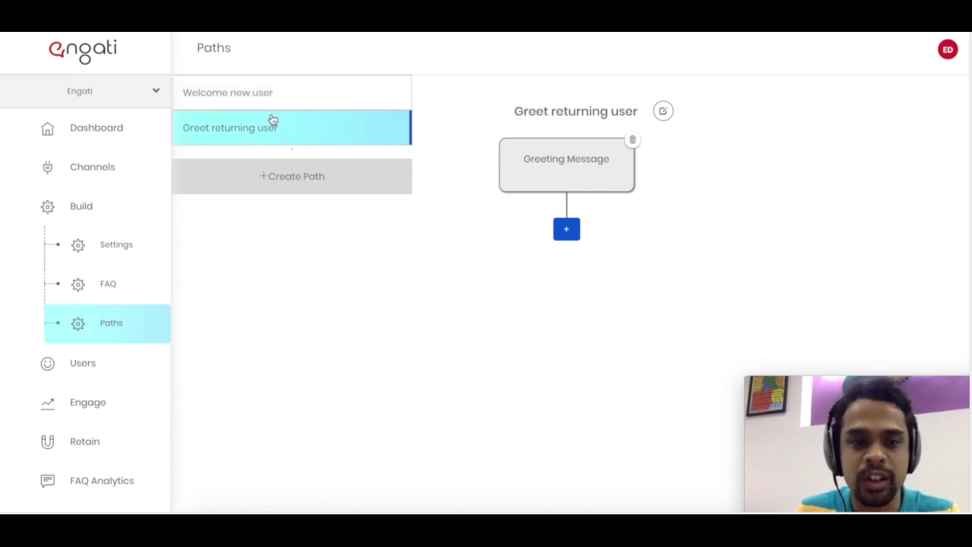
- Open the Greeting Message step and examine its 'Hi {{First Name}}, welcome back.' text
left_click(545, 159)
left_click(470, 143)
key("ctrl+a")
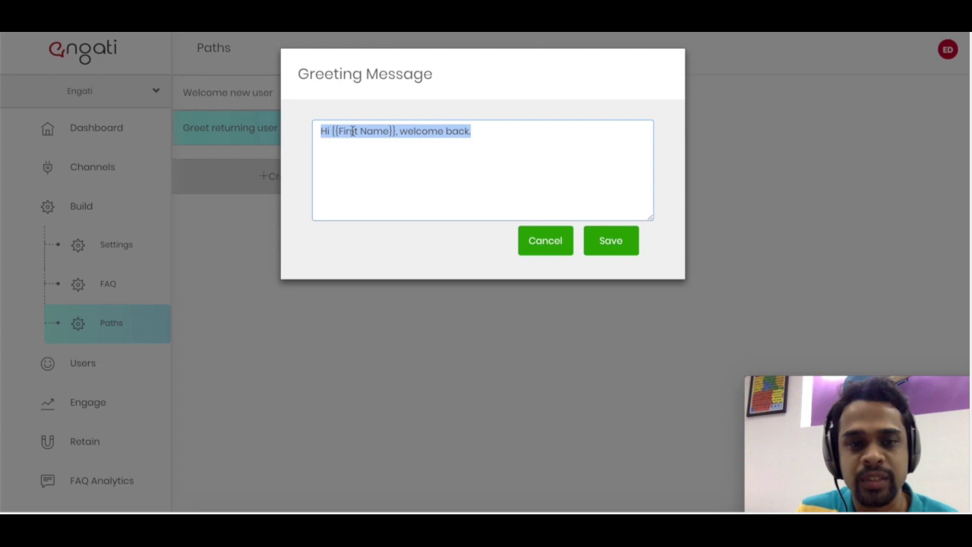
left_click(326, 134)
key("ctrl+a")
double_click(363, 132)
left_click(443, 131)
key("ctrl+a")
left_click(491, 133)
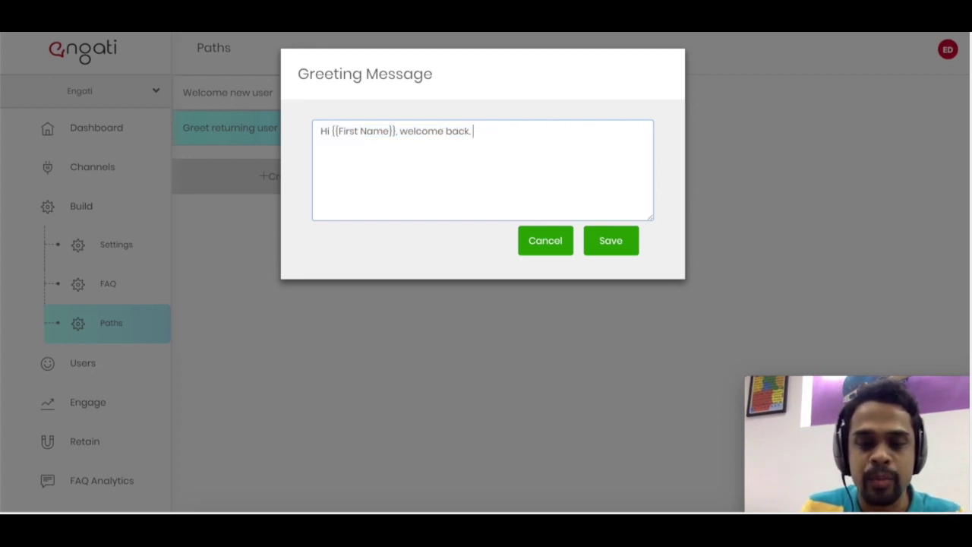
- Browse the placeholder suggestions, remove the stray brace, and cancel without saving
type("{")
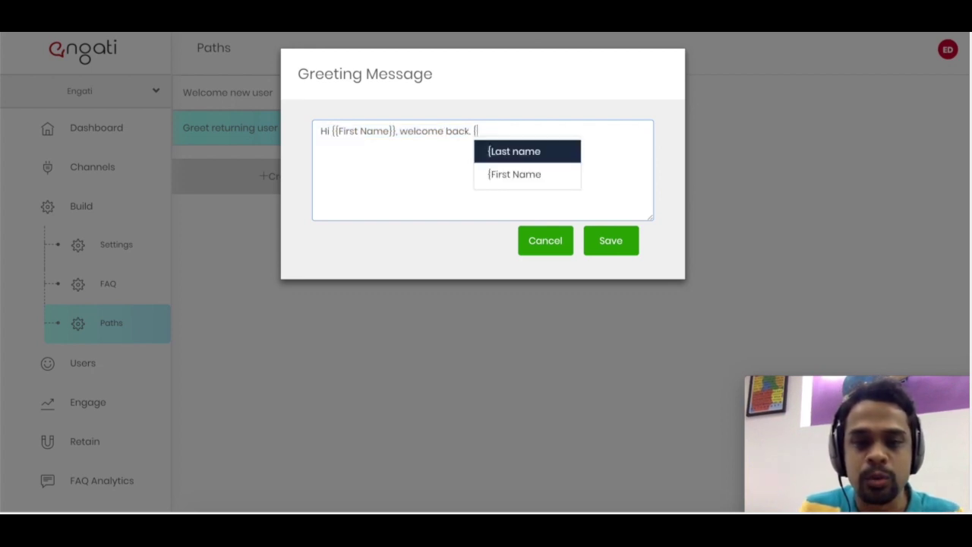
key("Down")
key("Up")
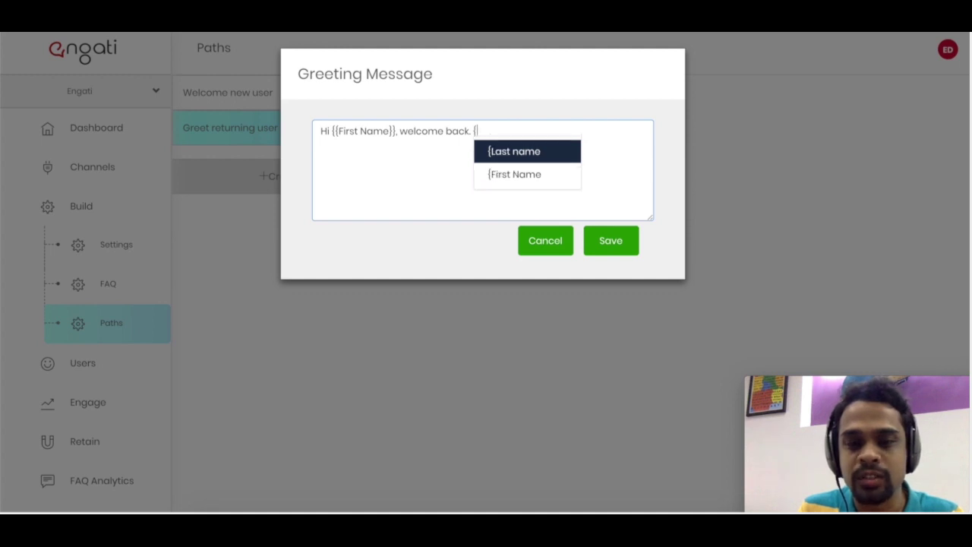
key("Down")
key("BackSpace")
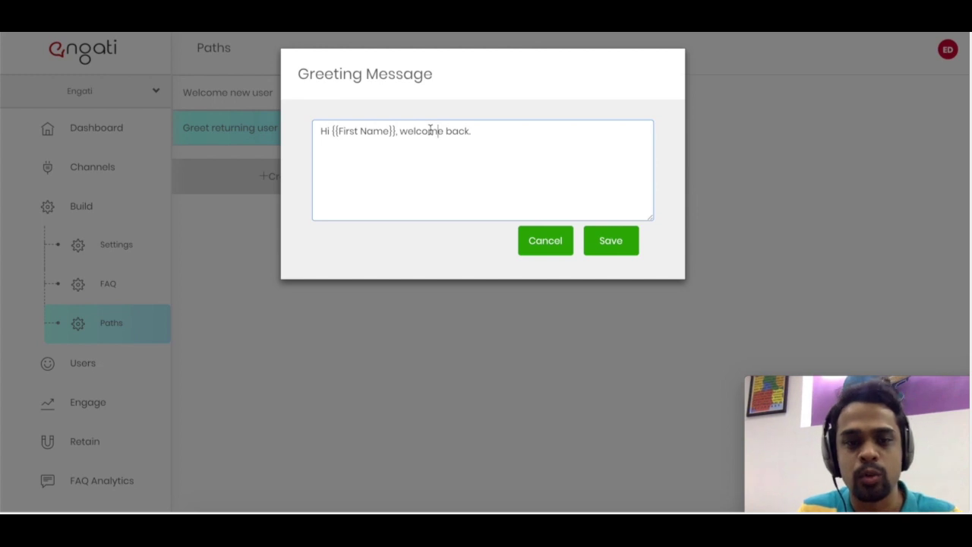
left_click(543, 252)
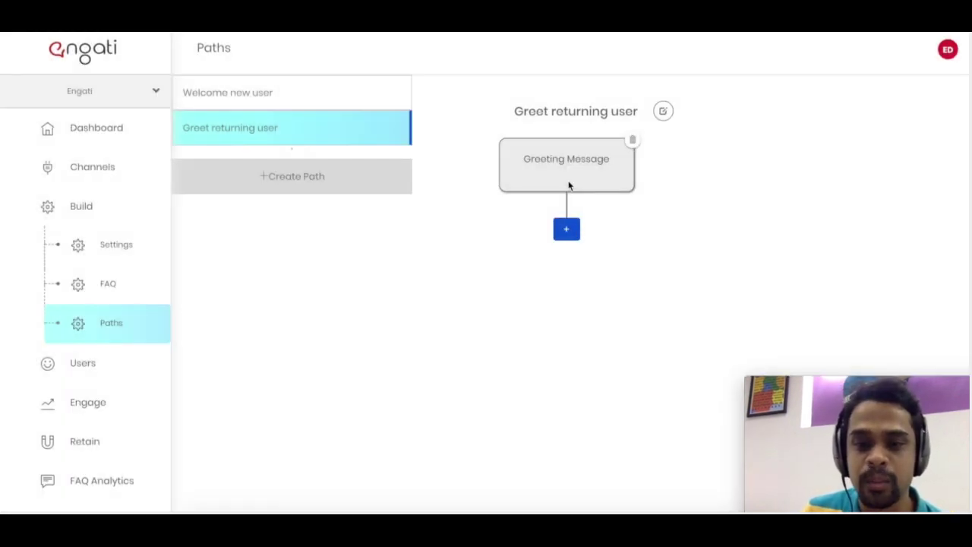
- Add a Send Message (with options) step asking 'Which platform are you interested in?'
left_click(566, 230)
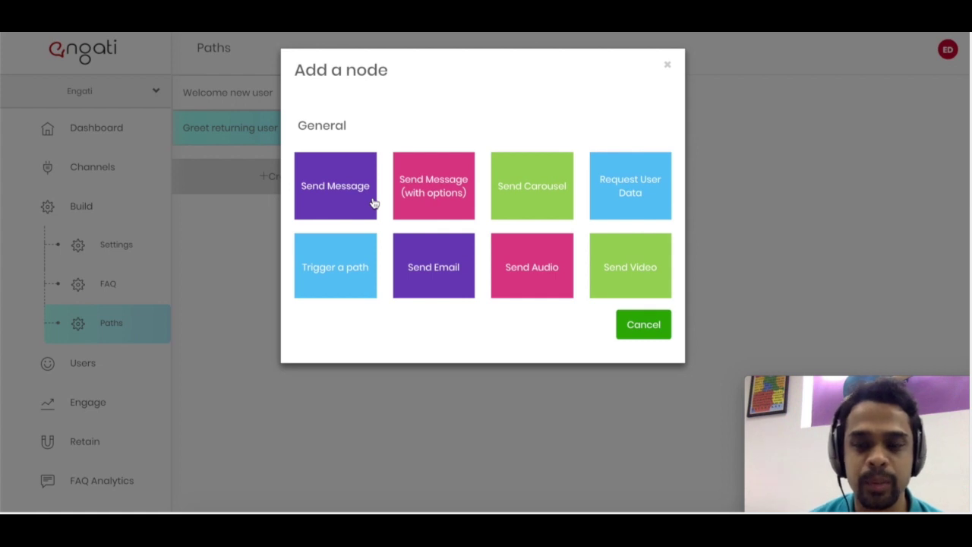
left_click(430, 190)
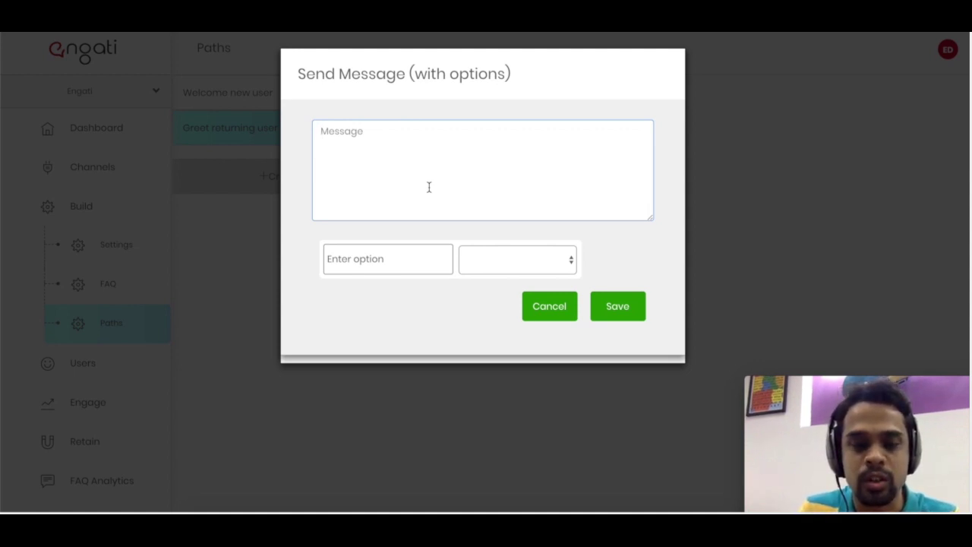
left_click(397, 260)
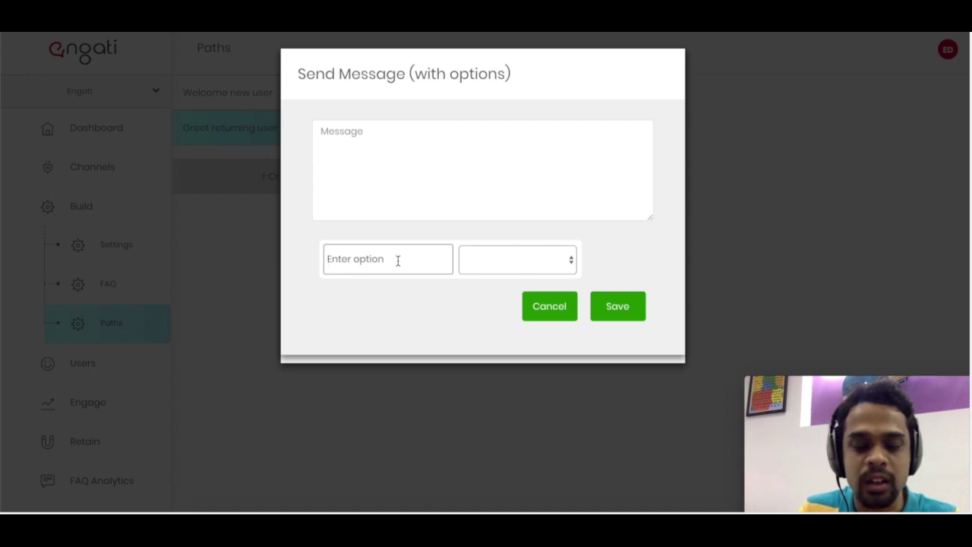
type("yes")
key("BackSpace")
key("BackSpace")
key("BackSpace")
left_click(416, 182)
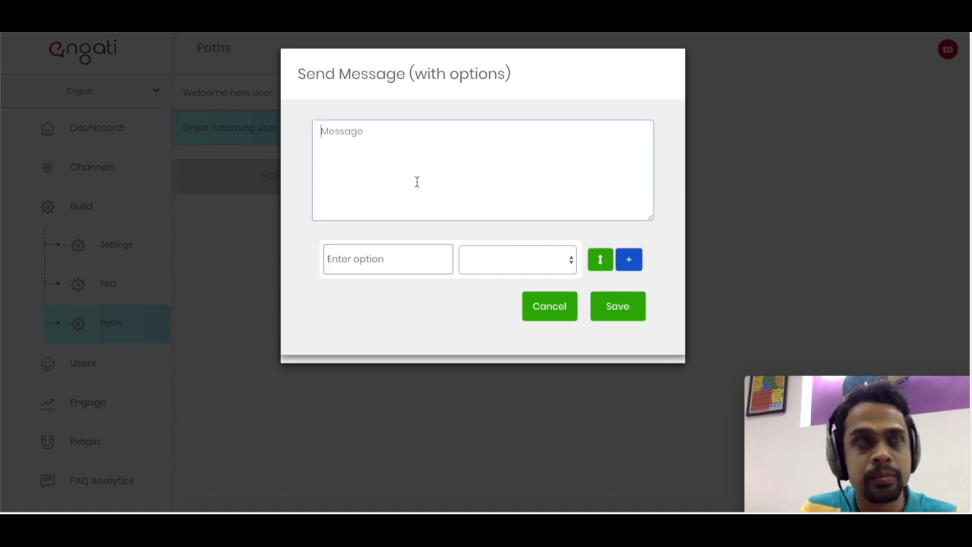
type("Are you ni")
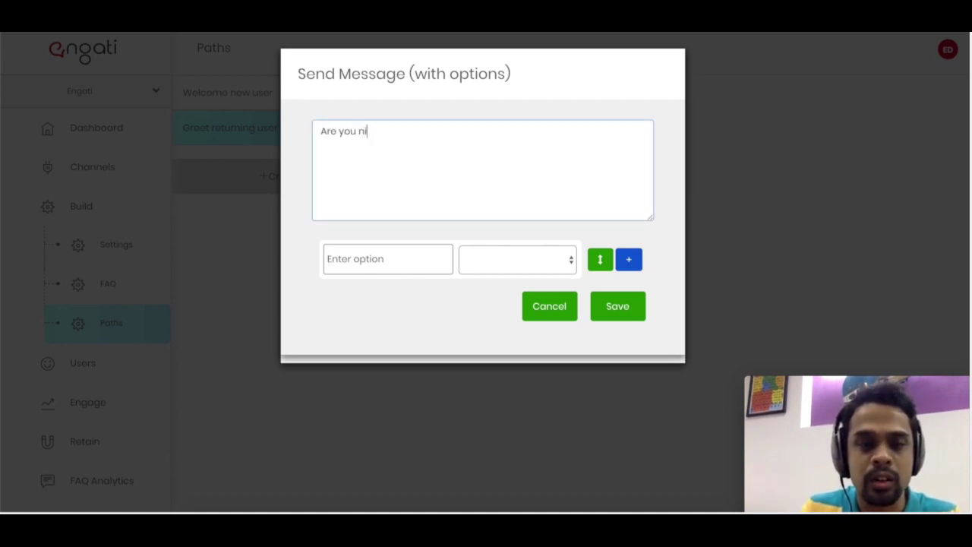
key("ctrl+a")
type("w")
key("BackSpace")
type("Which platform are you interested in?")
- Add a Messenger reply option and choose to create a new path for it
left_click(379, 255)
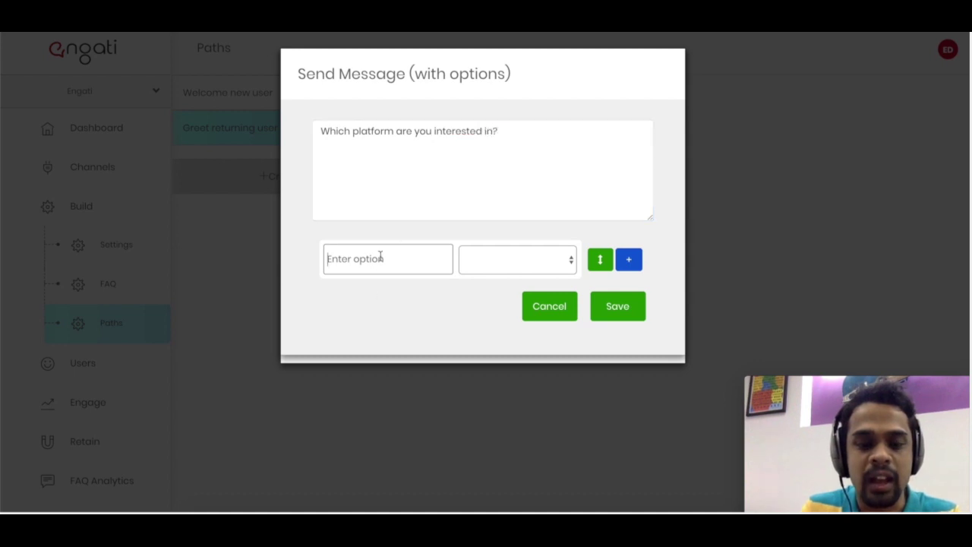
type("Messenger")
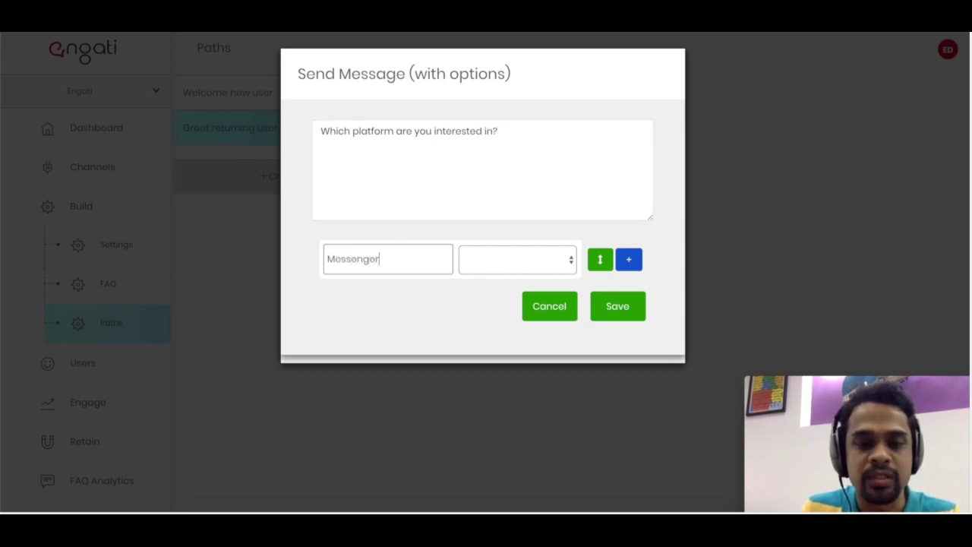
left_click(523, 270)
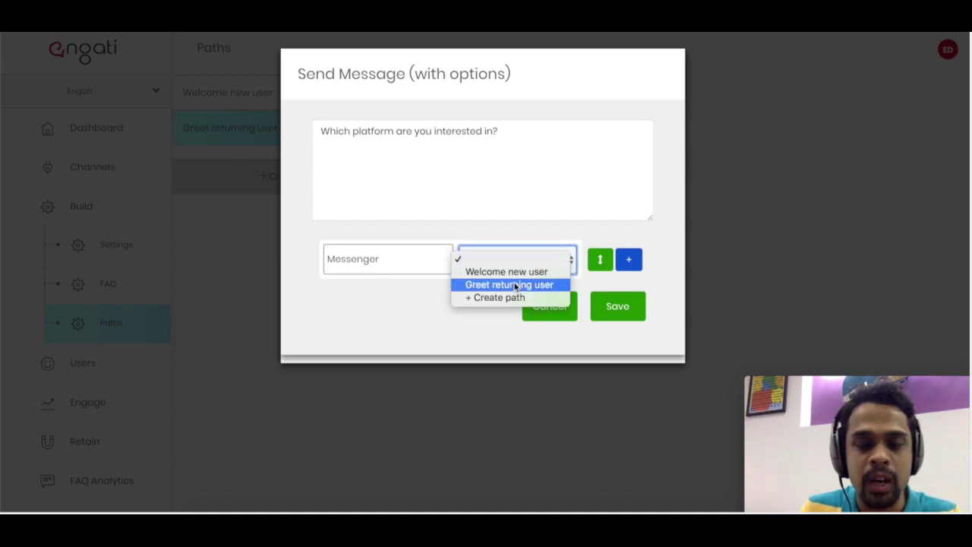
left_click(404, 265)
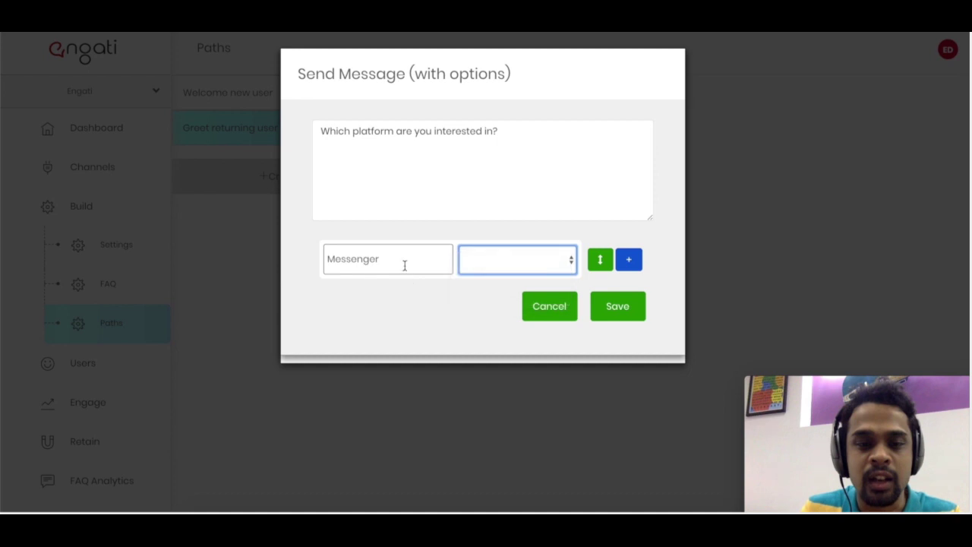
left_click(501, 260)
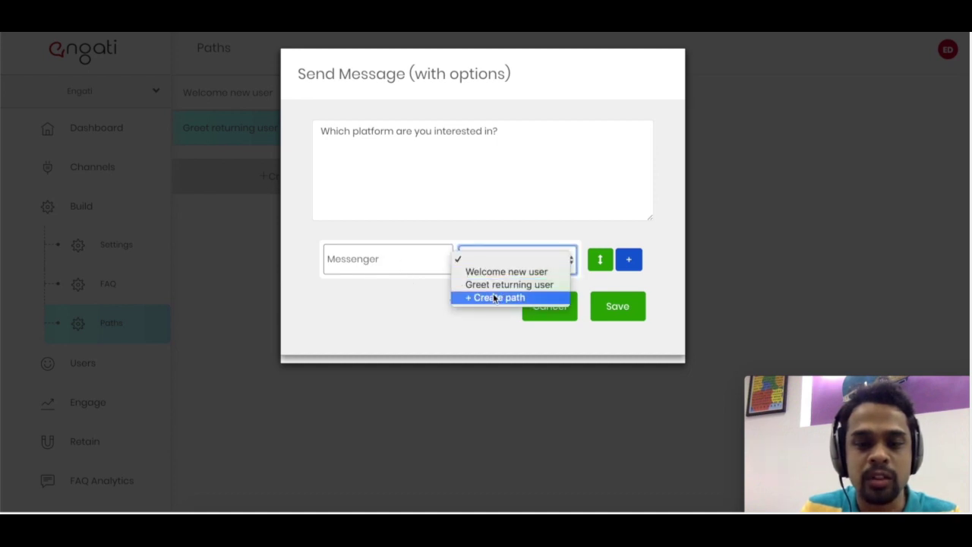
left_click(492, 297)
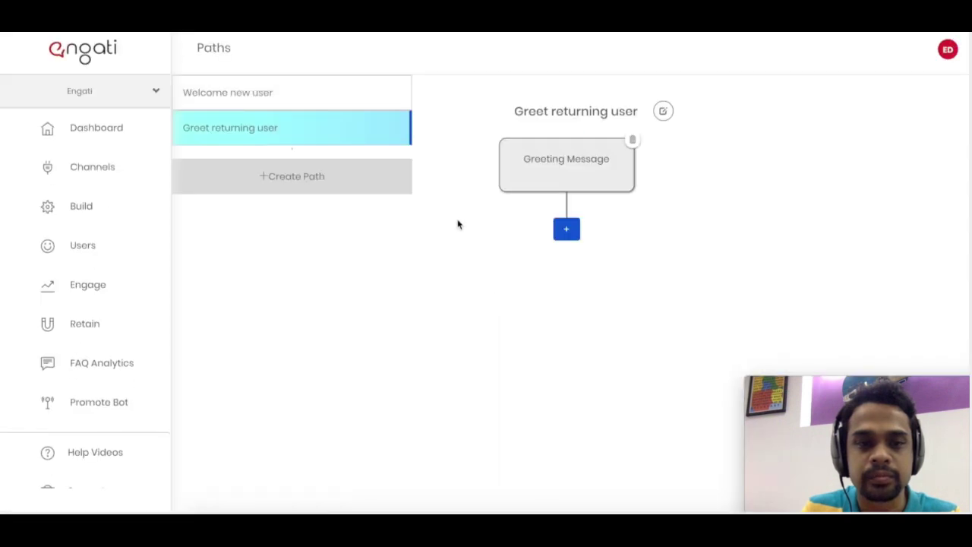
- Create and save a new path named Messenger
left_click(366, 189)
left_click(384, 124)
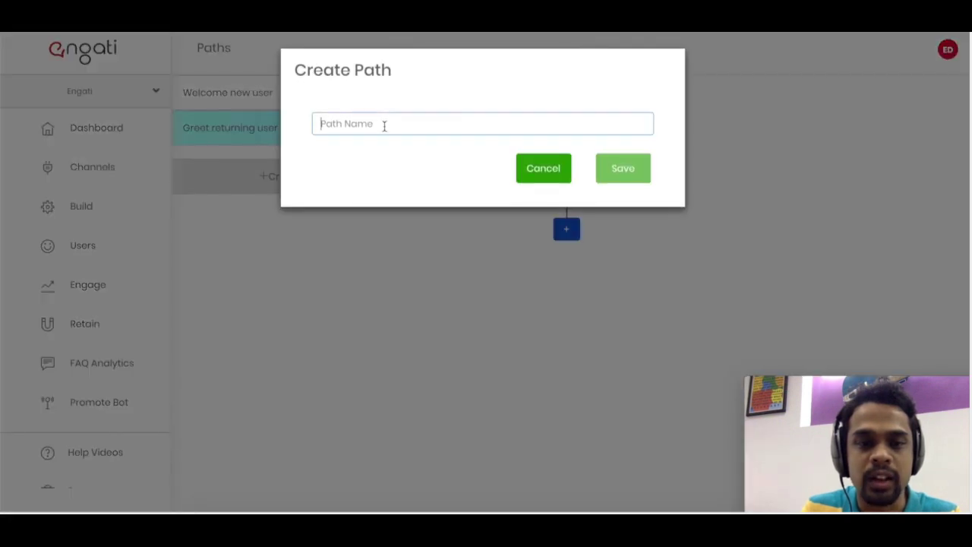
type("Messenger")
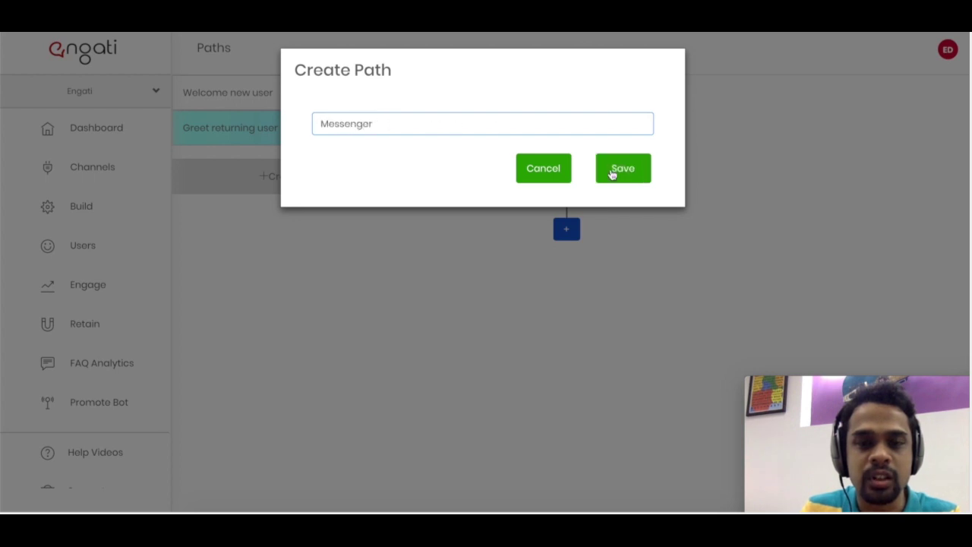
left_click(612, 172)
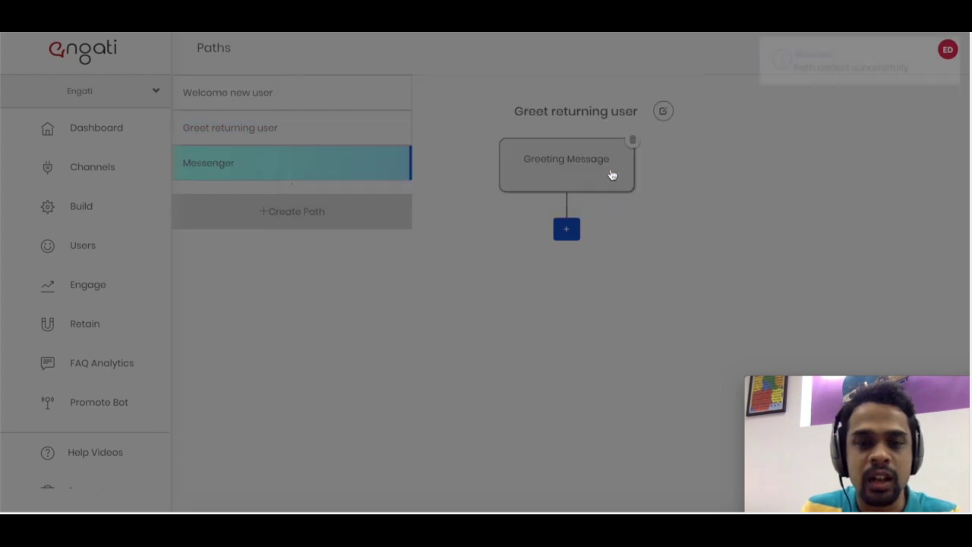
- Create a Telegram path, then delete the Welcome Message from Welcome new user
left_click(276, 212)
left_click(345, 123)
type("Telegram")
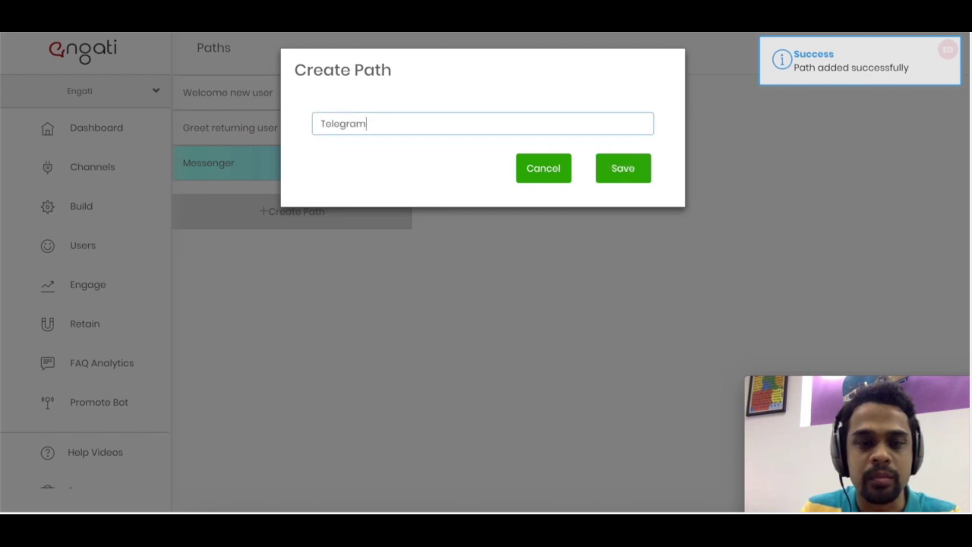
left_click(623, 168)
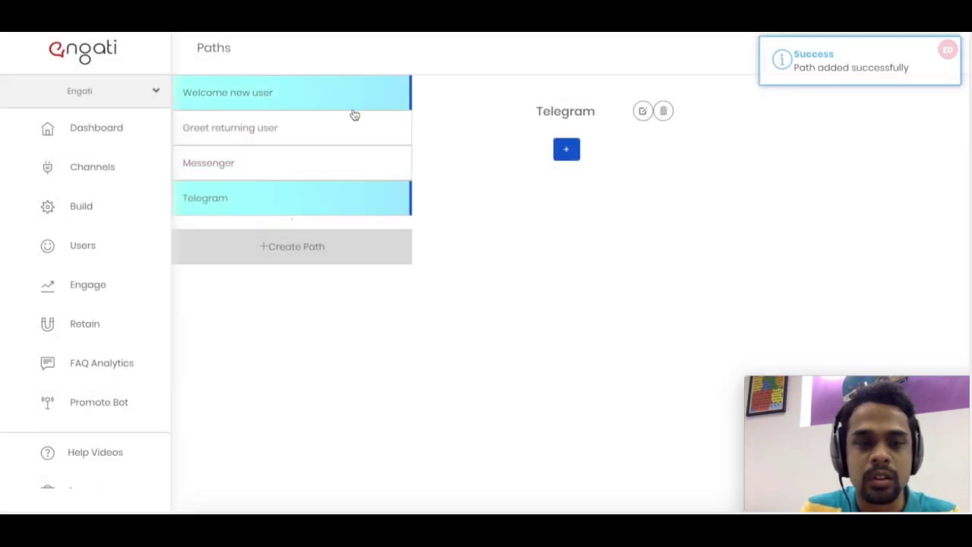
left_click(351, 112)
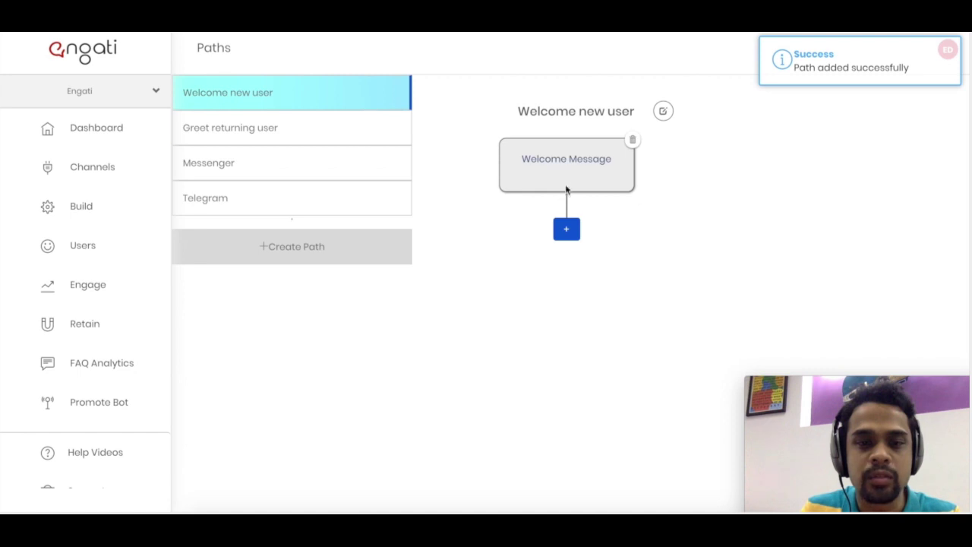
left_click(633, 145)
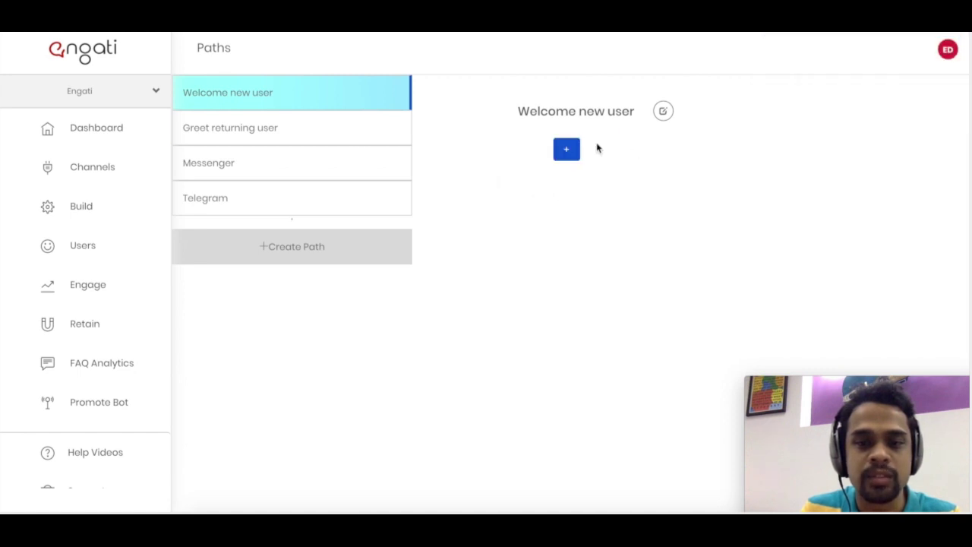
- Add the 'Which platform are you interested in?' options step with Messenger linked to the Messenger path
left_click(567, 149)
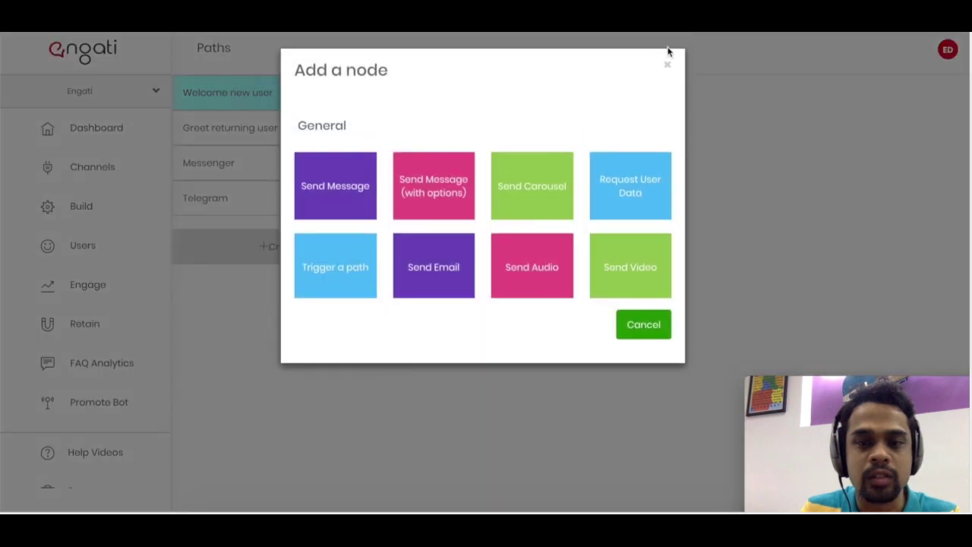
left_click(436, 190)
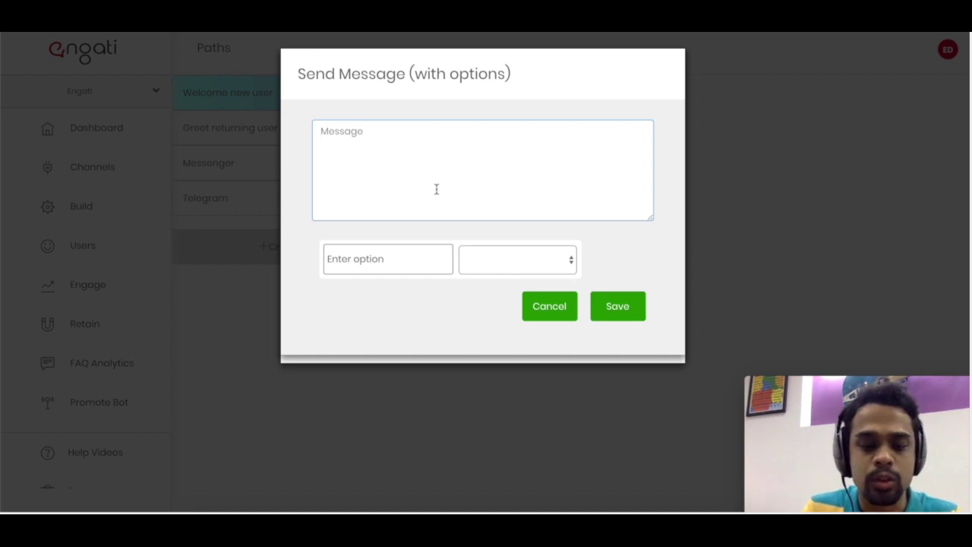
type("Which pl")
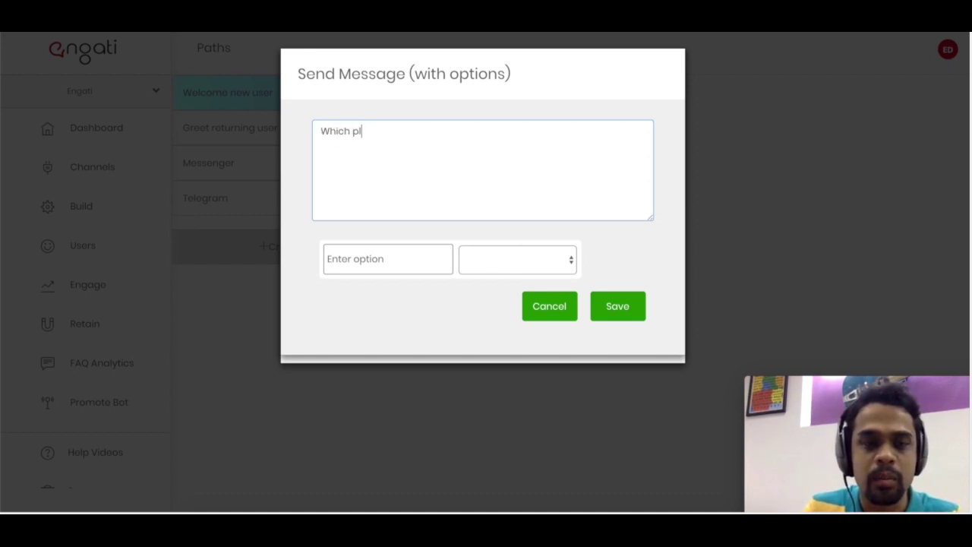
type("atform are you in")
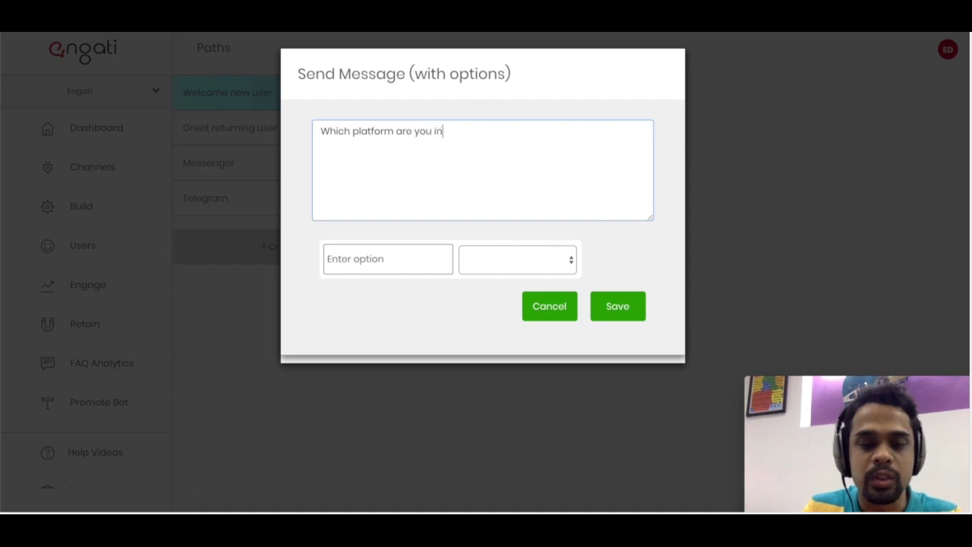
type("terested in?")
key("Tab")
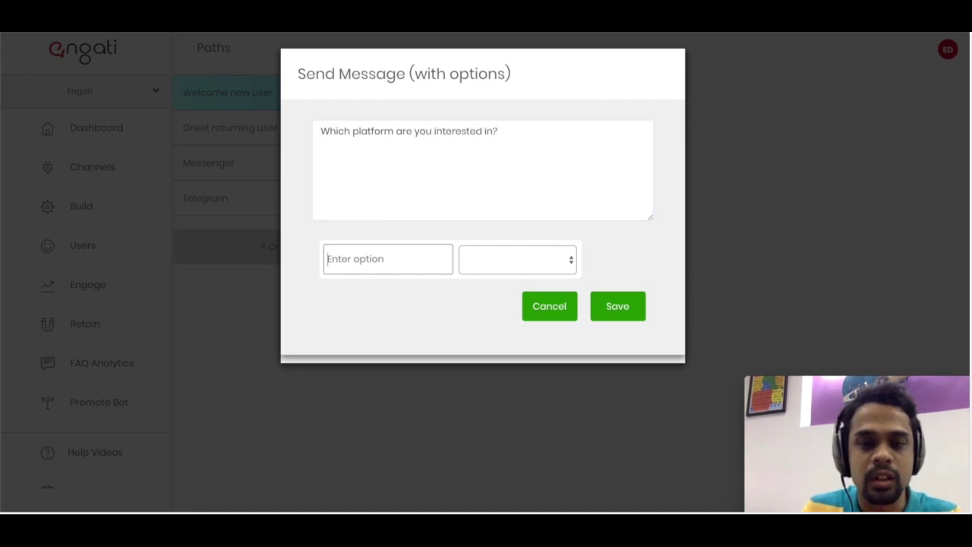
type("M")
key("BackSpace")
type("Mess")
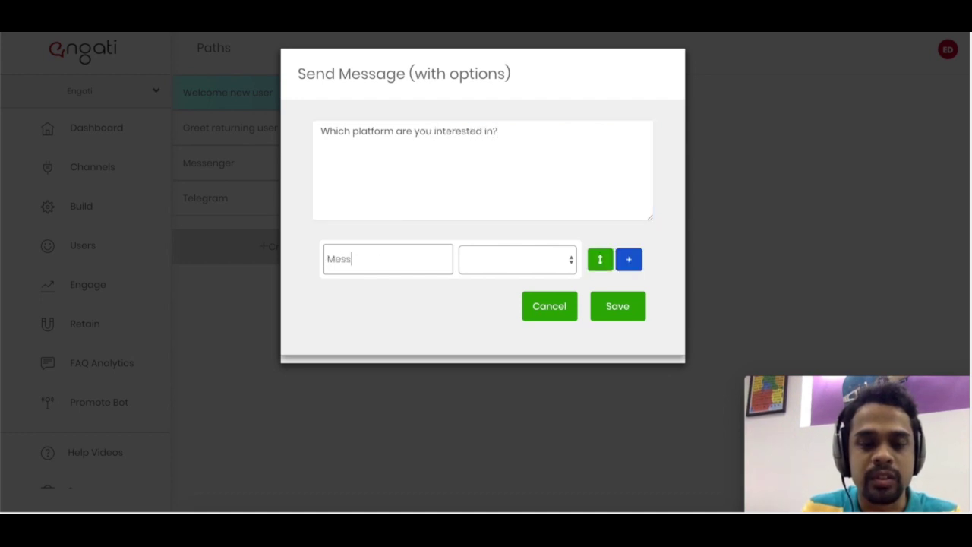
type("enger")
left_click(513, 261)
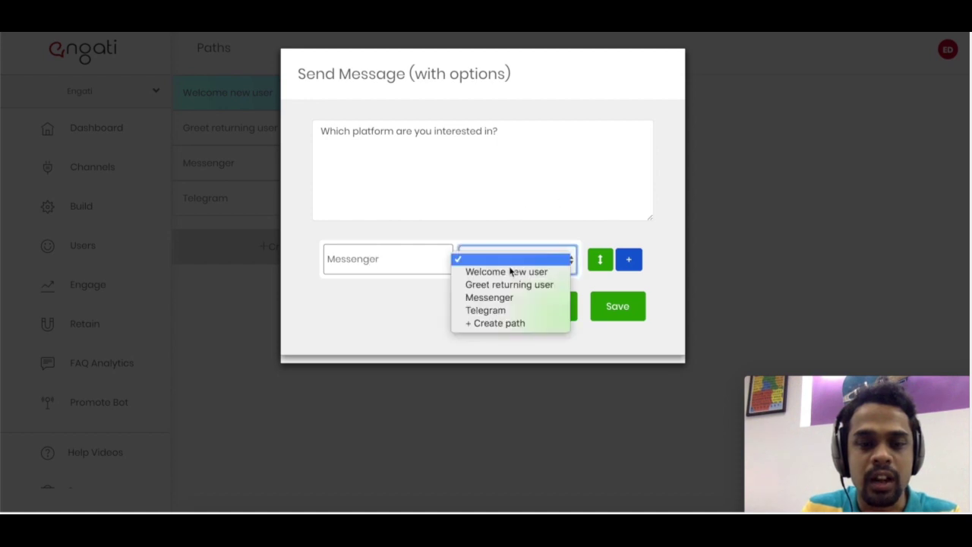
left_click(500, 297)
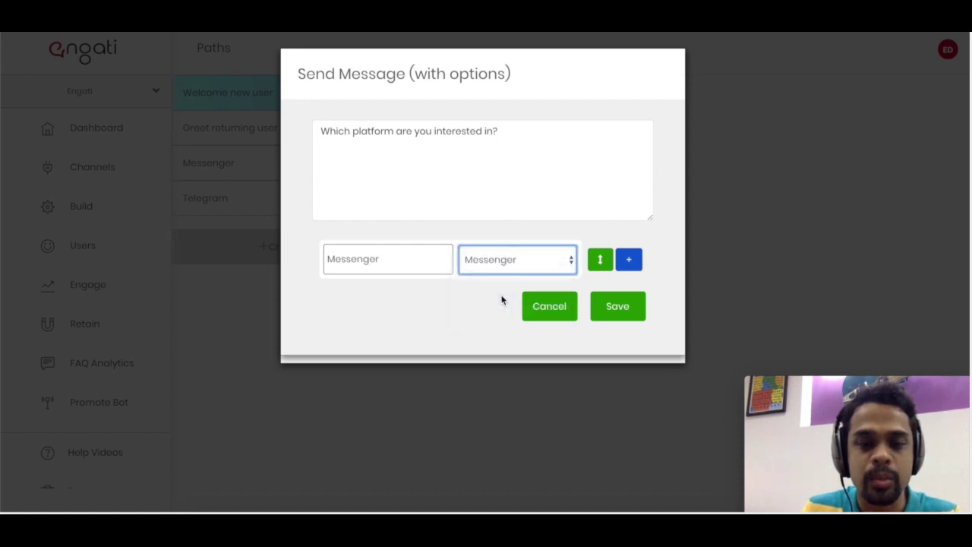
- Add a second reply, Telegram, linked to the Telegram path
left_click(623, 264)
left_click(391, 303)
type("T")
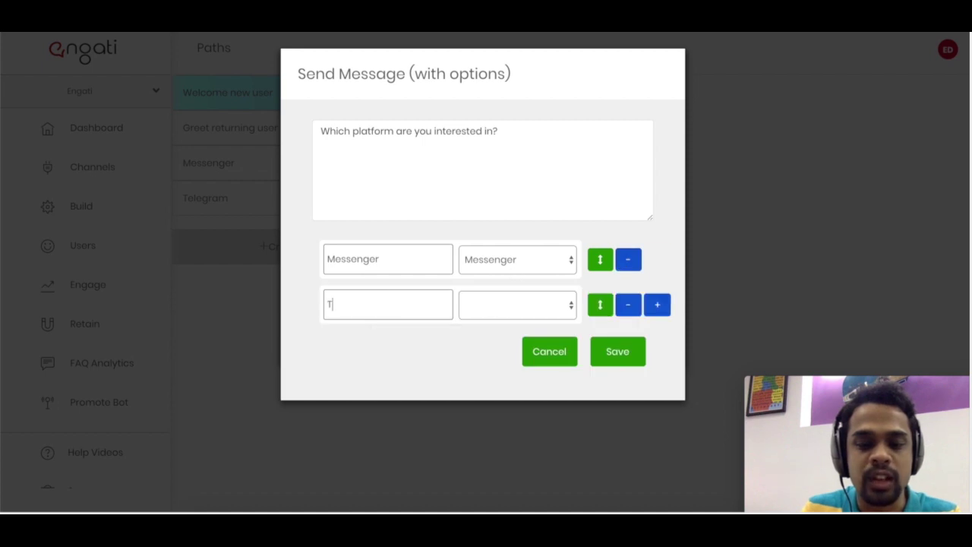
type("elegram")
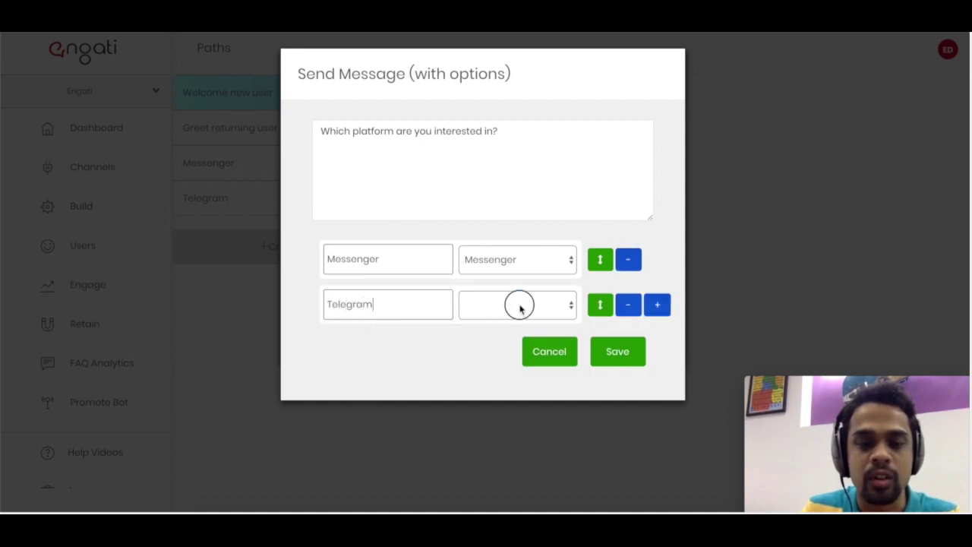
left_click(520, 306)
left_click(501, 355)
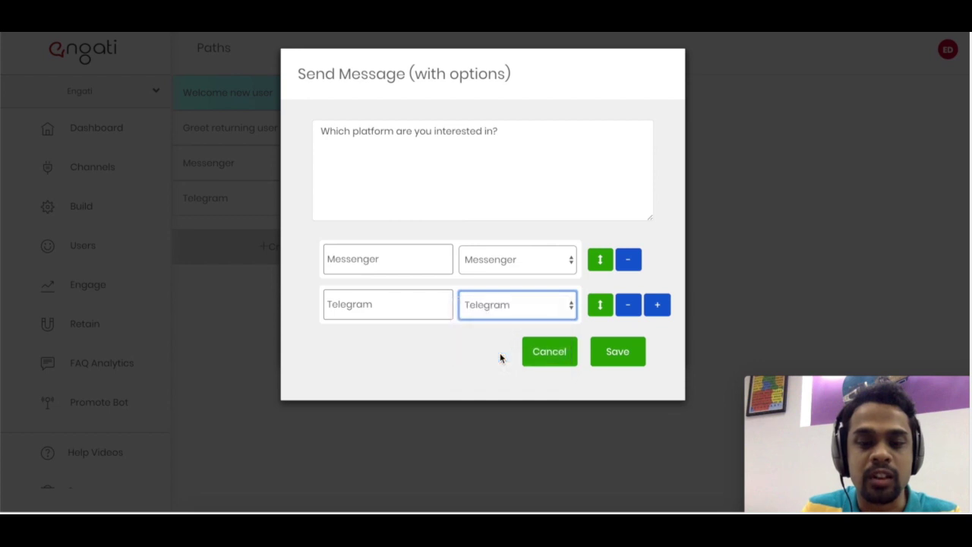
- Save the platform question, check the empty Messenger and Telegram paths, and reopen Welcome new user
left_click(607, 358)
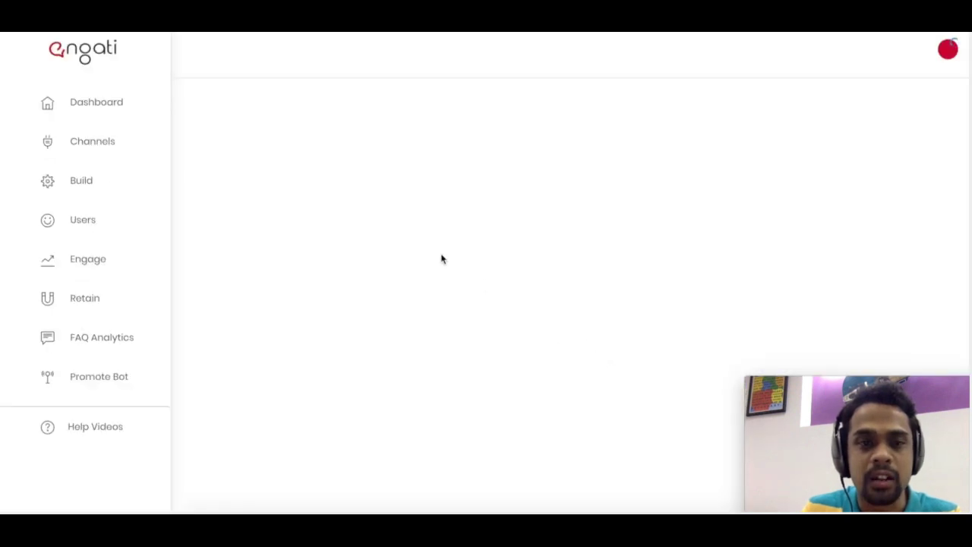
left_click(346, 169)
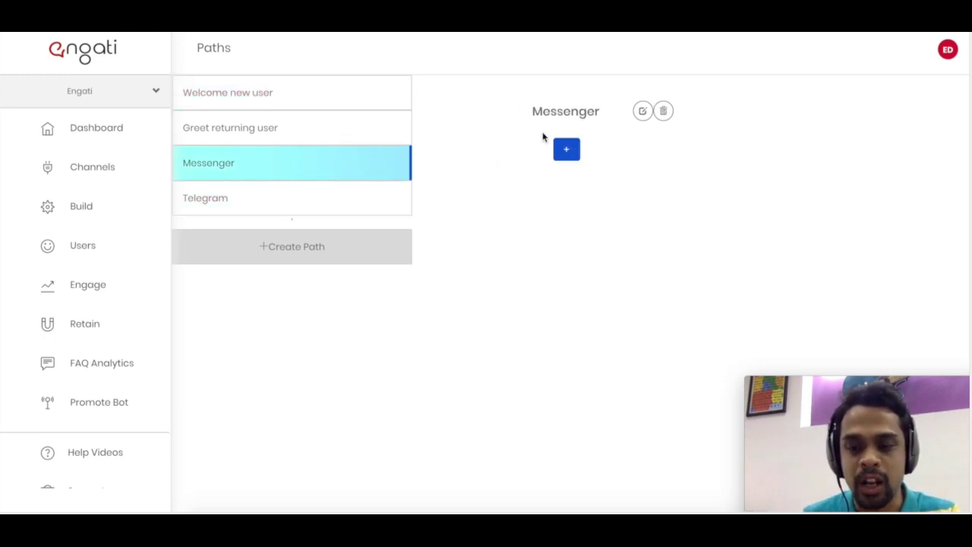
left_click(382, 203)
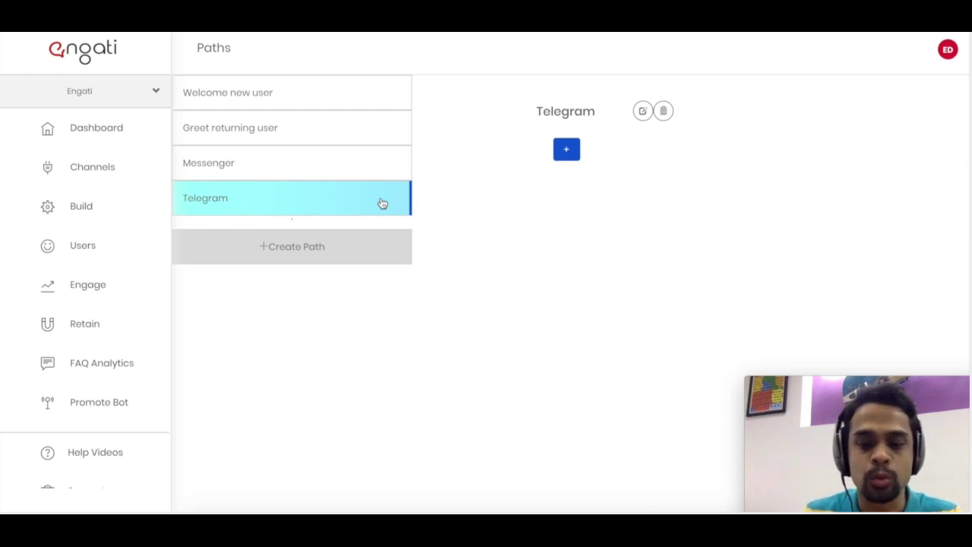
left_click(357, 109)
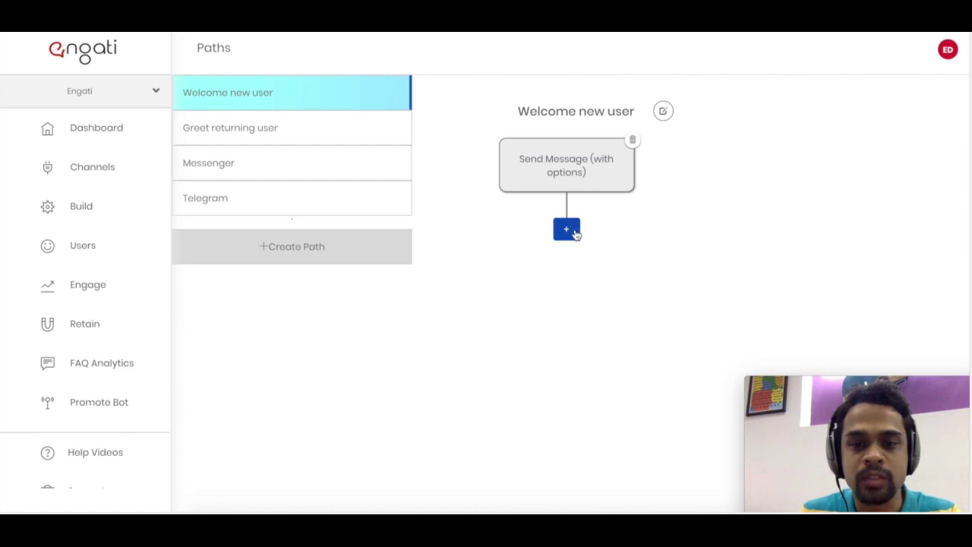
- Start a Send Carousel node and try its button's Path Name, Url and Contact No options
left_click(566, 229)
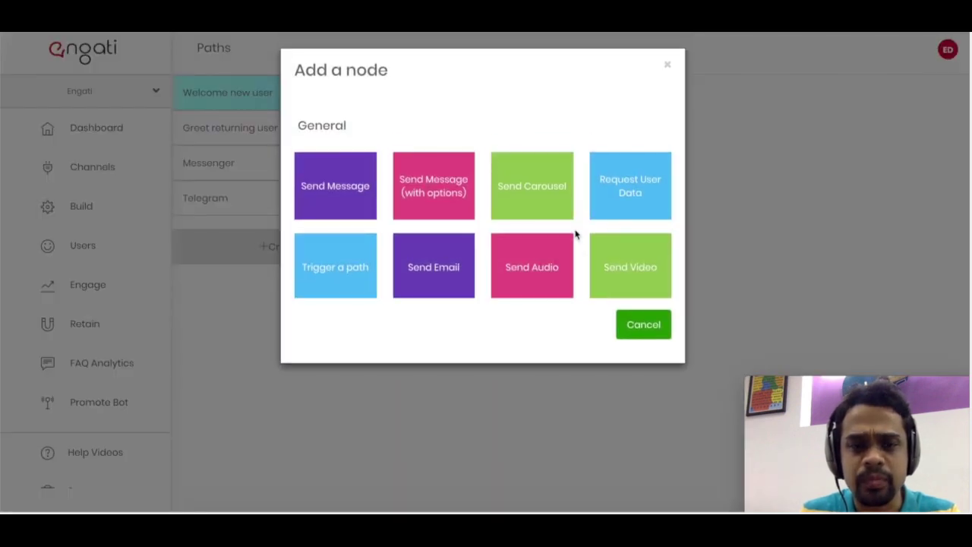
left_click(528, 211)
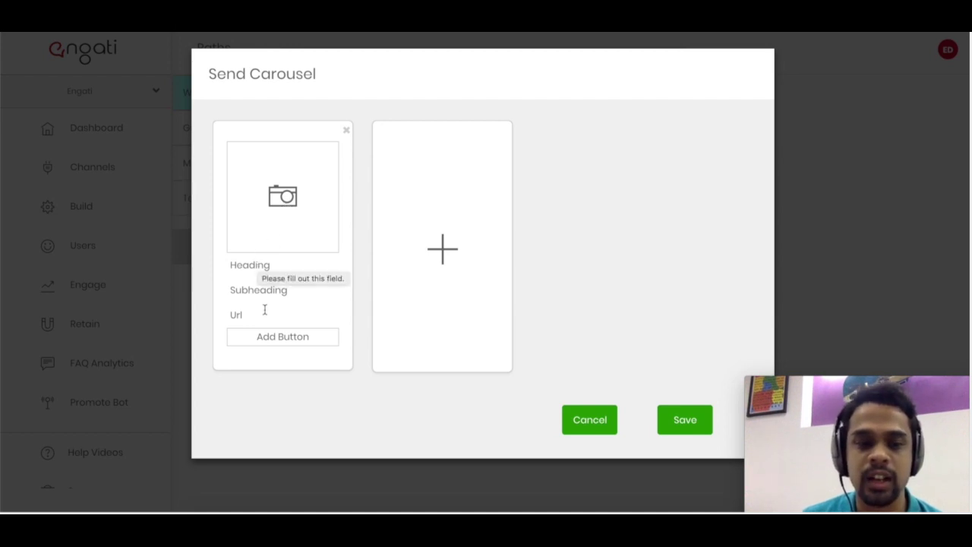
left_click(262, 336)
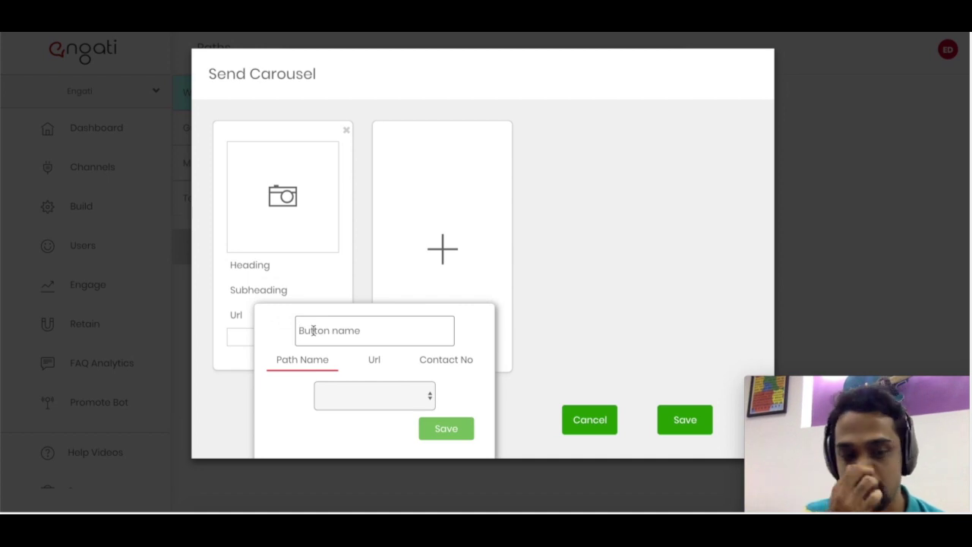
left_click(349, 397)
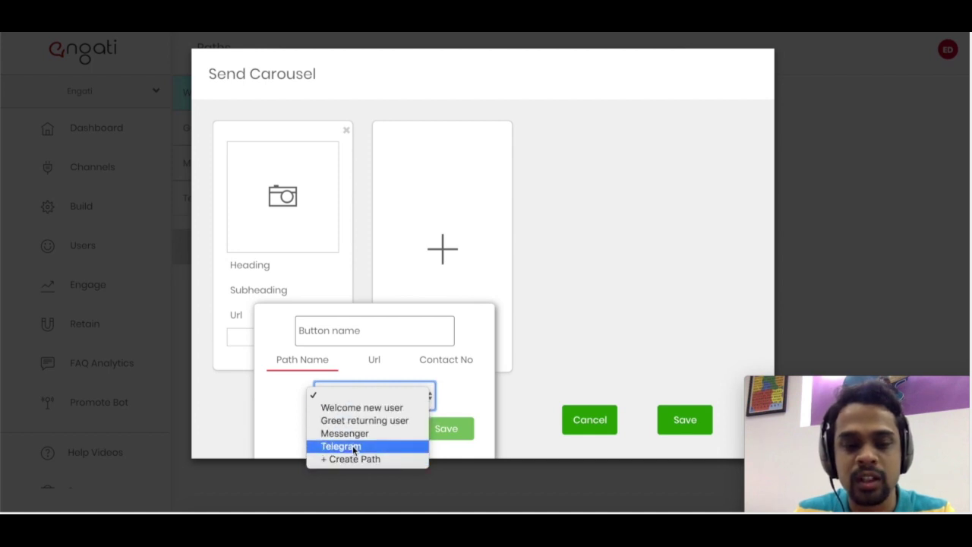
left_click(359, 372)
left_click(372, 366)
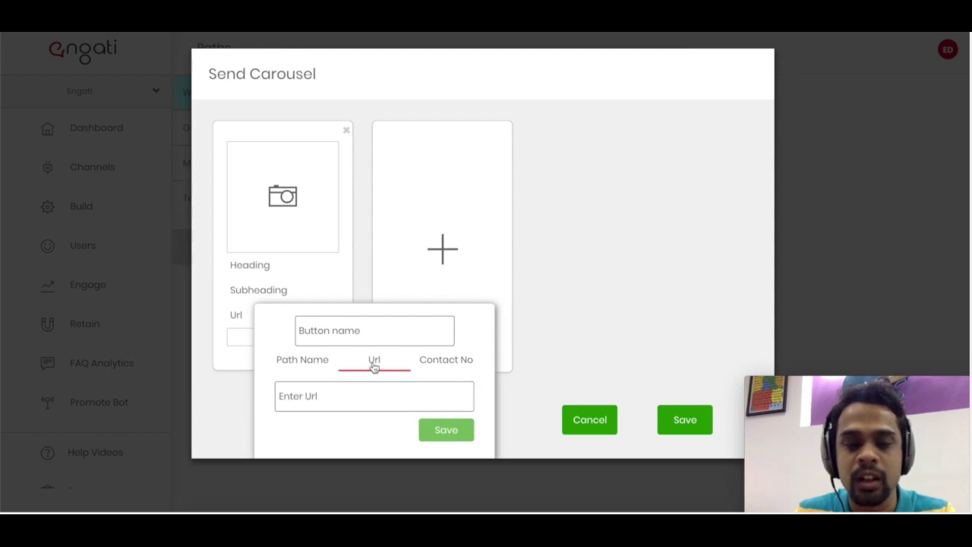
left_click(341, 393)
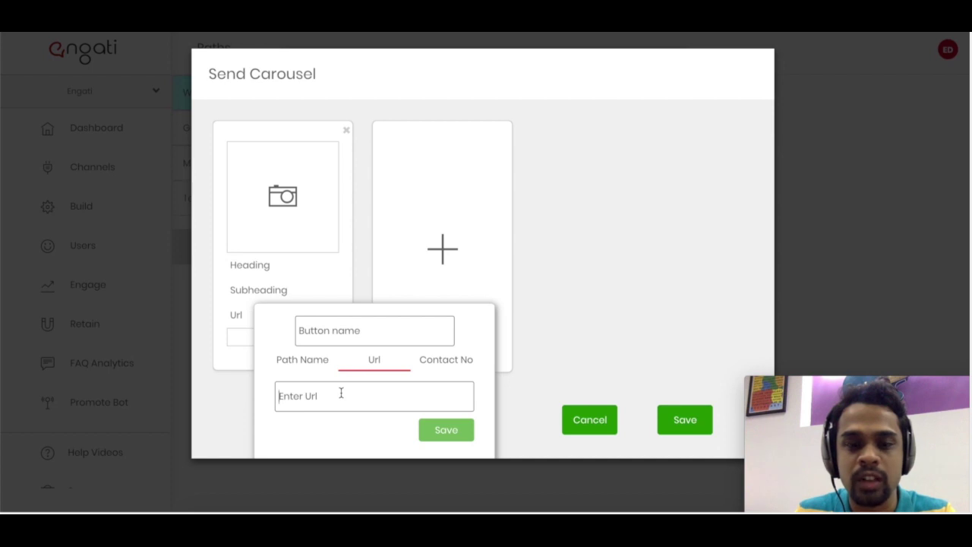
left_click(437, 369)
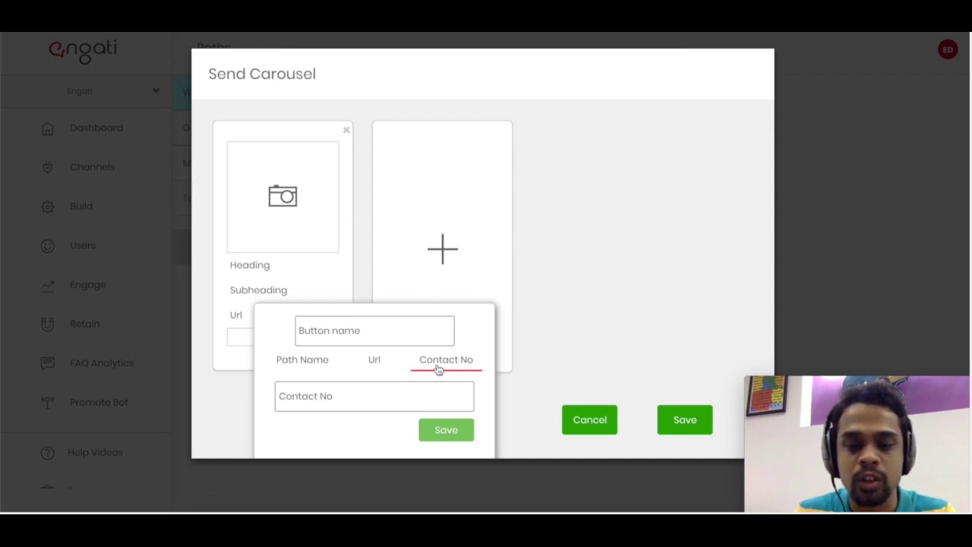
left_click(406, 391)
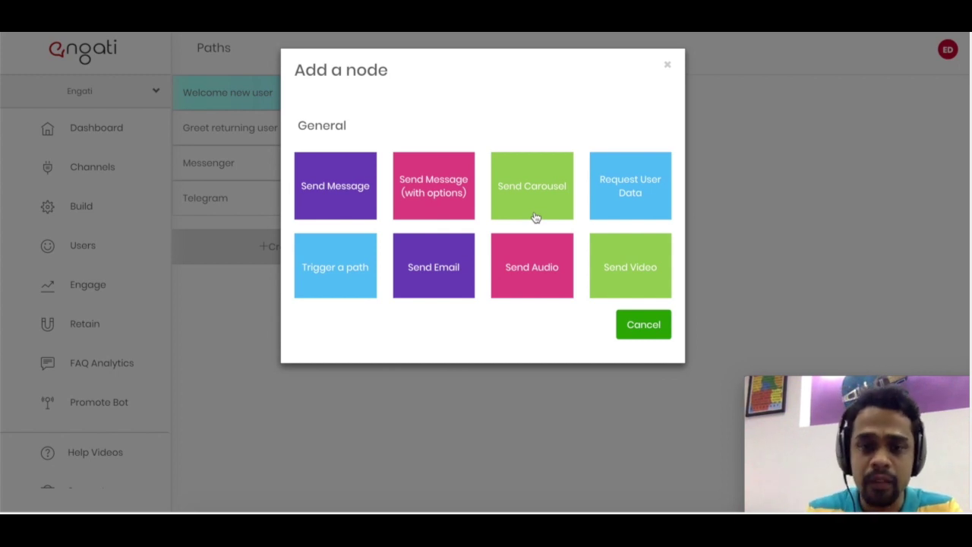
- Inspect a Request User Data node's prompt, variable and input types, then cancel without adding anything
left_click(604, 206)
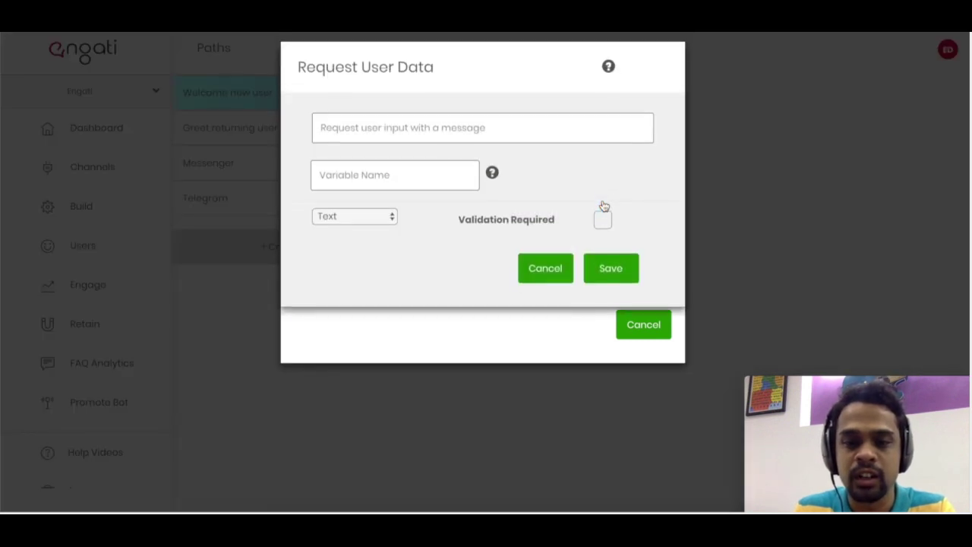
left_click(550, 143)
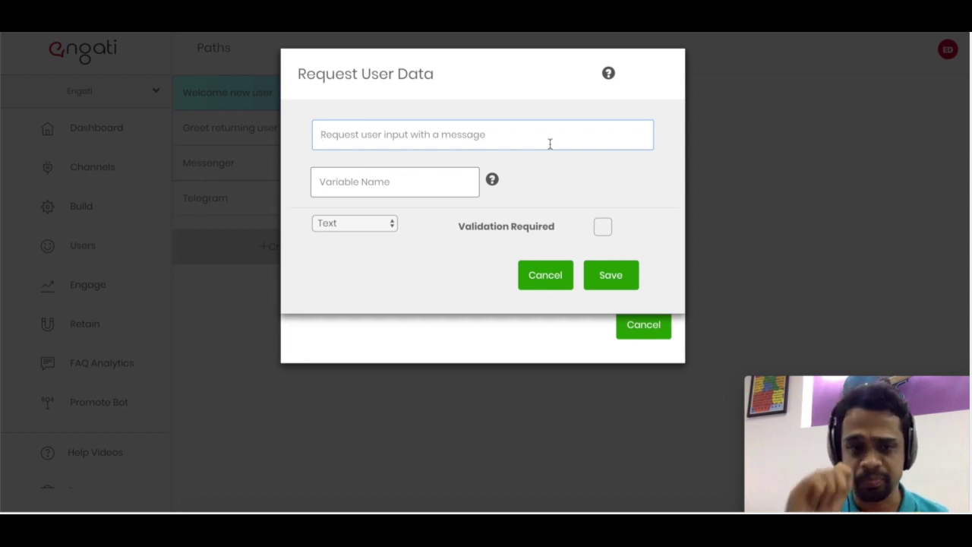
left_click(389, 179)
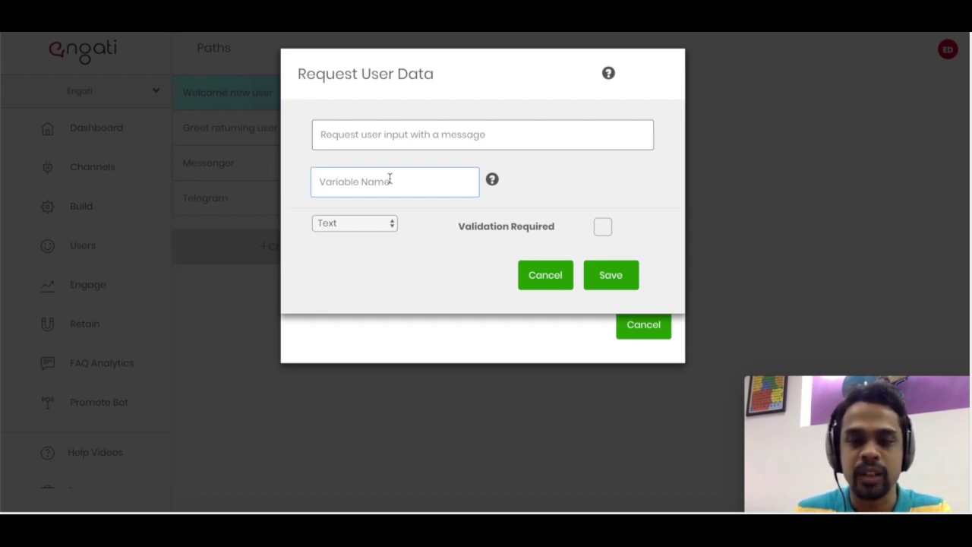
type("(")
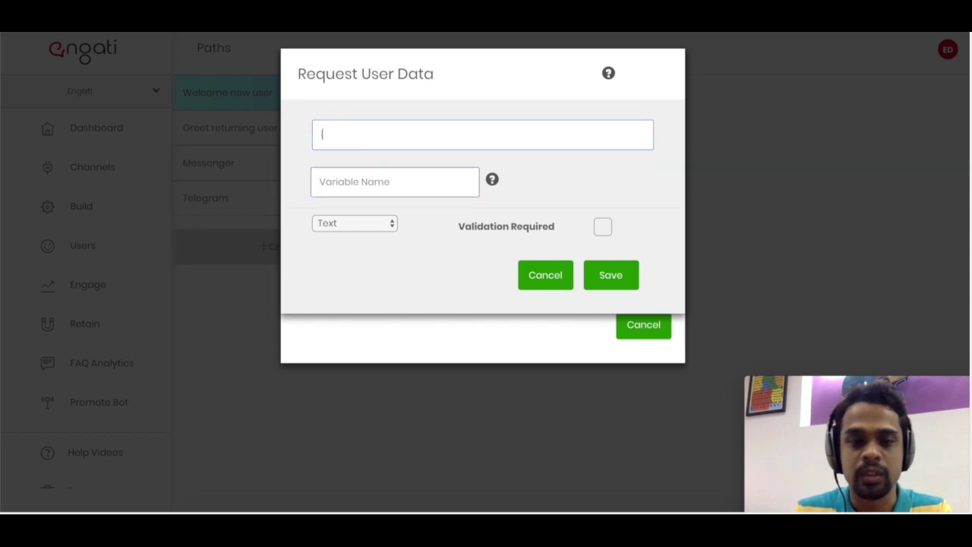
key("BackSpace")
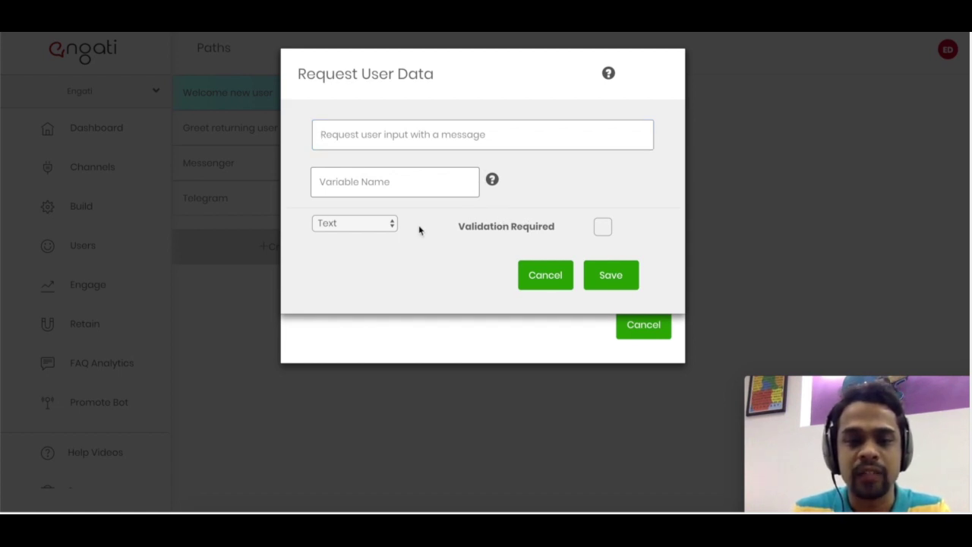
left_click(374, 228)
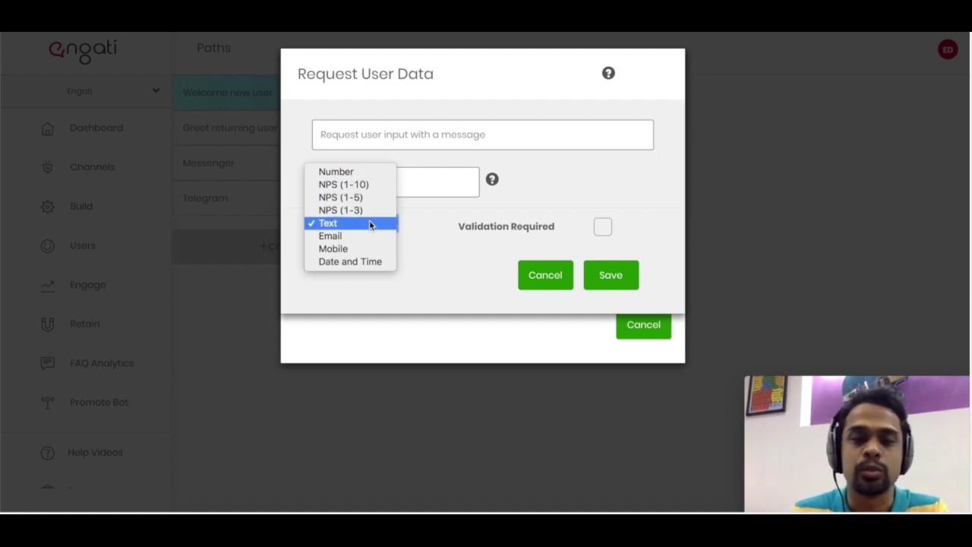
left_click(546, 288)
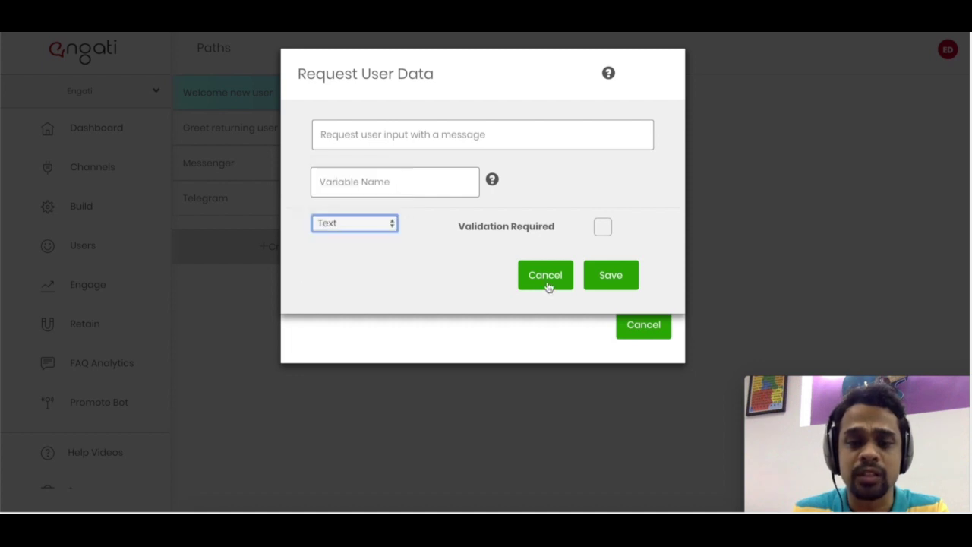
left_click(547, 287)
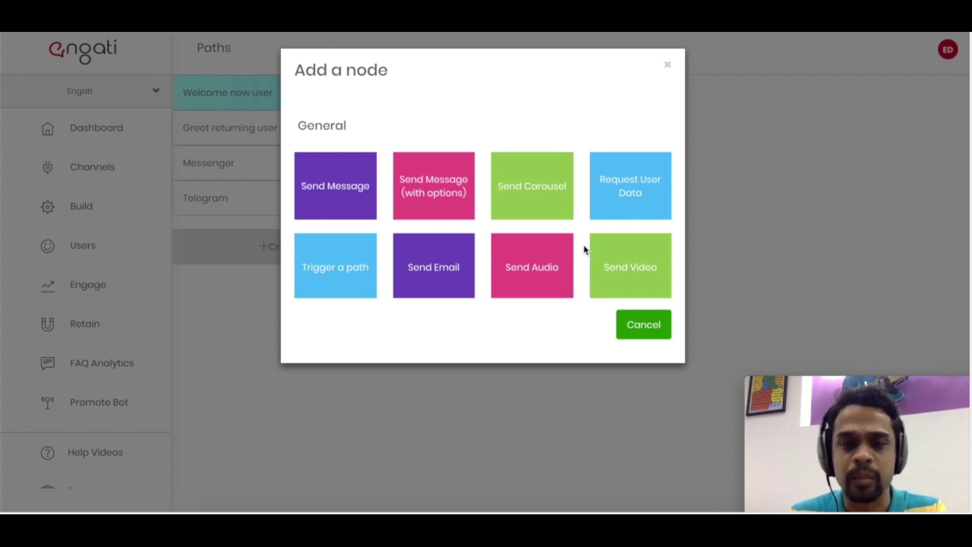
left_click(636, 334)
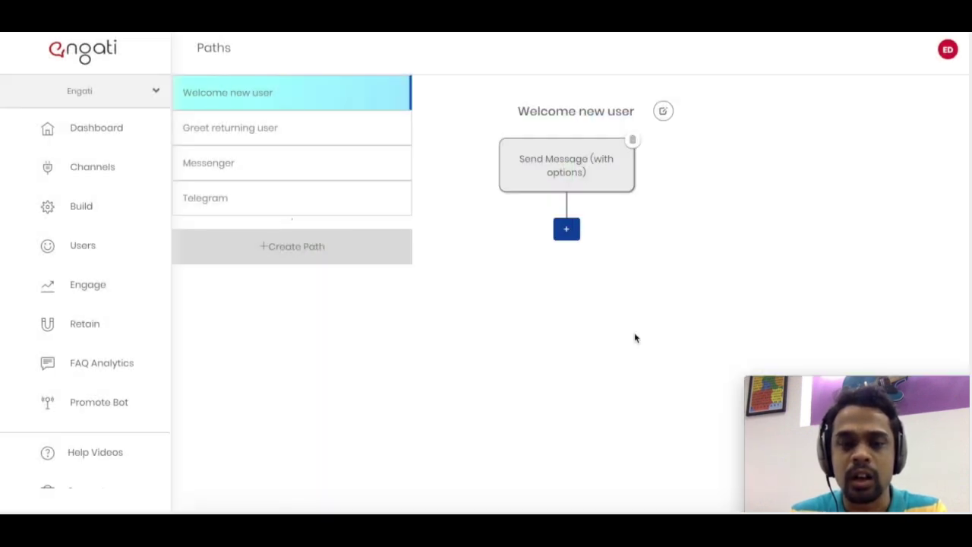
- Create and save a new path named contact_support, then start adding its first node
left_click(357, 255)
left_click(405, 121)
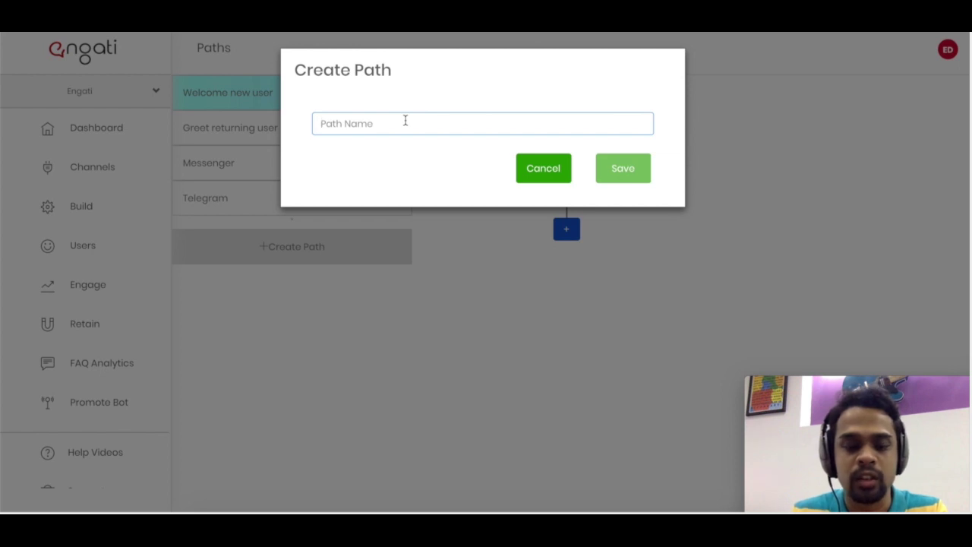
type("contact_")
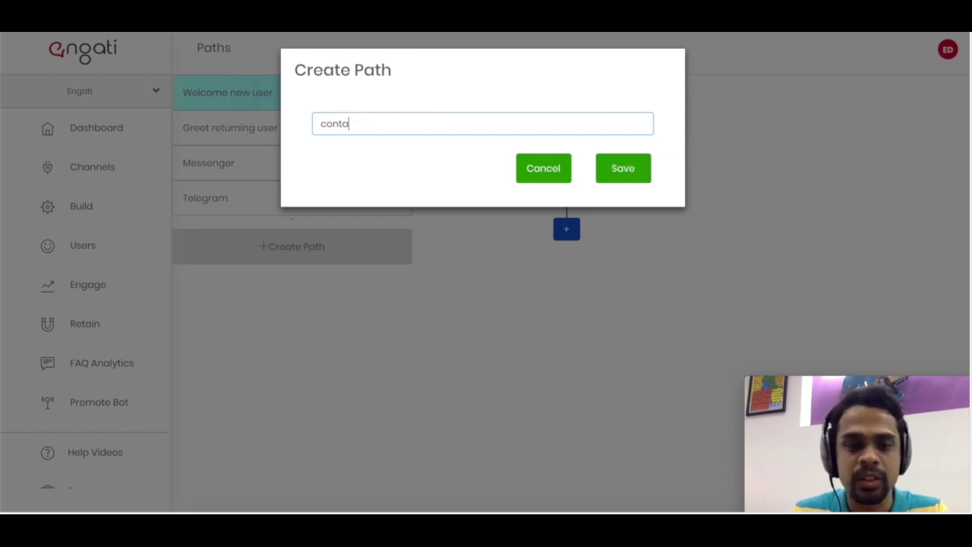
type("upport")
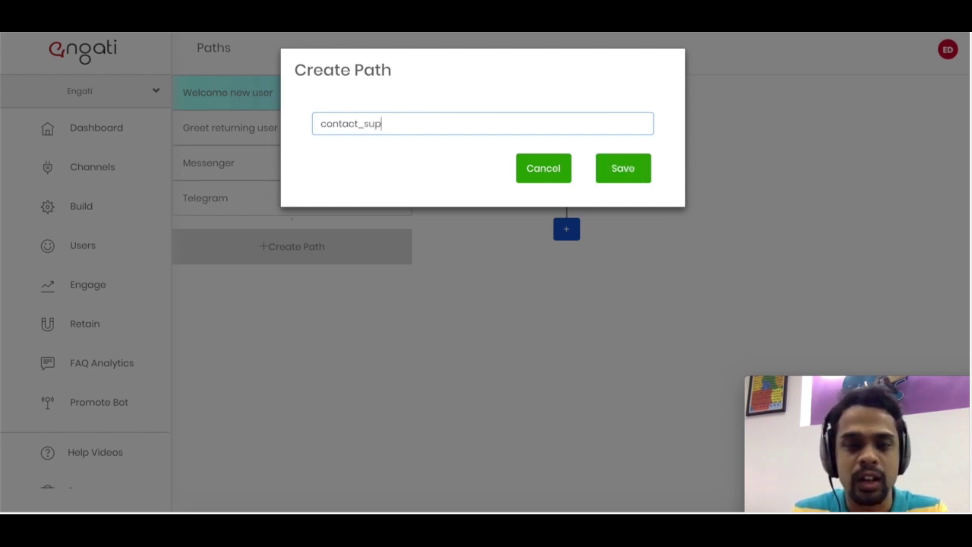
left_click(616, 170)
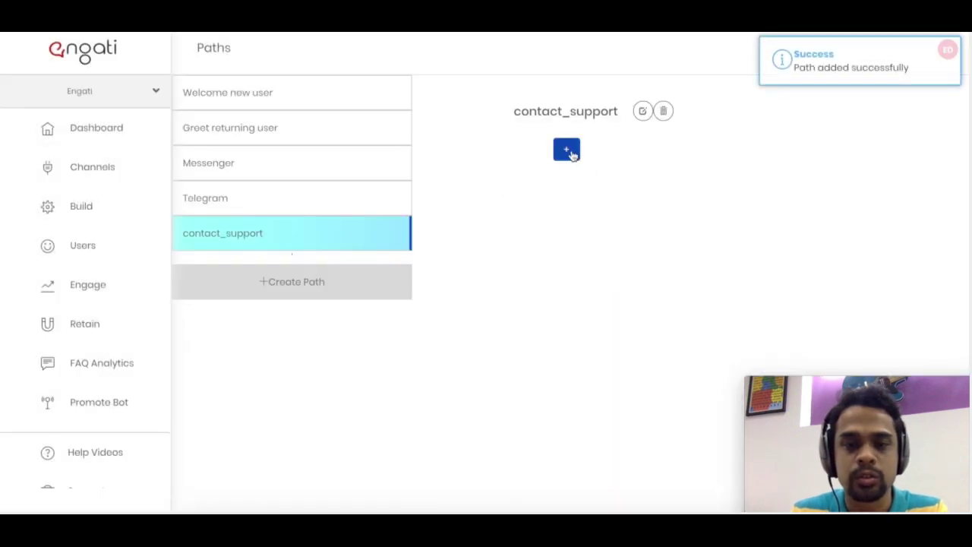
left_click(568, 151)
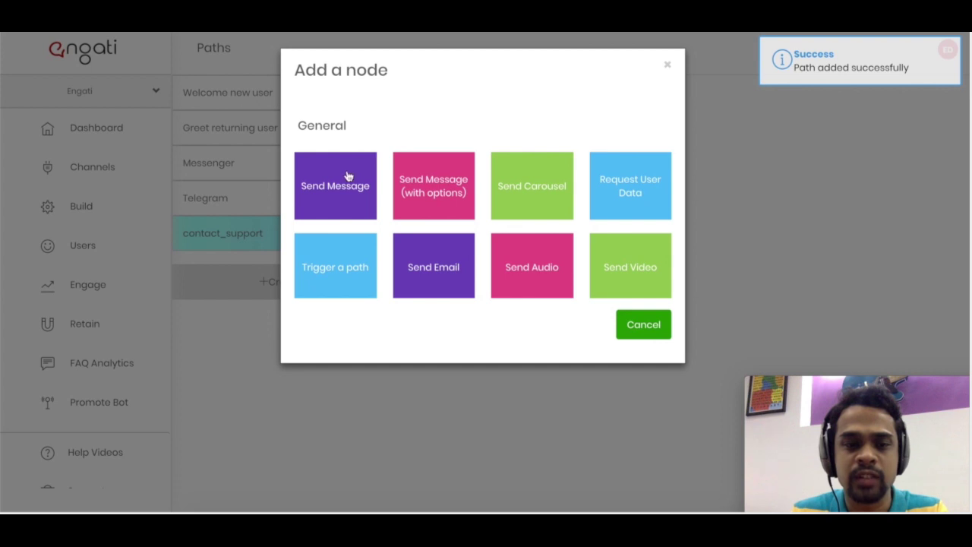
- Add a Send Message step reading '{{First Name}}, sorry to know that you didn't want to talk to me.'
left_click(348, 176)
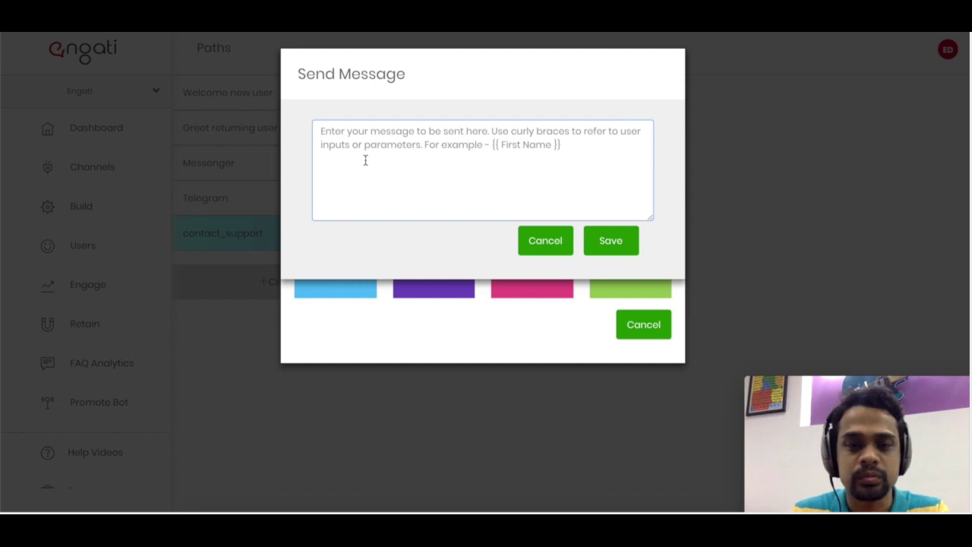
type("{{f")
key("Return")
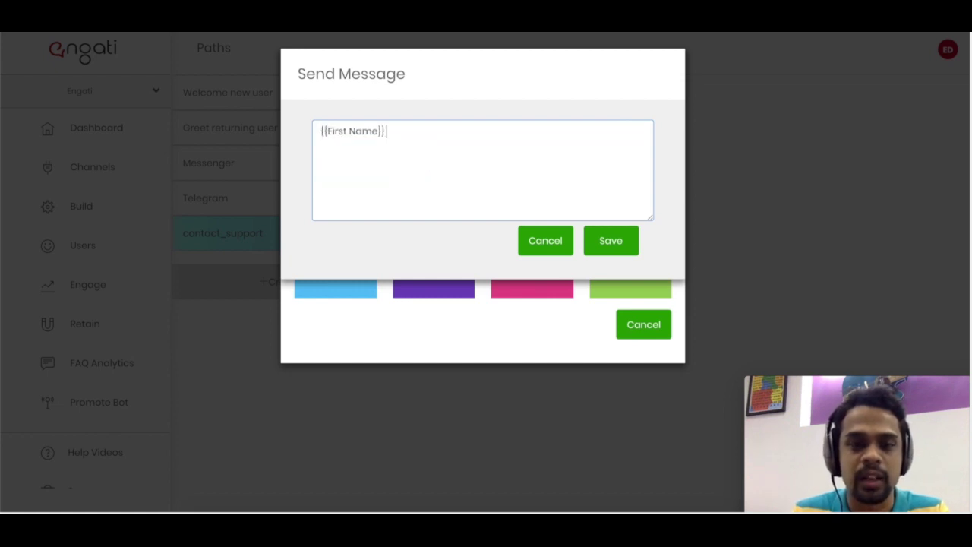
type(", ")
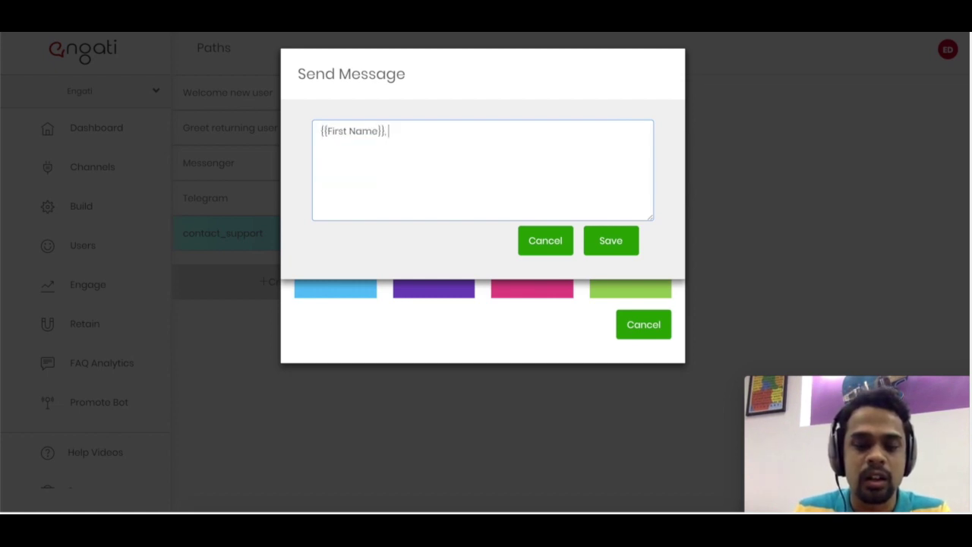
type("sorry to know")
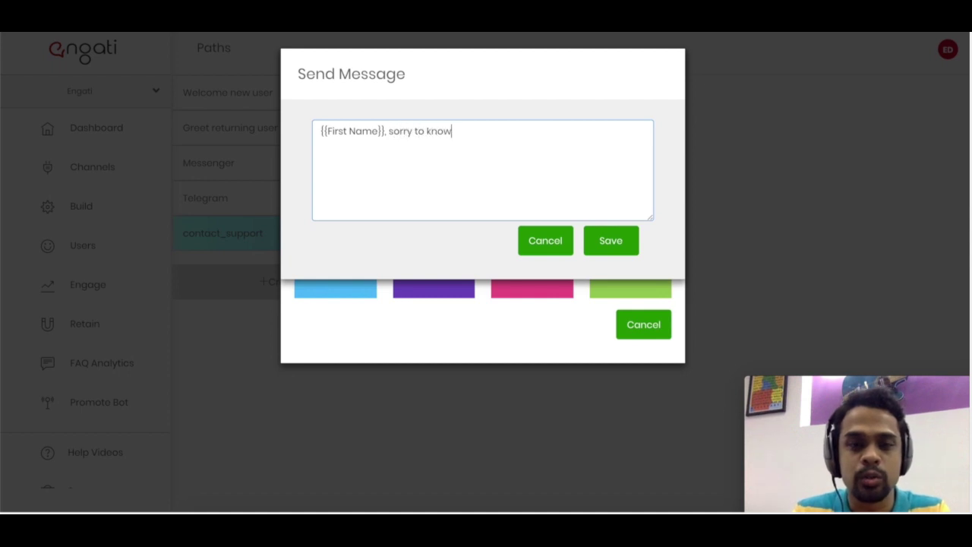
type(" that you didn't ")
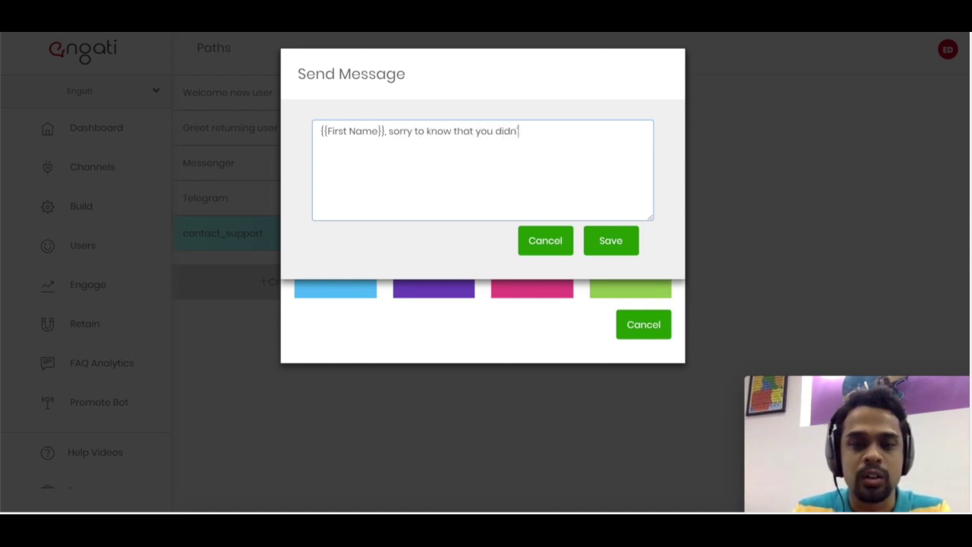
type("want to t")
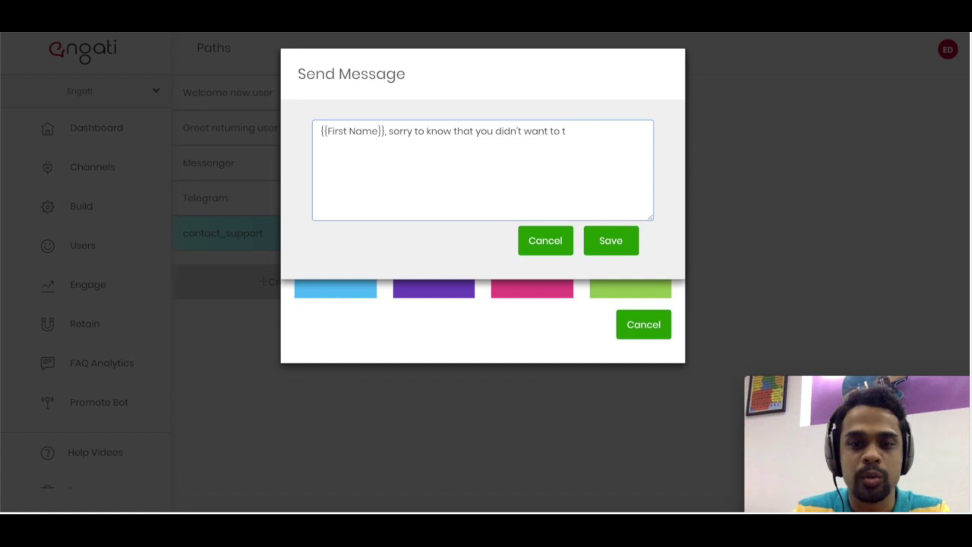
type("alk to me.")
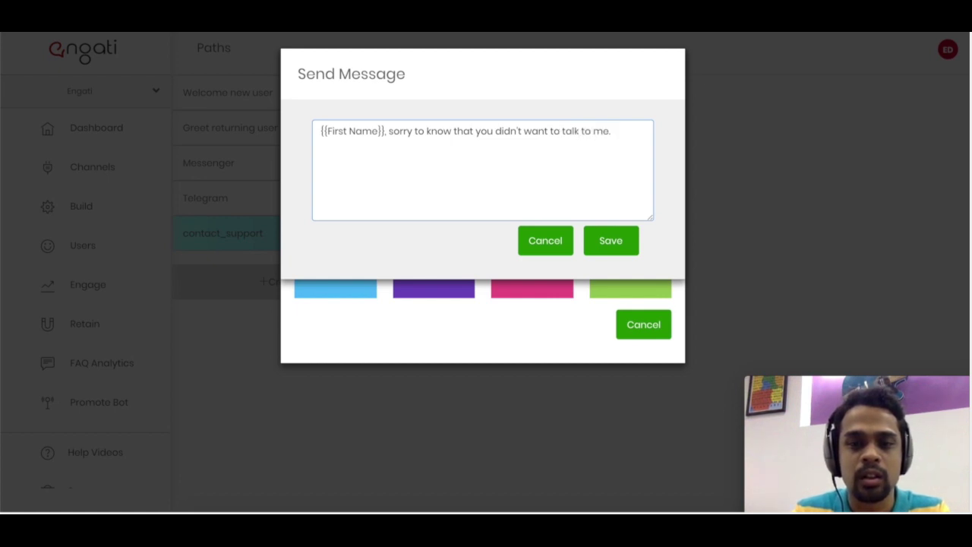
left_click(597, 241)
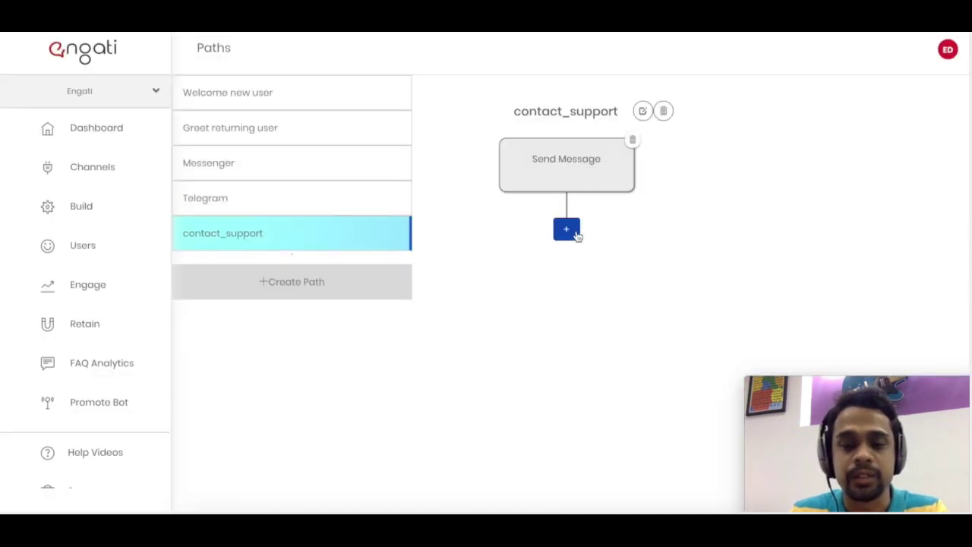
left_click(566, 230)
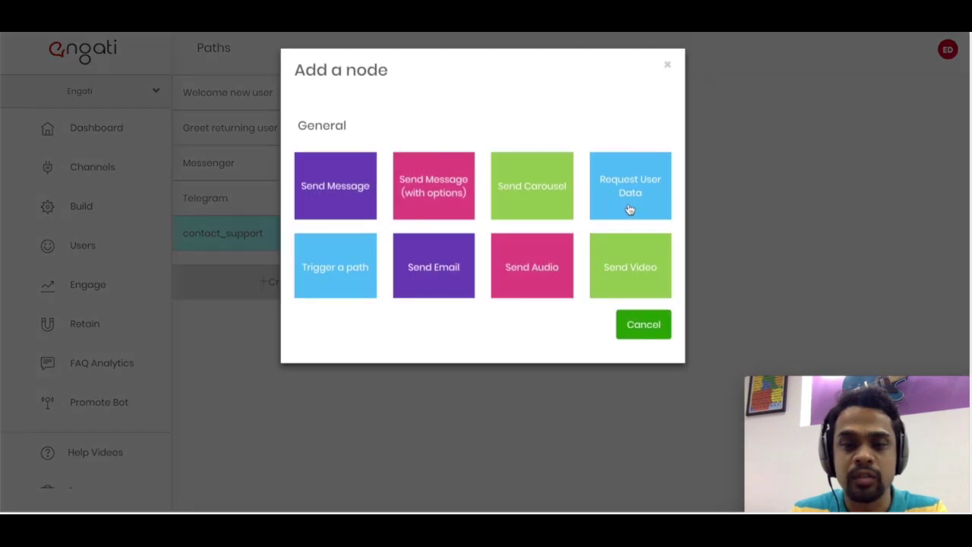
- Add a Request User Data step asking 'Please share your query here', stored in variable query
left_click(630, 210)
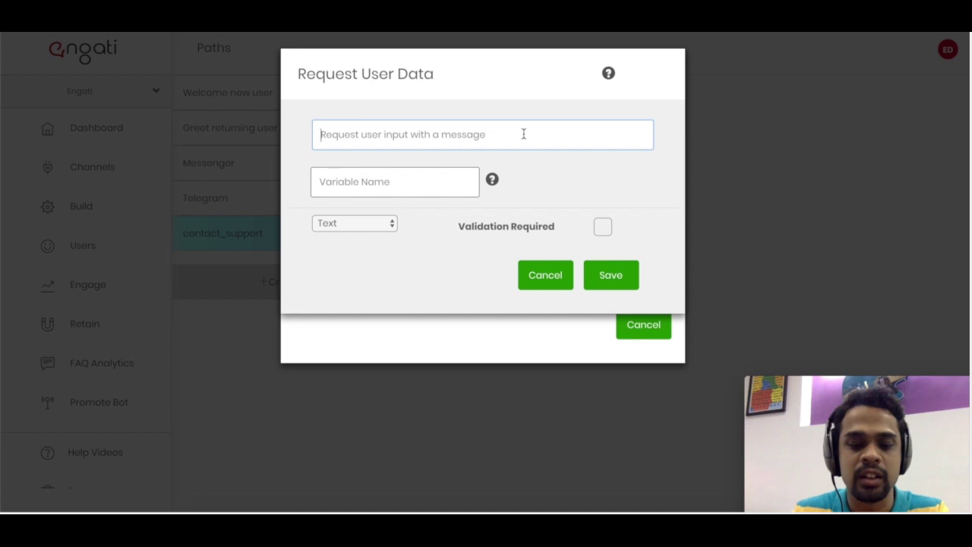
type("Pl")
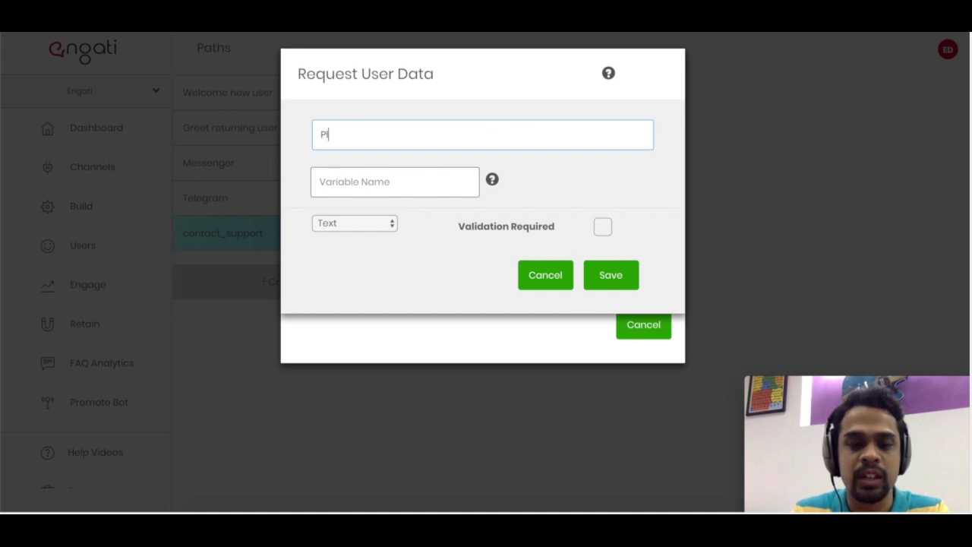
type("ease share y")
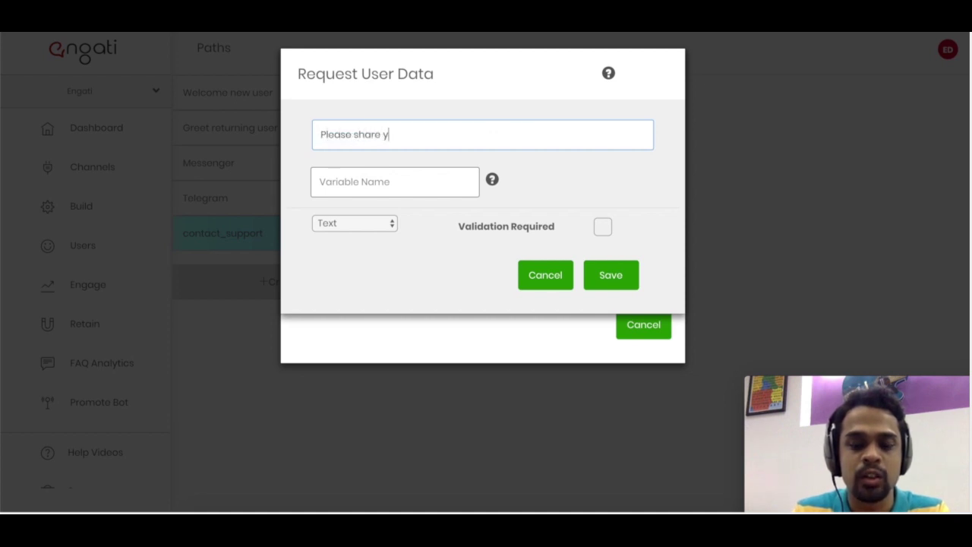
type("our query her")
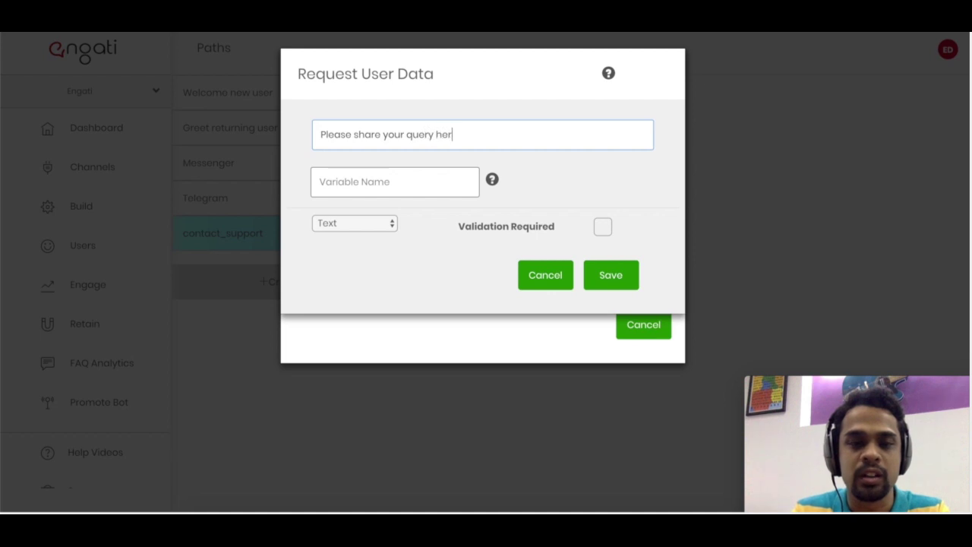
type("equery")
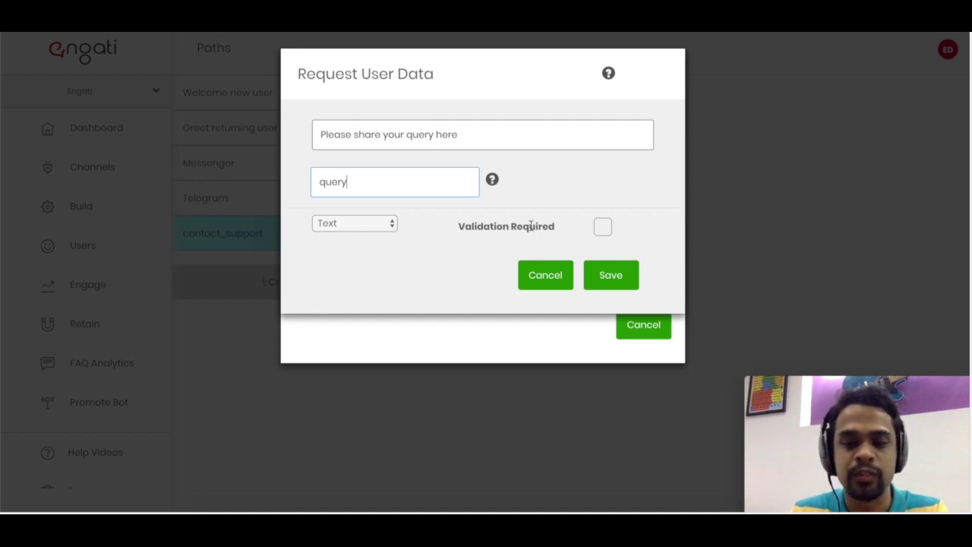
left_click(599, 278)
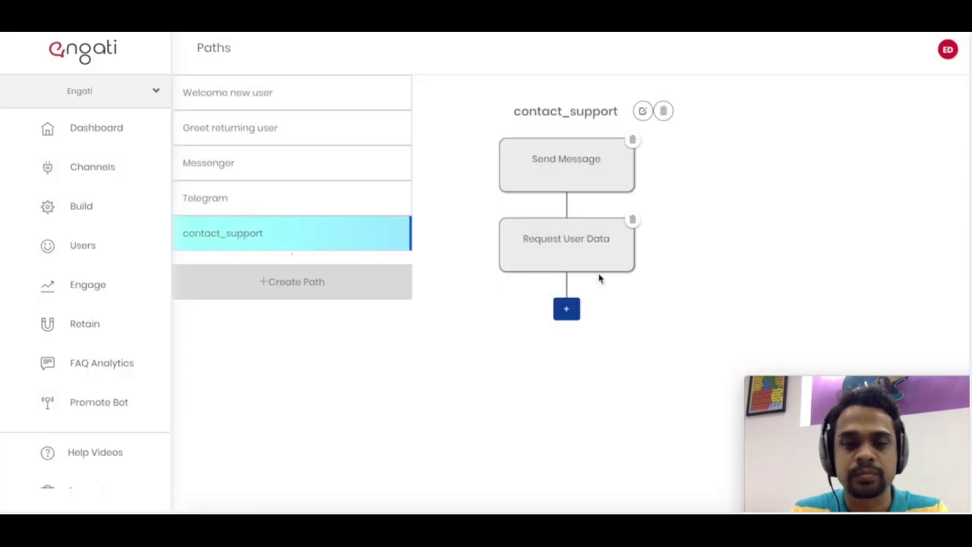
- Review the apology message and query steps without changes, then start adding a third step
left_click(573, 165)
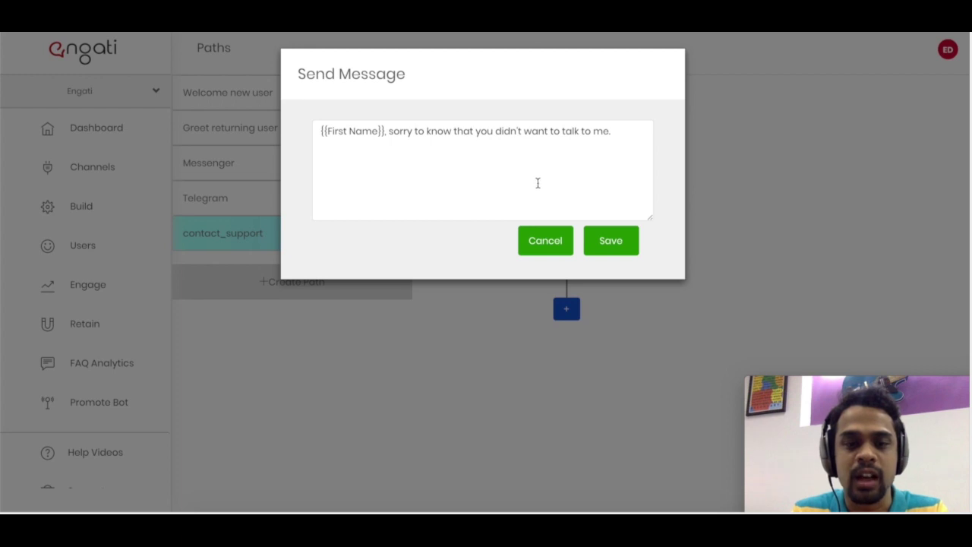
left_click(540, 243)
left_click(566, 241)
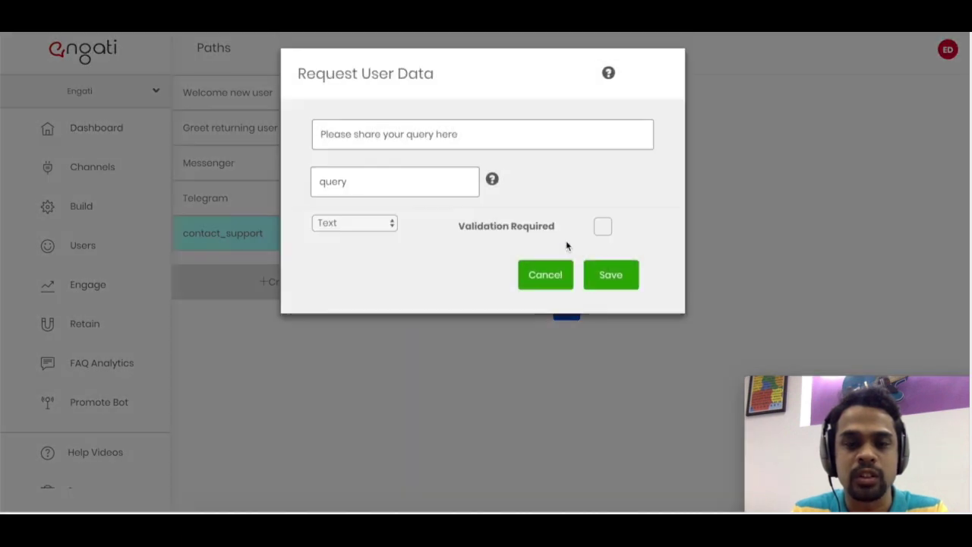
left_click(540, 278)
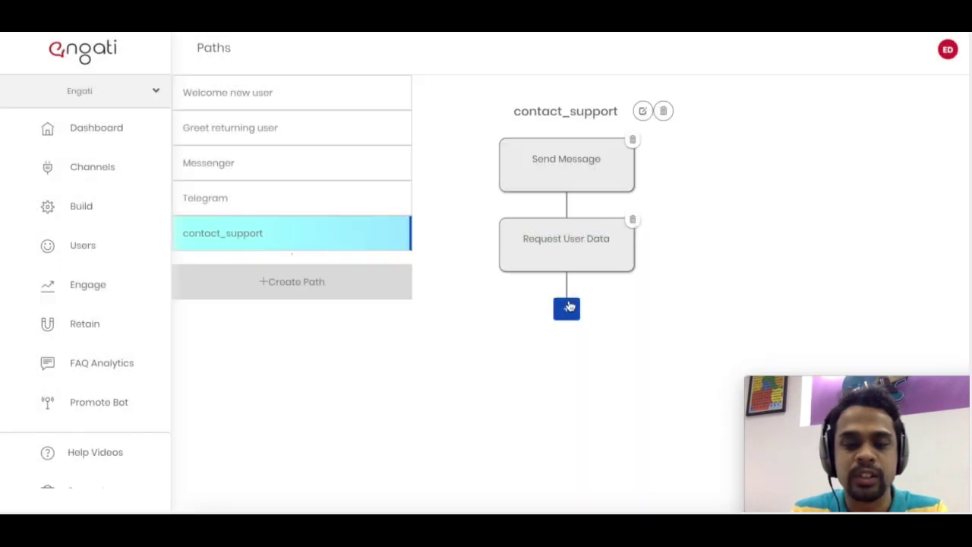
left_click(568, 307)
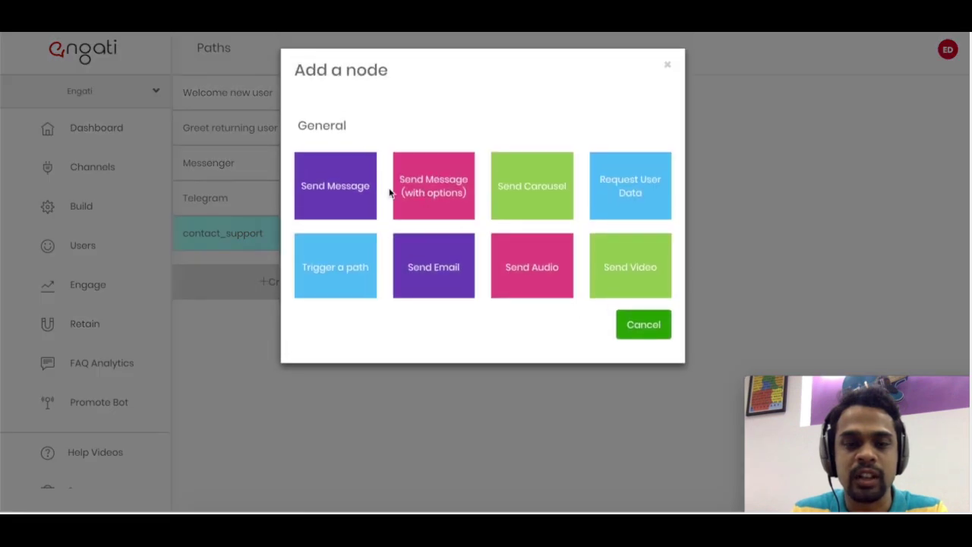
- Add a Request User Data step asking 'Please help us with your email address' into email_add, Email type, erroring 'Please enter a valid email address?'
left_click(630, 194)
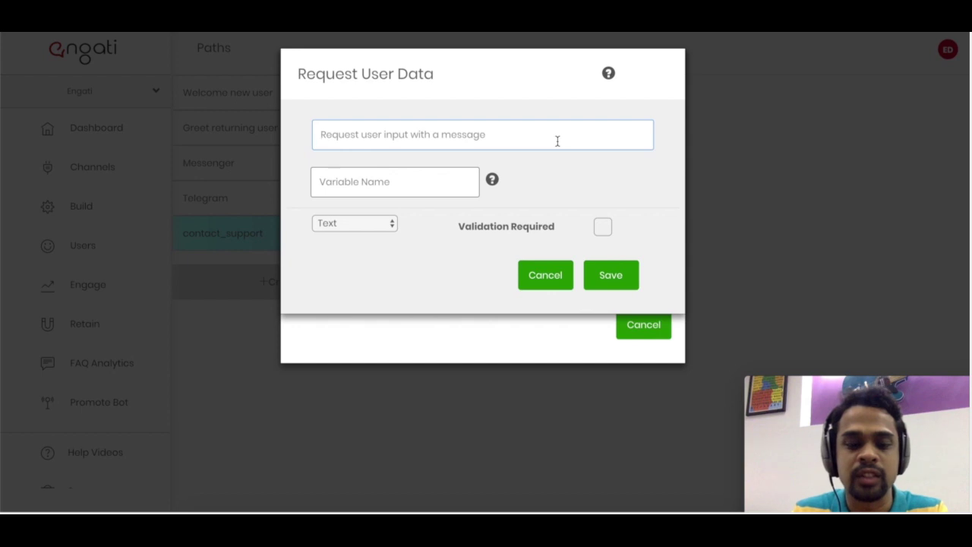
type("Please help us with your email address")
key("Tab")
type("email_add")
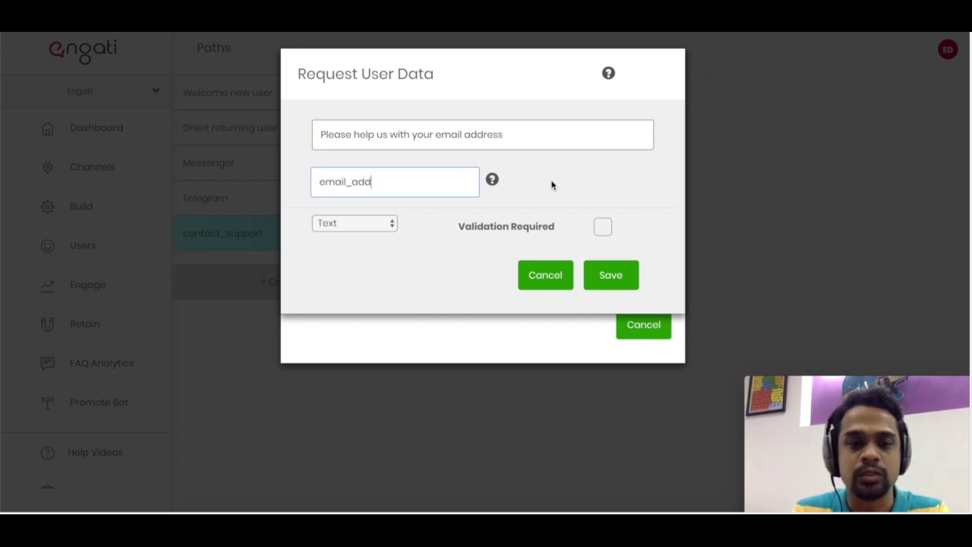
left_click(375, 225)
key("Escape")
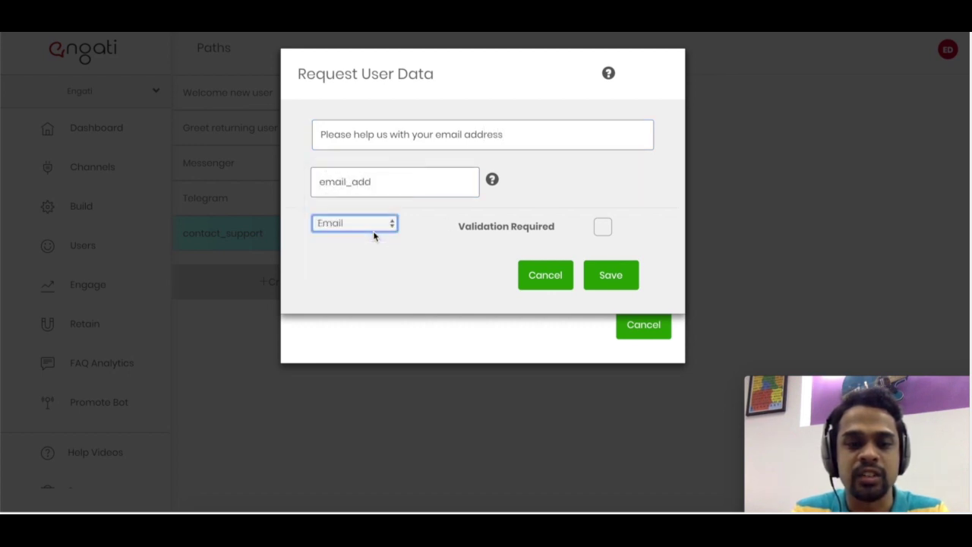
left_click(603, 227)
left_click(554, 279)
type("Please en")
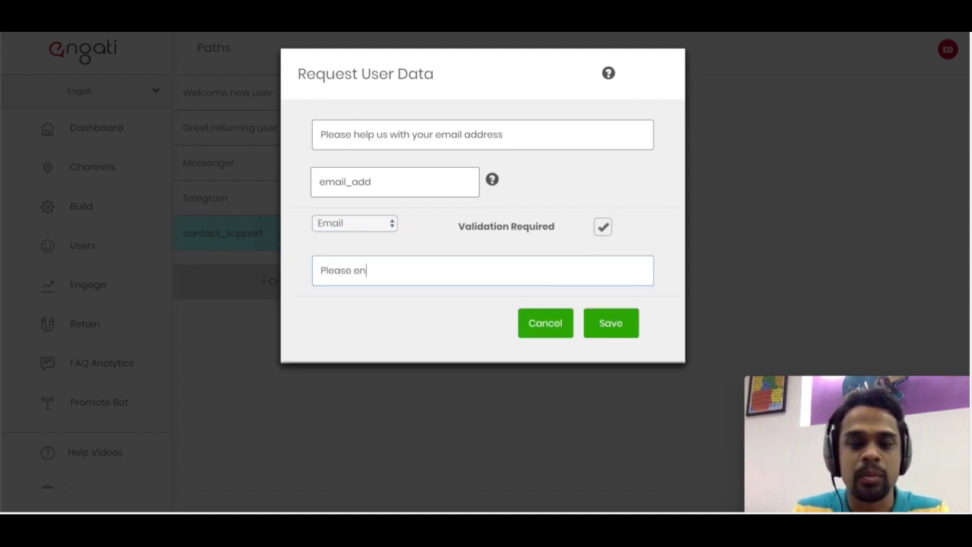
type("ter a valid email add")
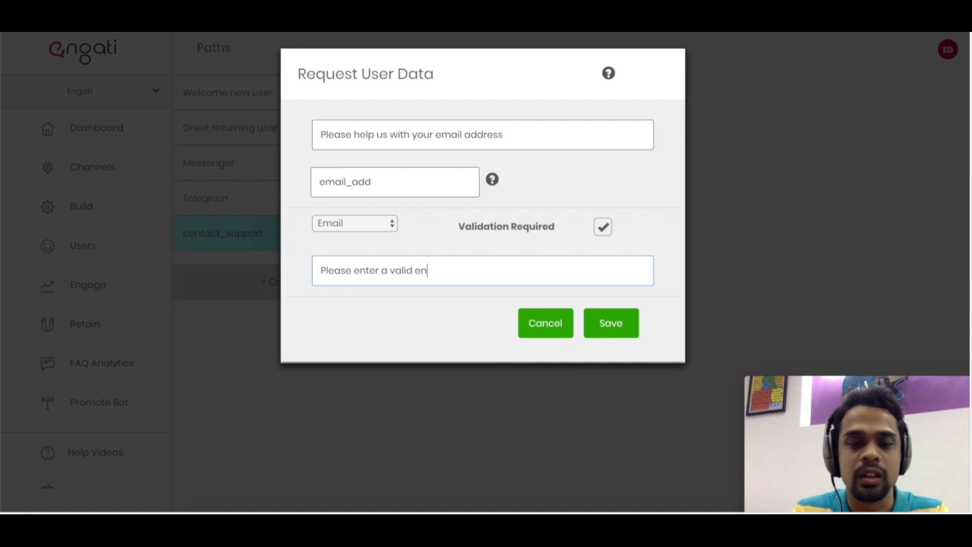
type("ress?")
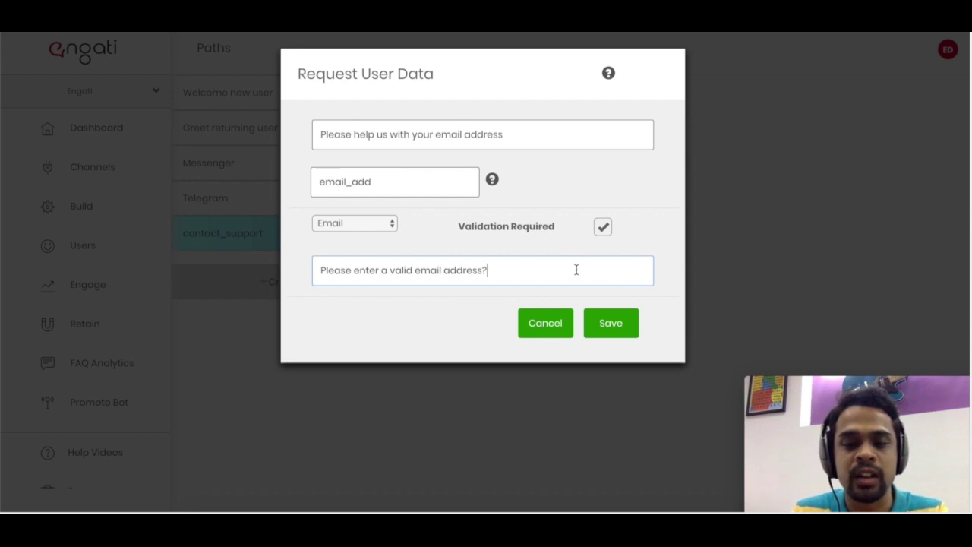
left_click(612, 324)
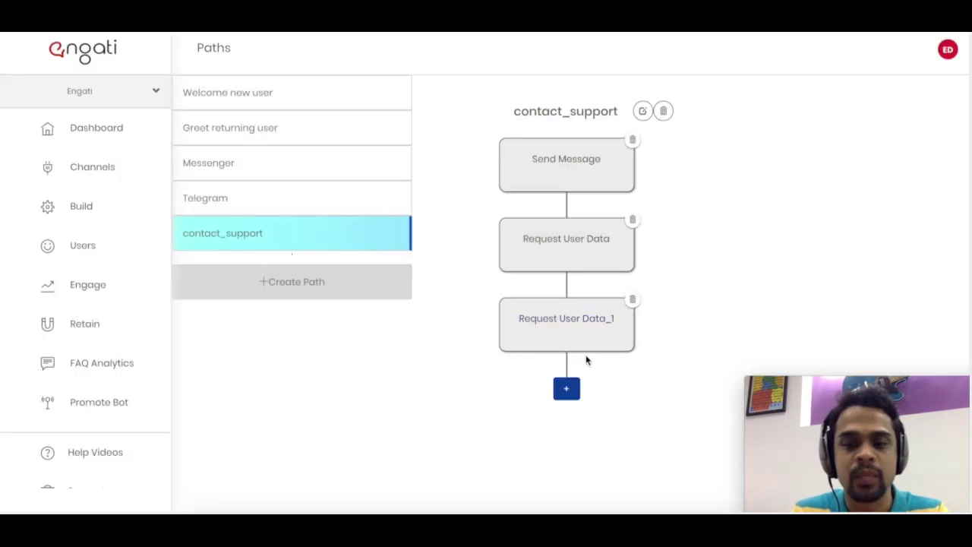
- Add a Send Email step to the support recipient with subject 'contact request - {{First Name}}'
left_click(567, 391)
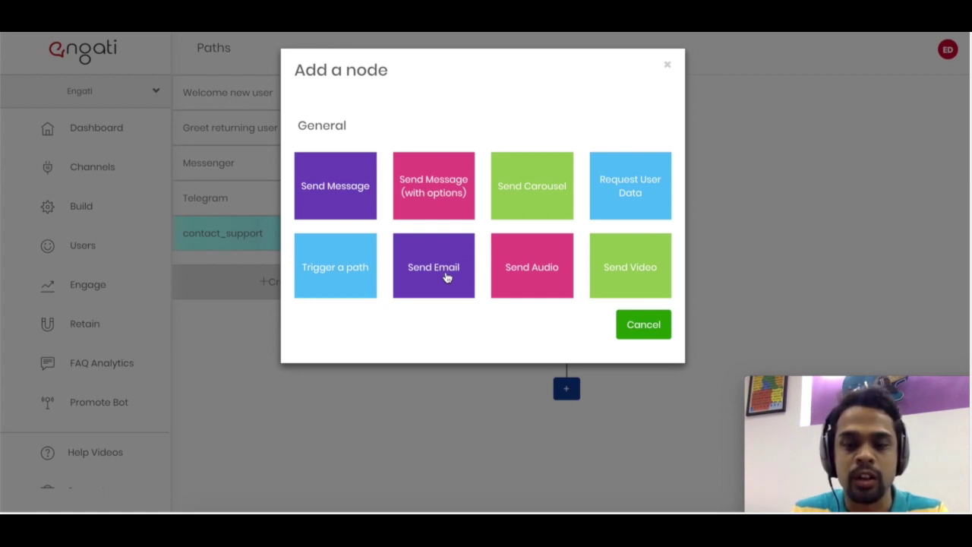
left_click(446, 278)
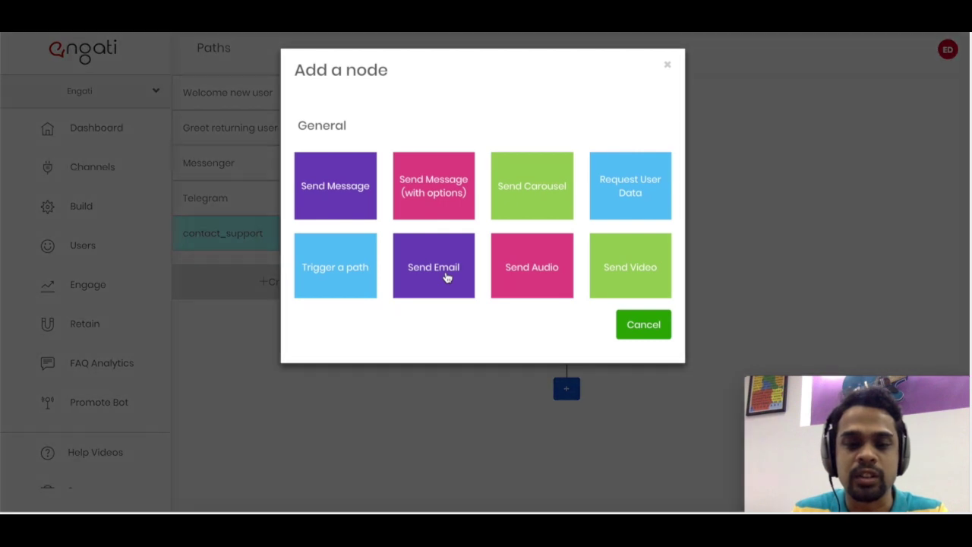
left_click(455, 141)
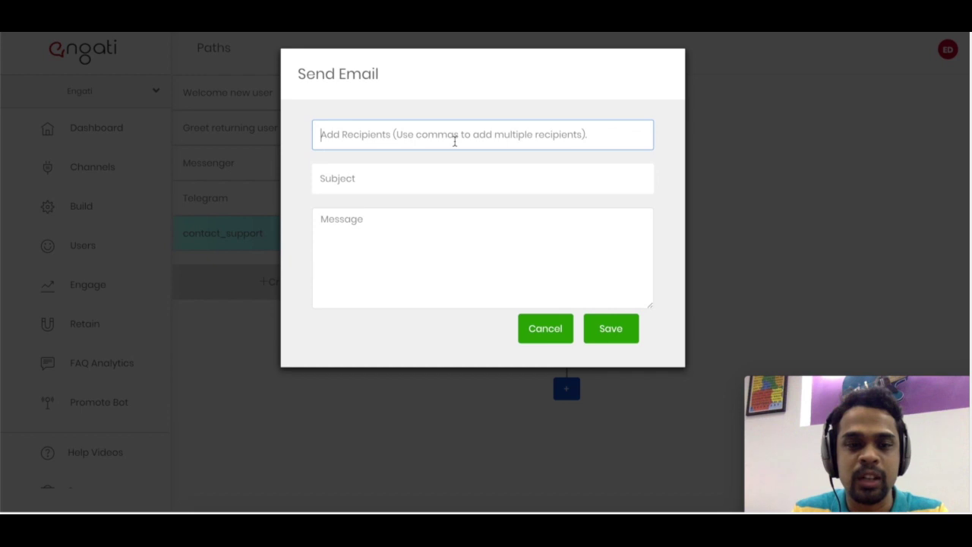
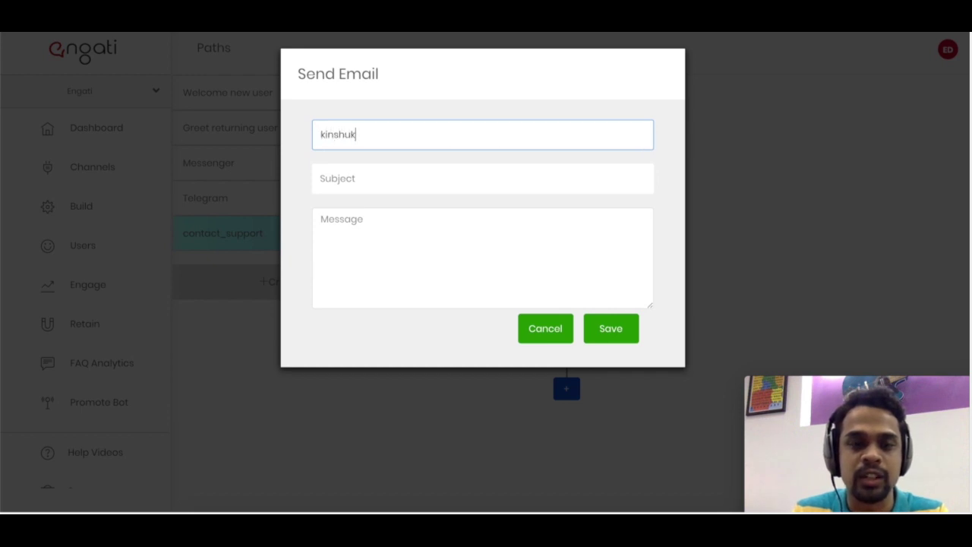
key("Tab")
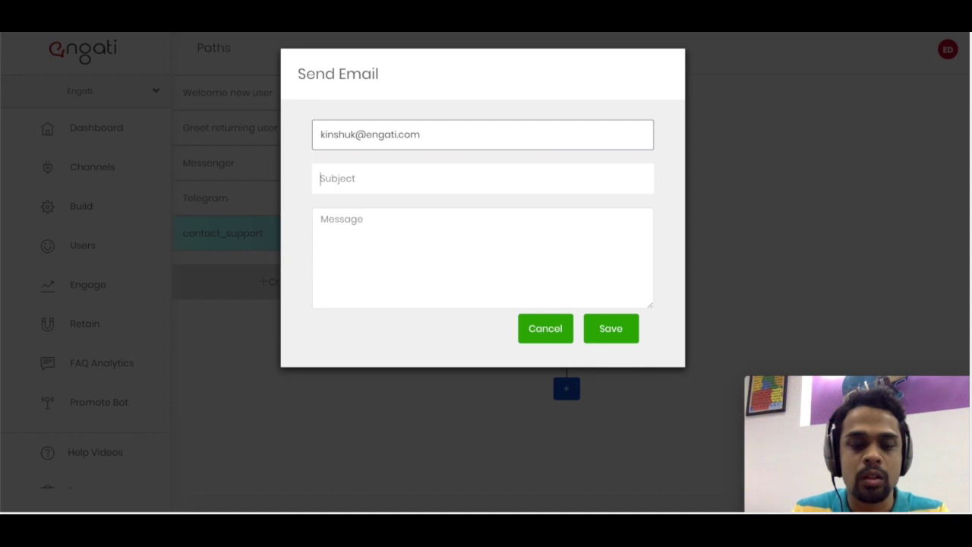
type("contact request - P")
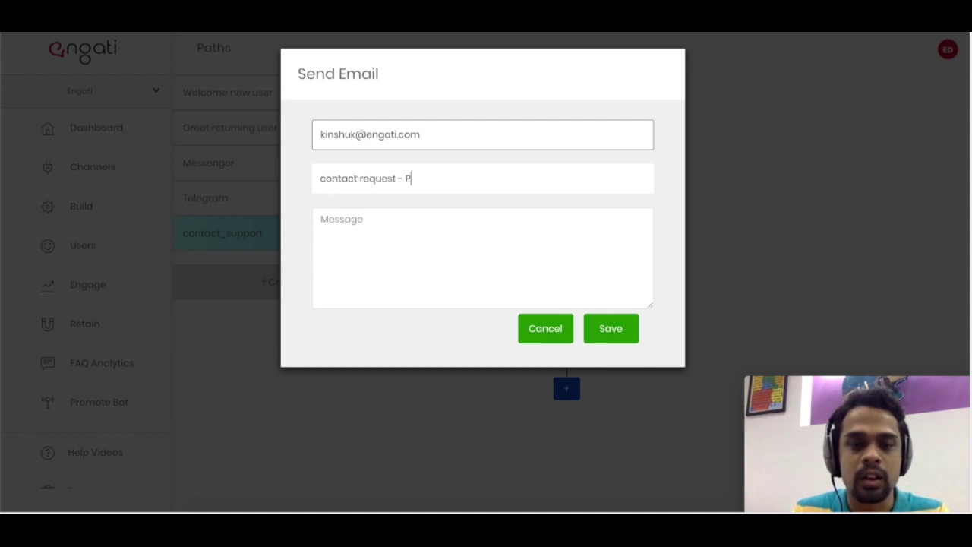
type("{")
key("Down")
key("Down")
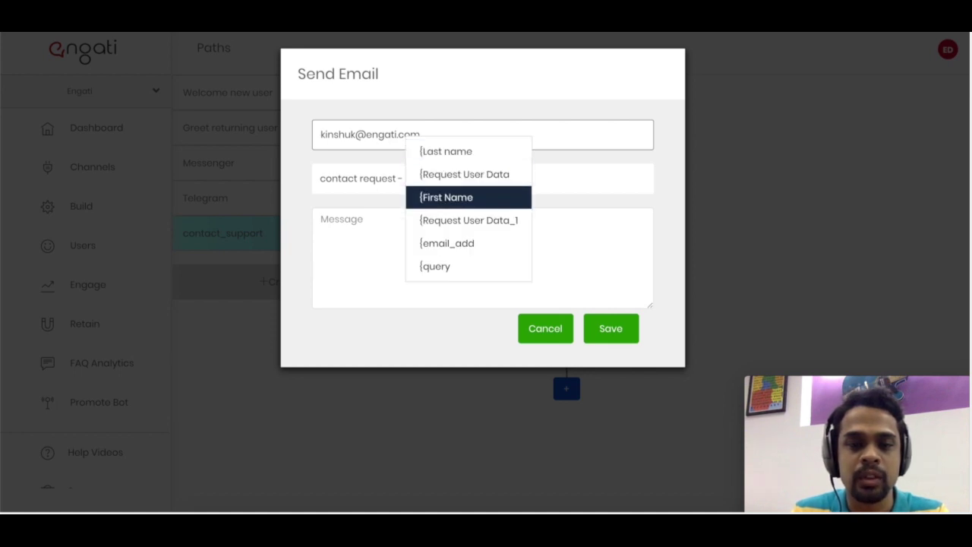
key("Return")
- Fill the email body with the {{query}} and {{email_add}} variables and save the step
left_click(320, 219)
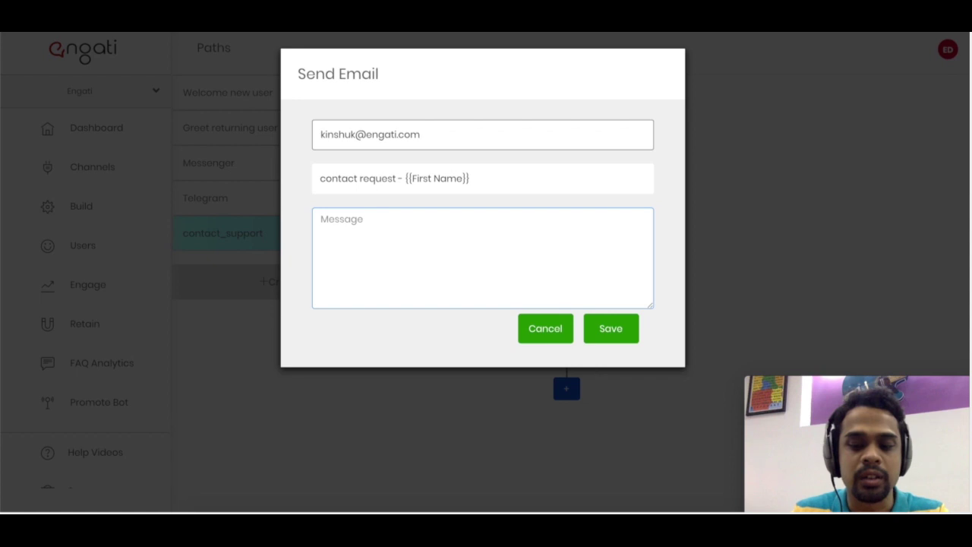
type("{")
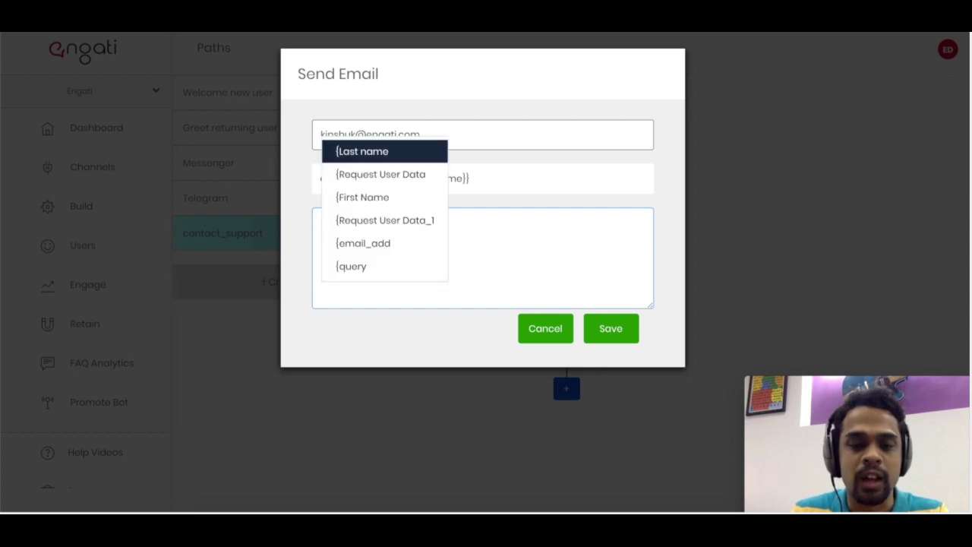
key("Down")
key("Down")
key("Down")
key("Down")
key("Down")
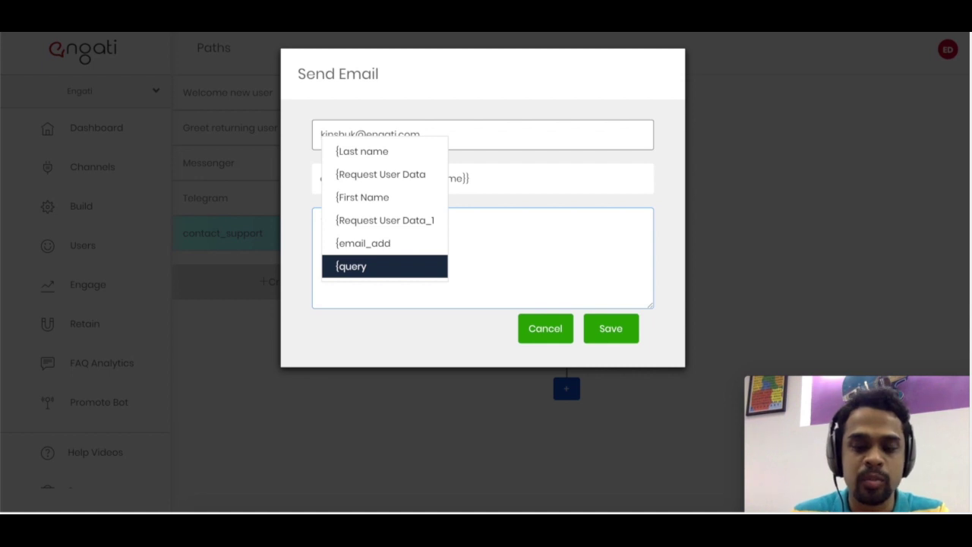
key("Return")
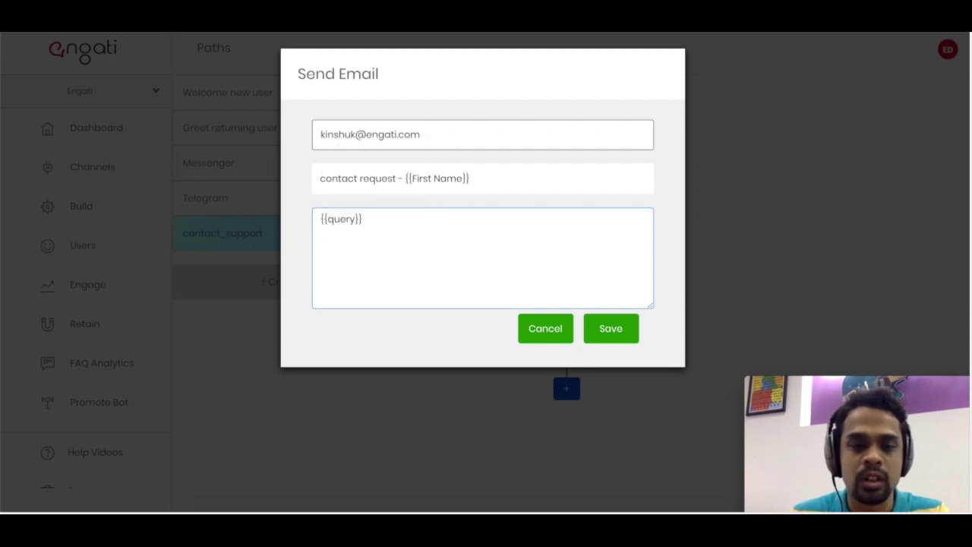
type("{")
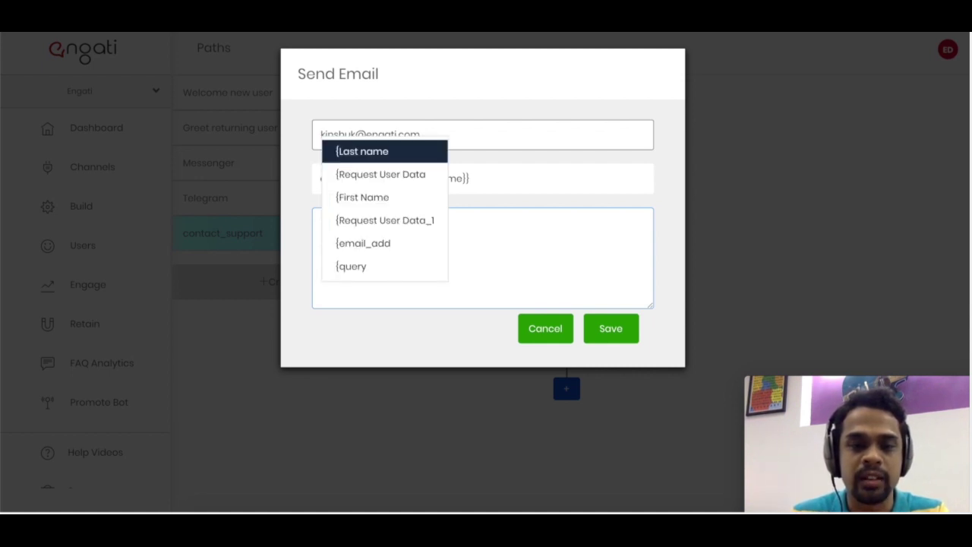
key("Down")
key("Down")
key("Down")
key("Down")
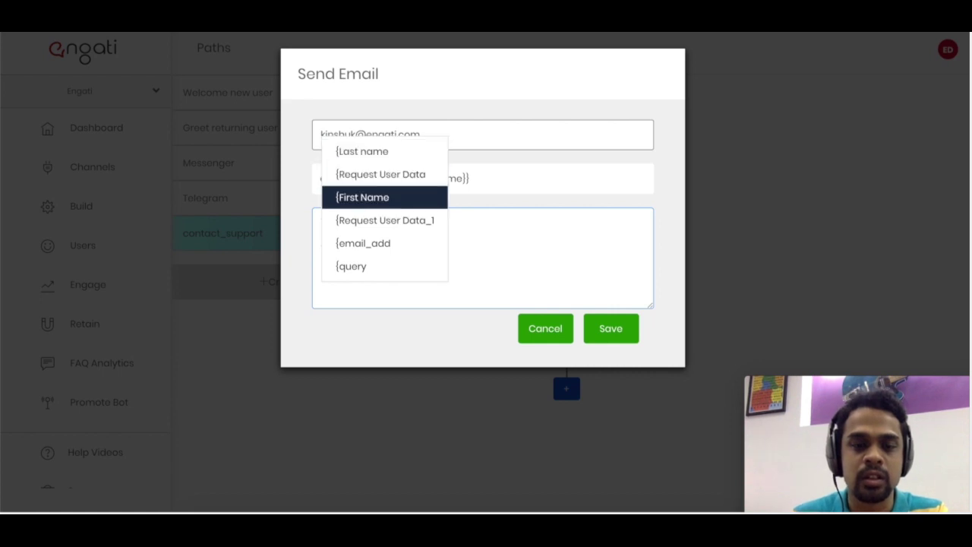
key("Return")
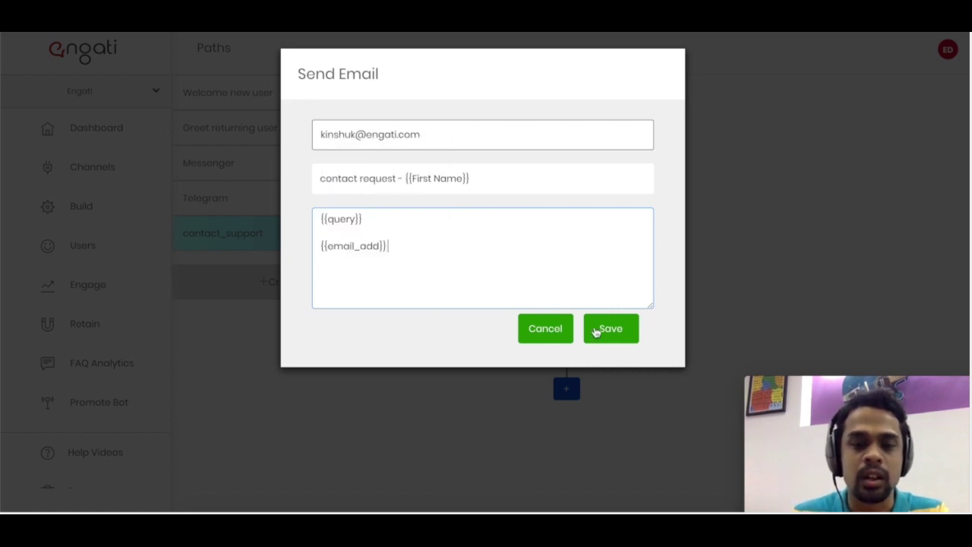
left_click(605, 333)
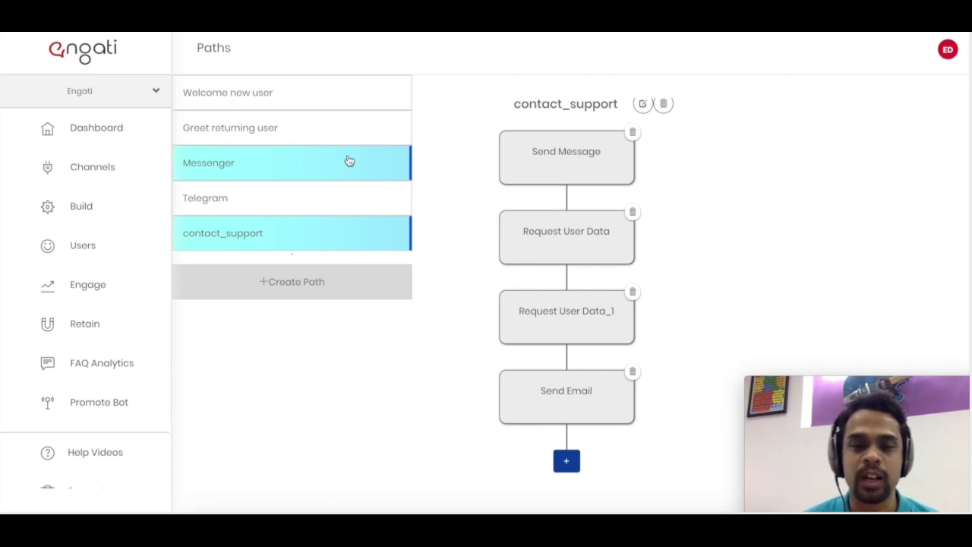
- Start a new FAQ on the Build > FAQ page with Path as its response type
left_click(80, 211)
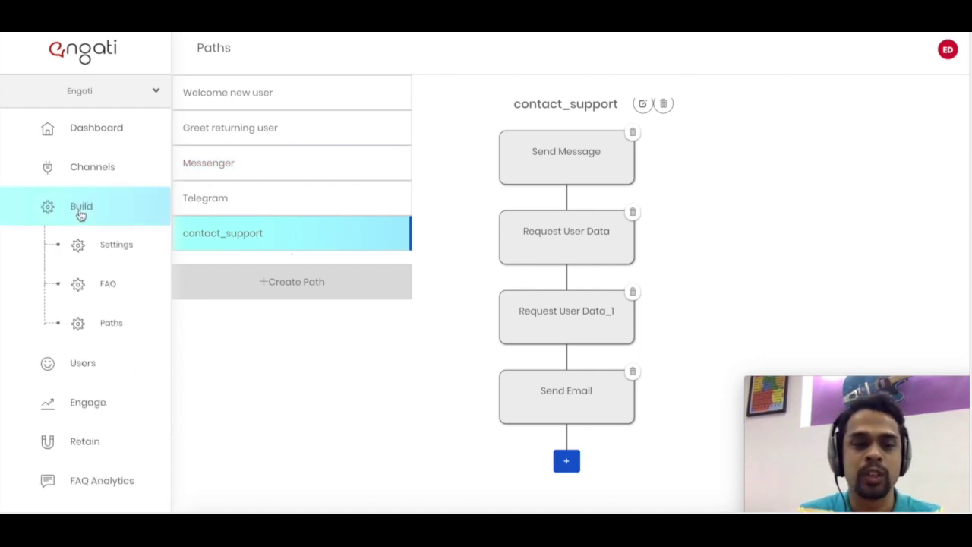
left_click(107, 281)
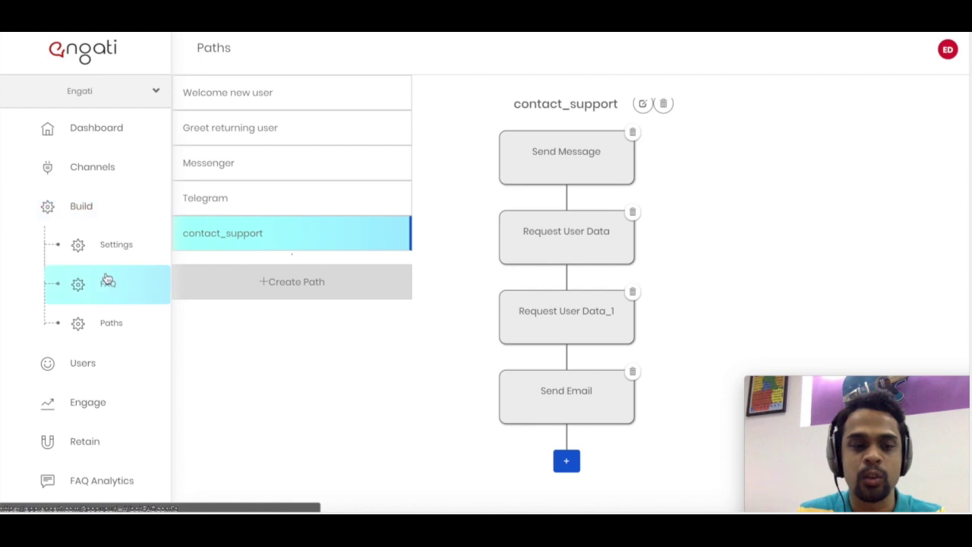
left_click(514, 216)
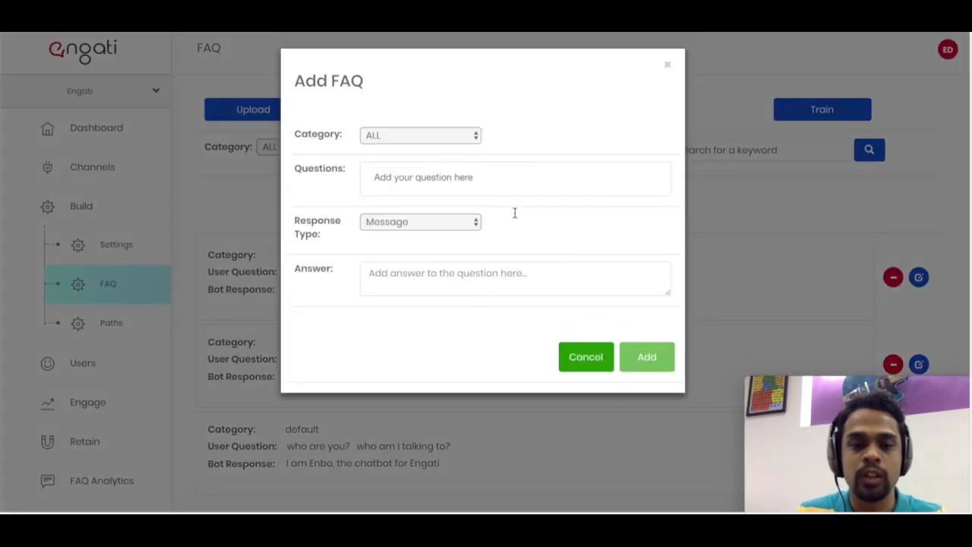
left_click(427, 222)
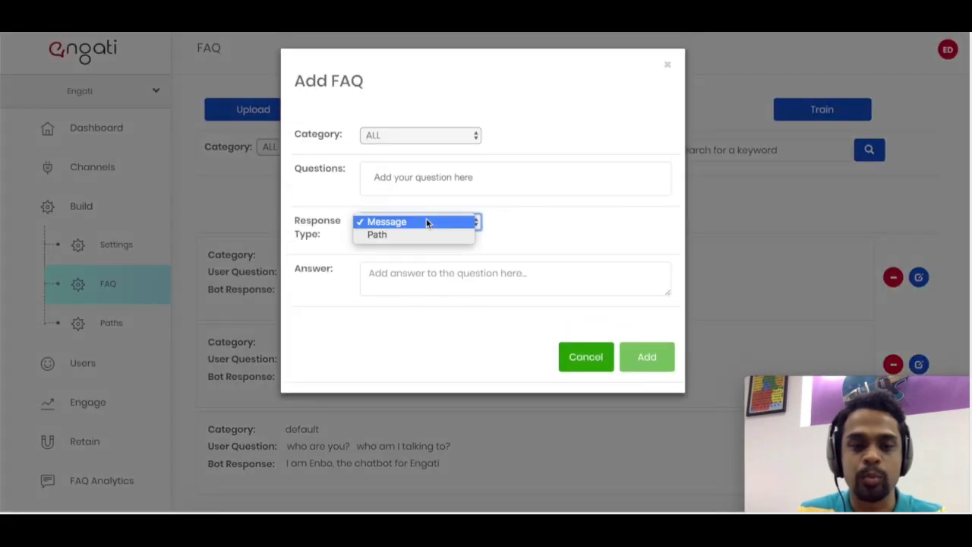
left_click(417, 221)
- Add the FAQ questions 'i want to talk a human', 'talk to support' and 'talk to a real person'
left_click(412, 187)
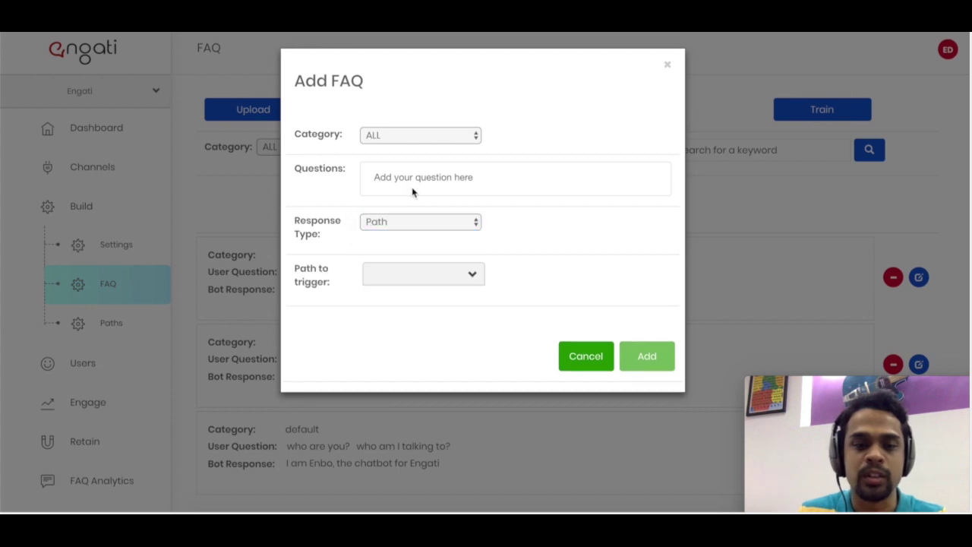
type("i want to talk a humna")
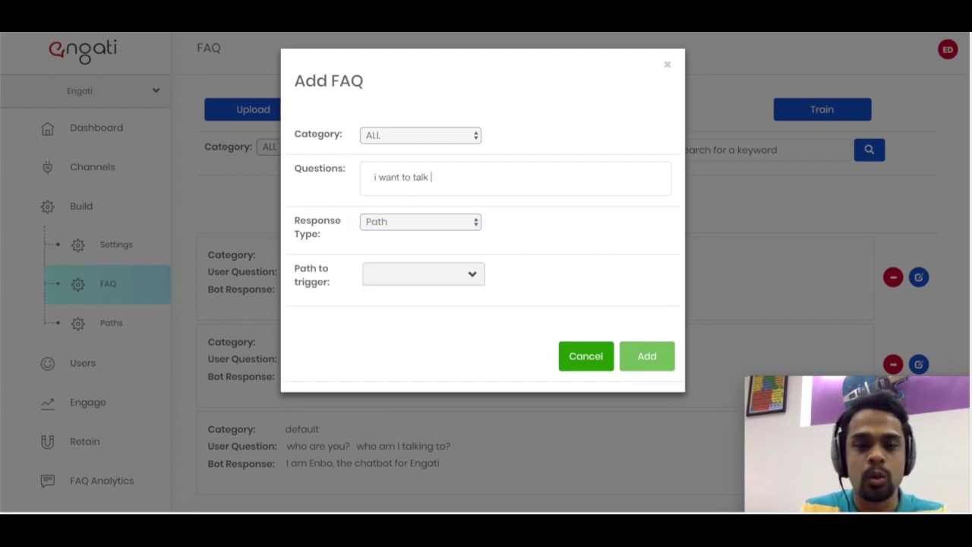
key("BackSpace")
key("BackSpace")
type("an")
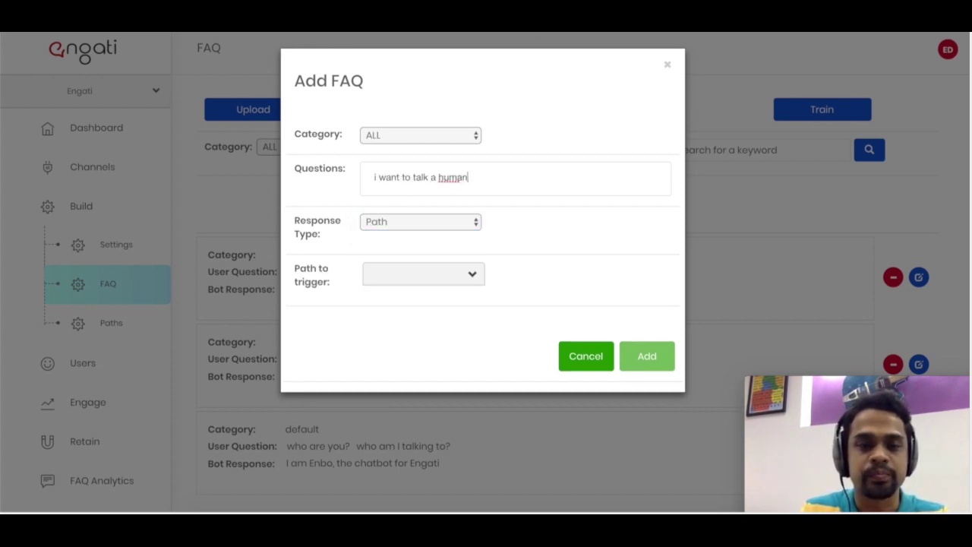
key("Return")
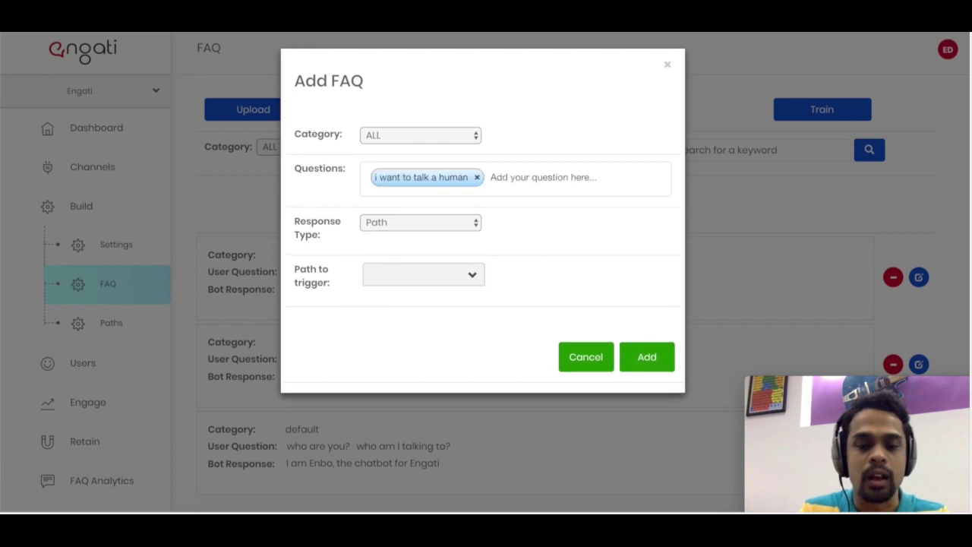
type("talk to support")
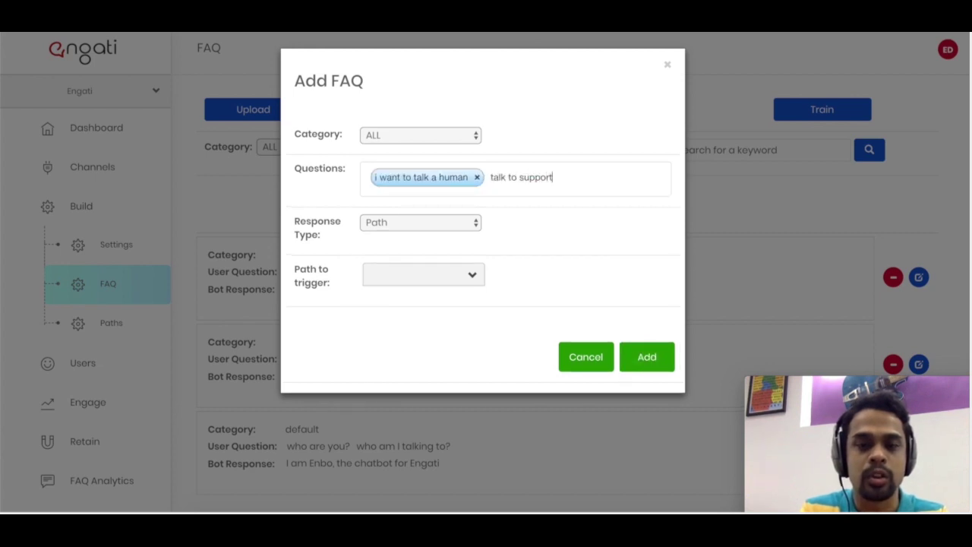
key("Return")
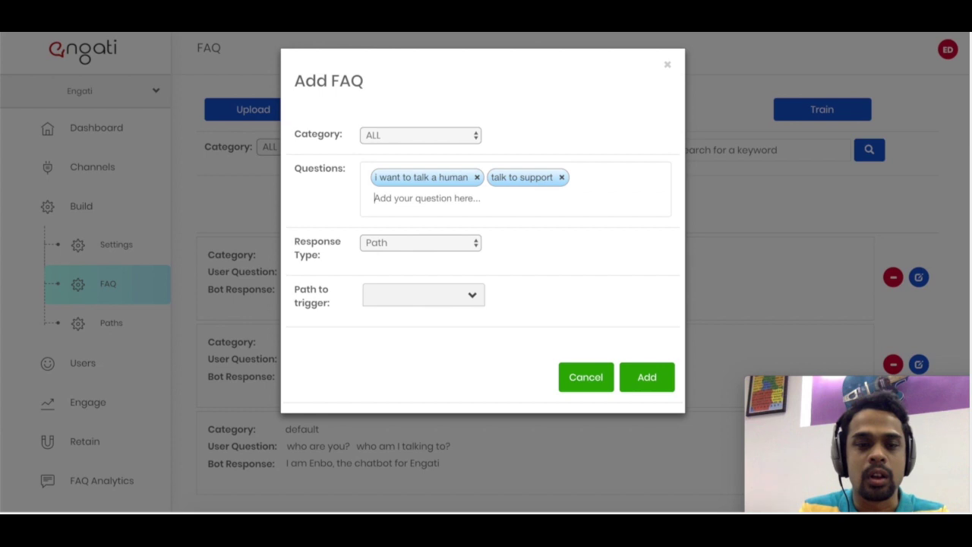
type("k to ")
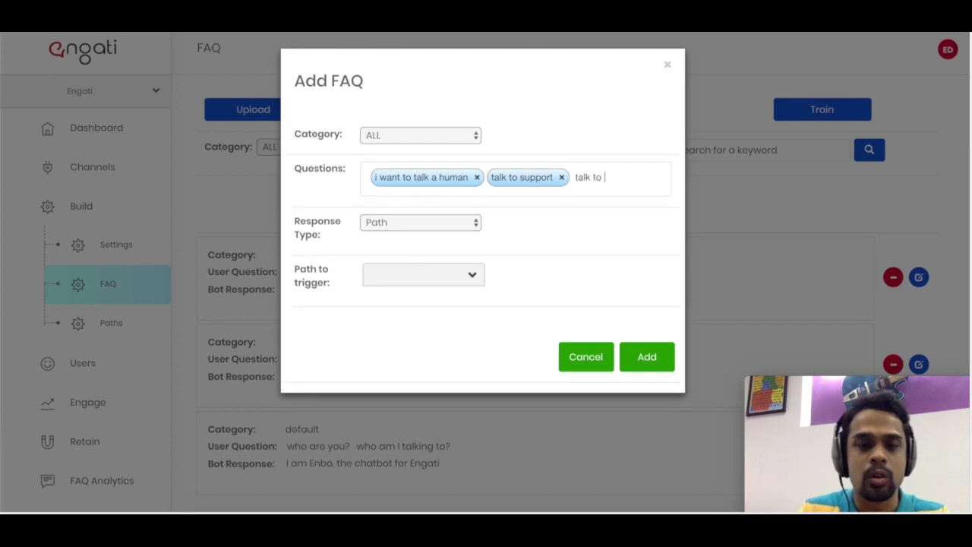
type("a real person")
key("Return")
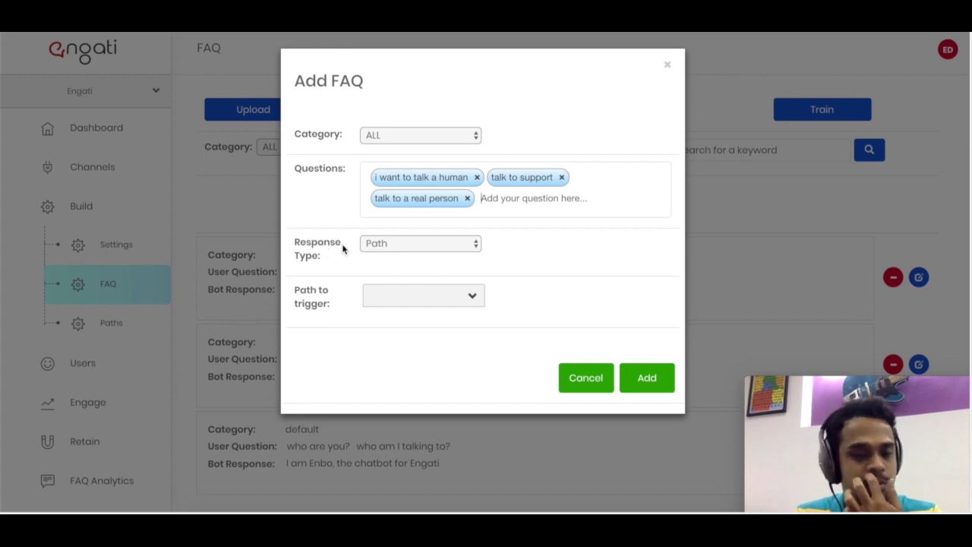
- Choose contact_support as the path to trigger, add the FAQ, and switch to Messenger
left_click(375, 246)
left_click(375, 244)
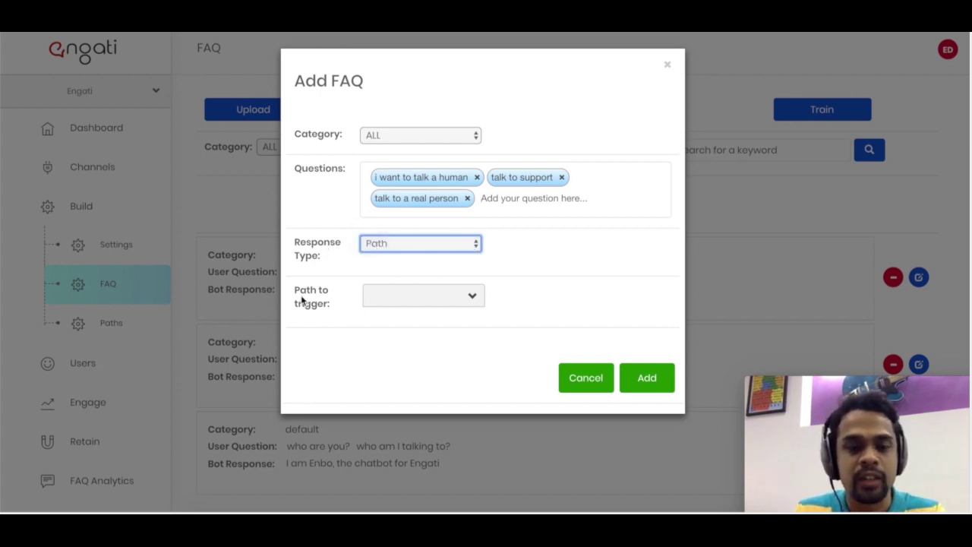
left_click(375, 300)
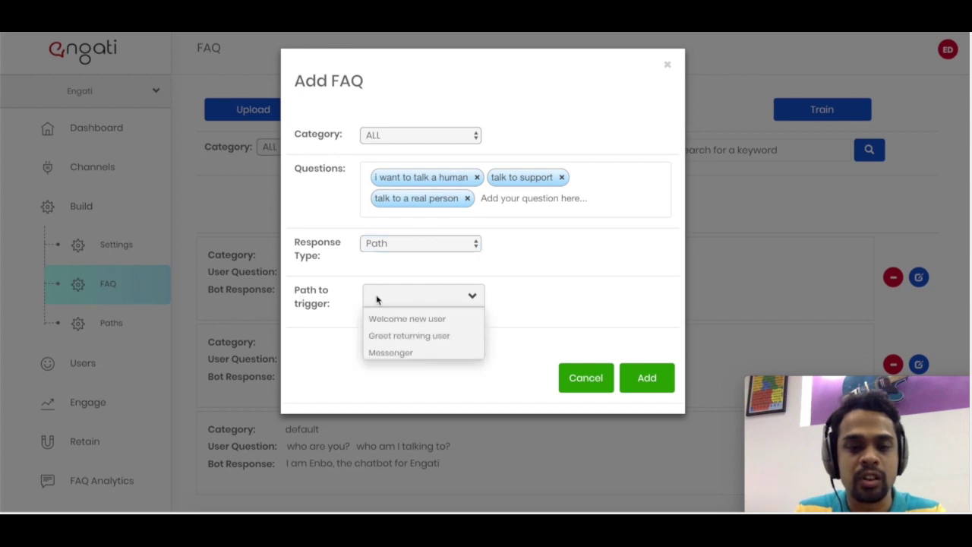
scroll(420, 336, "down", 1)
scroll(420, 336, "down", 1)
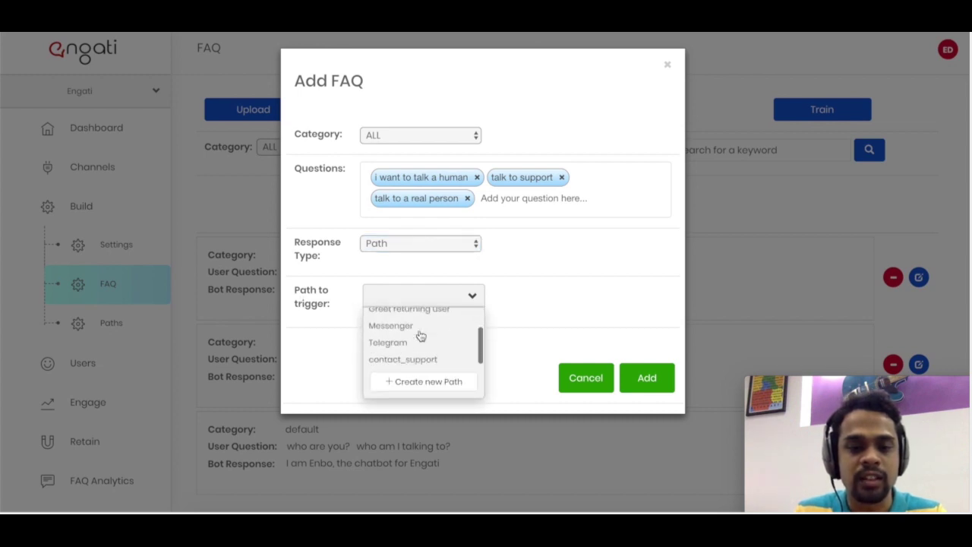
left_click(418, 360)
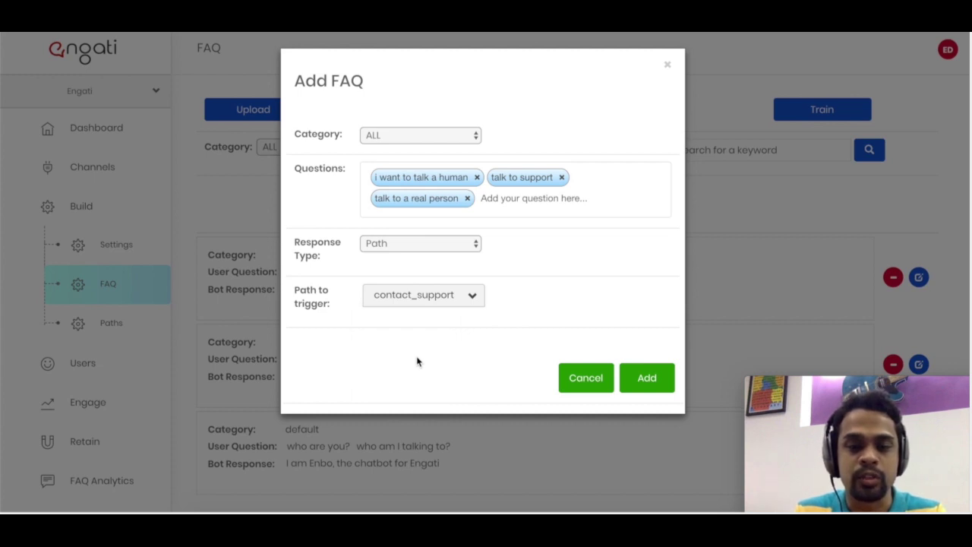
left_click(659, 380)
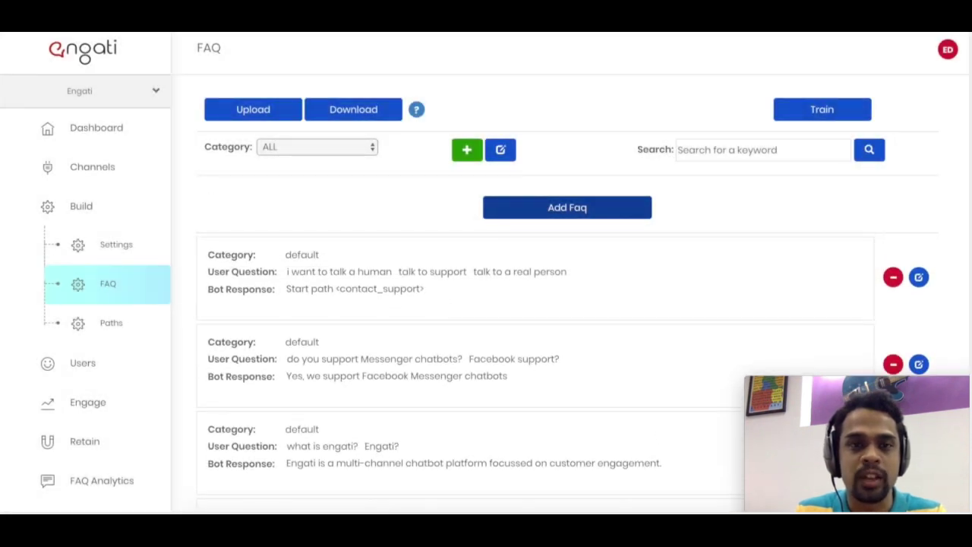
key("super+Tab")
- Send 'i want to talk a human' to the bot and check its apology reply
left_click(299, 494)
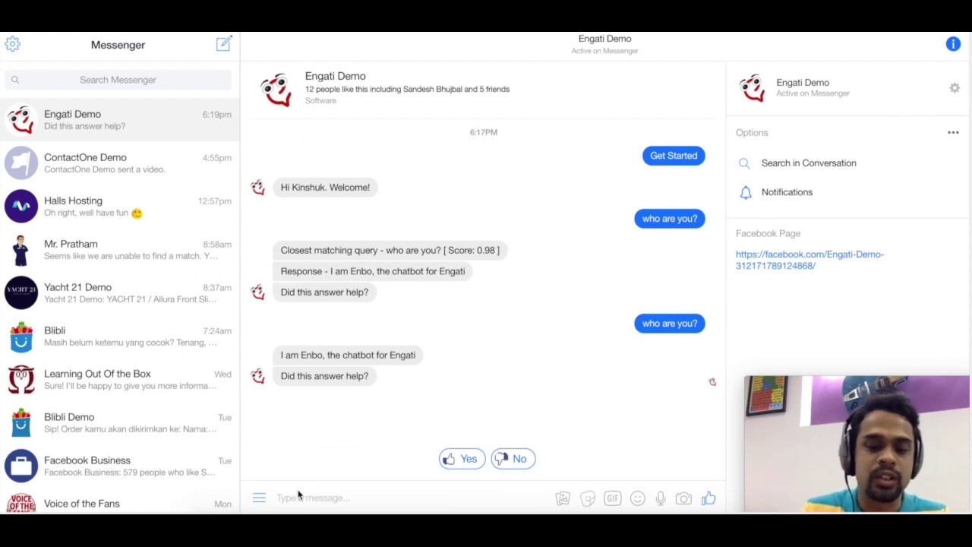
type("i wan")
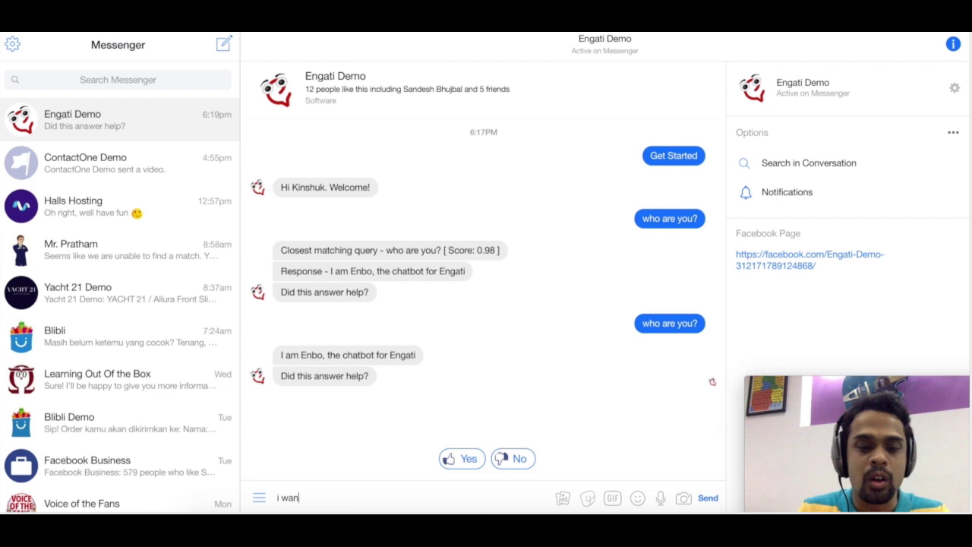
type("t to talk ape")
key("BackSpace")
type("ro")
key("BackSpace")
key("BackSpace")
key("BackSpace")
type("human")
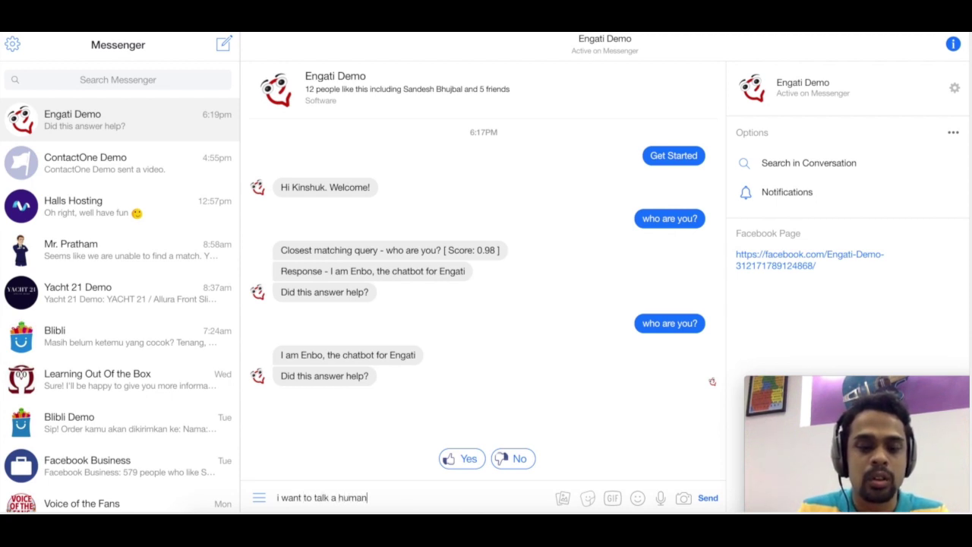
key("Return")
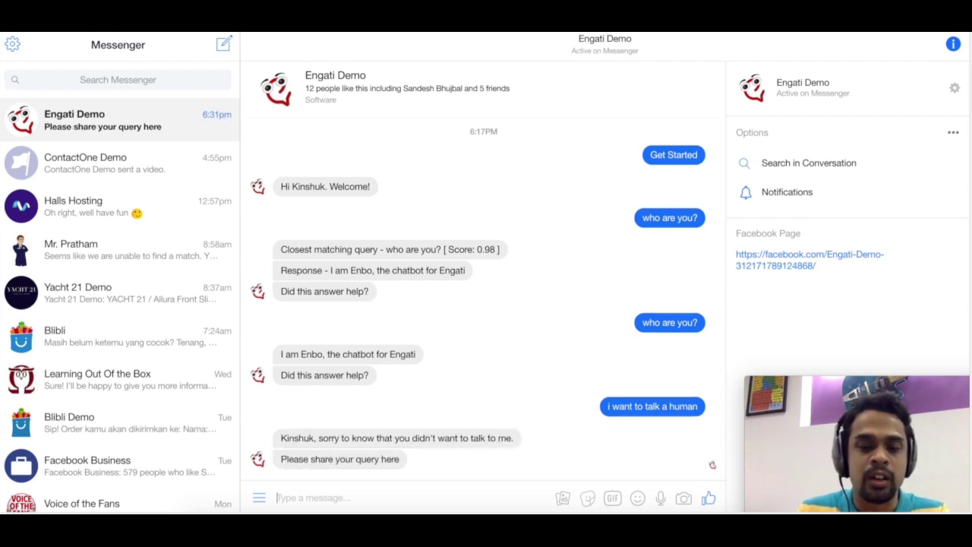
triple_click(301, 437)
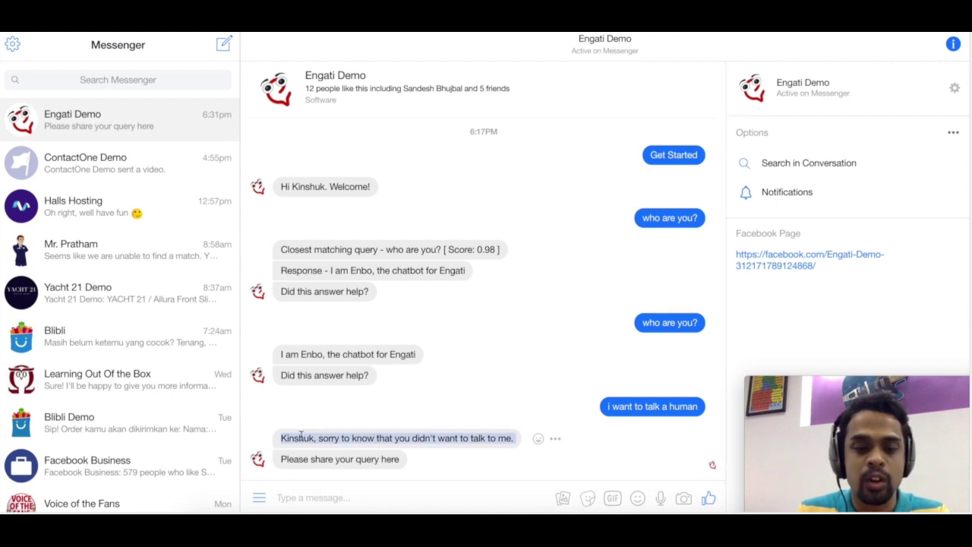
left_click(403, 418)
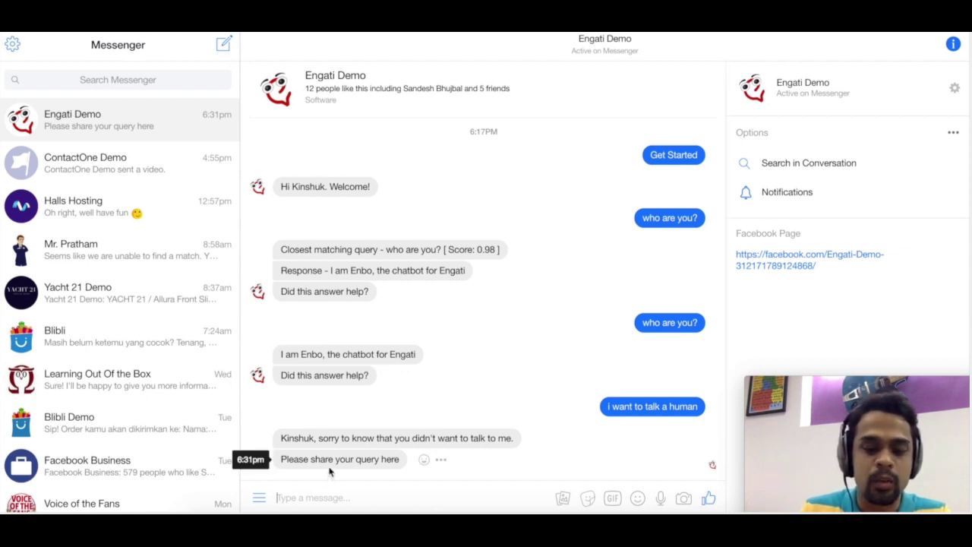
- Answer with the query 'I want to know more about Engati' and then the user's email address
type("I want to know")
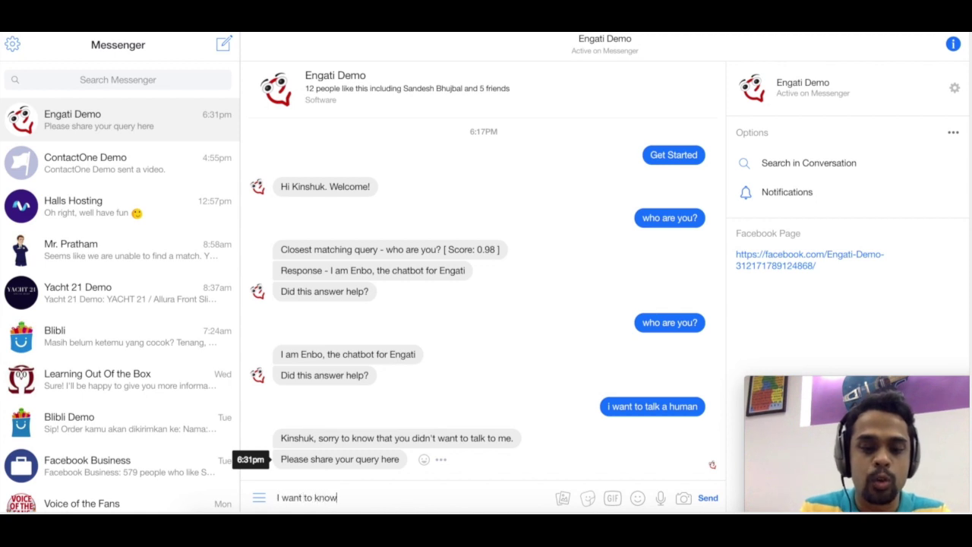
type(" more about Engati")
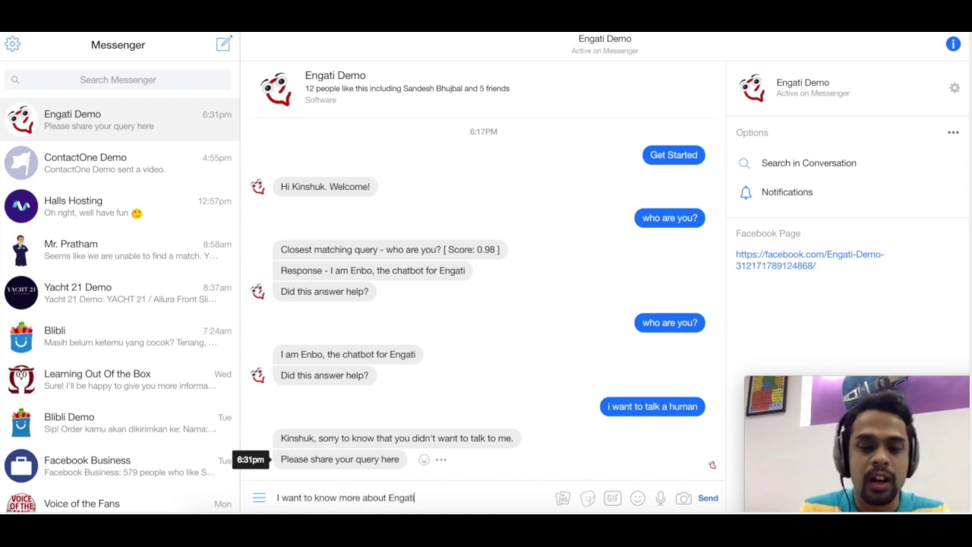
key("Return")
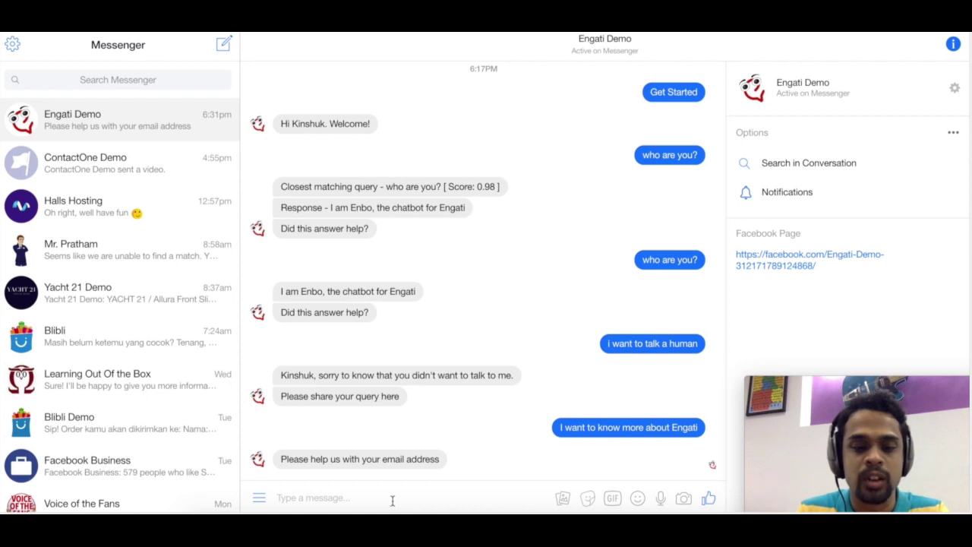
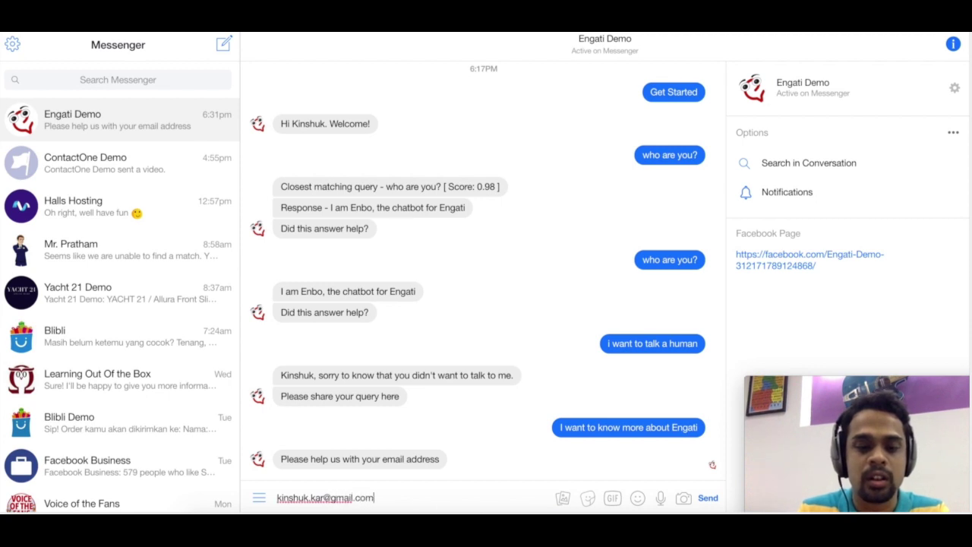
key("Return")
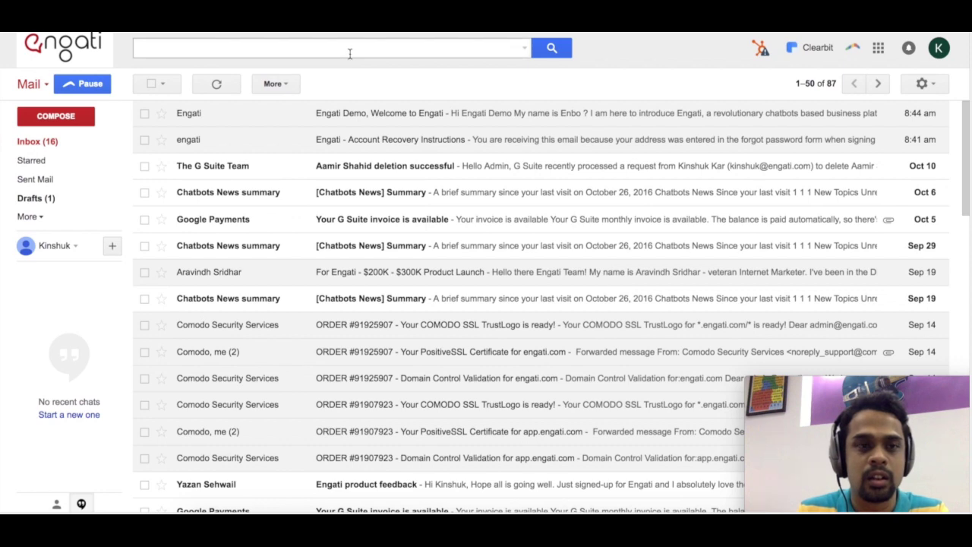
- Open the 'contact request' email and highlight its subject, the user's query and the contact address line
key("ctrl+r")
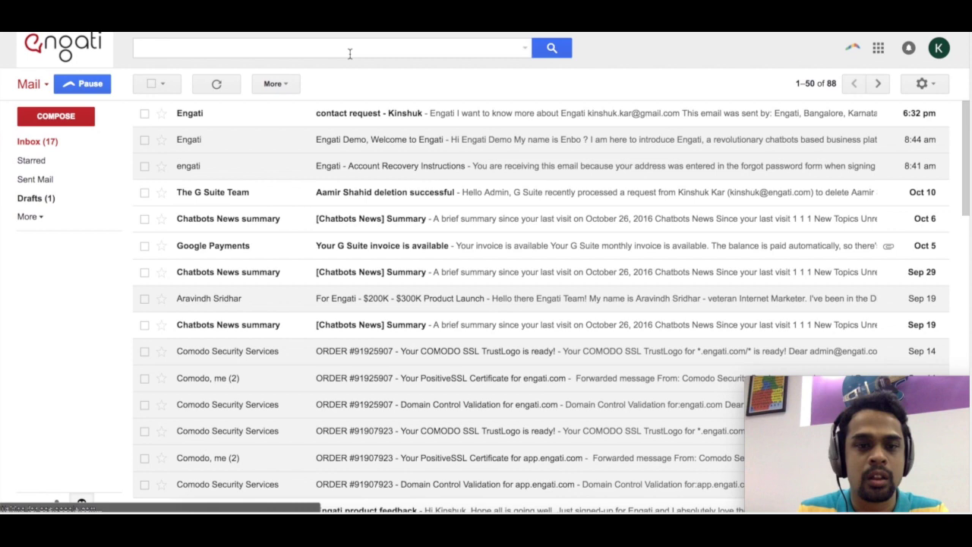
left_click(338, 120)
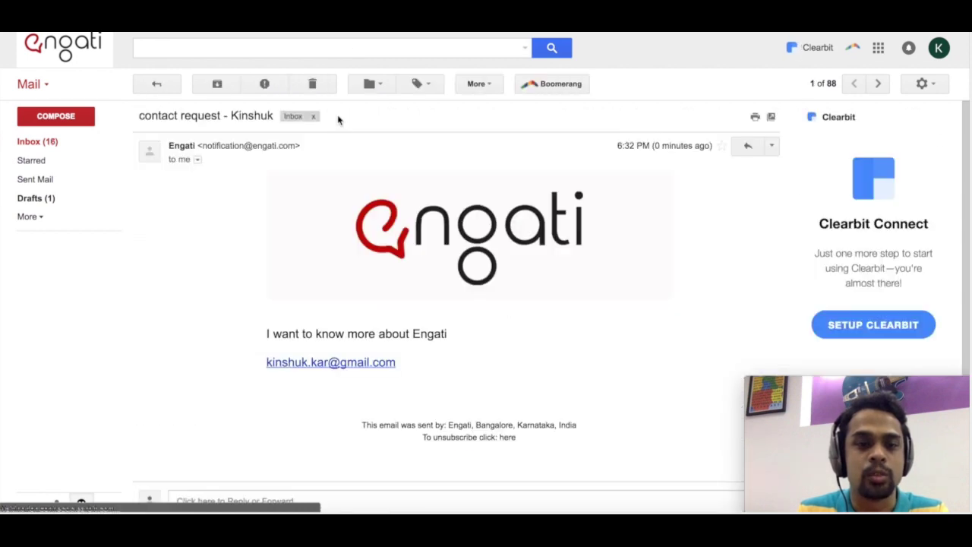
triple_click(208, 116)
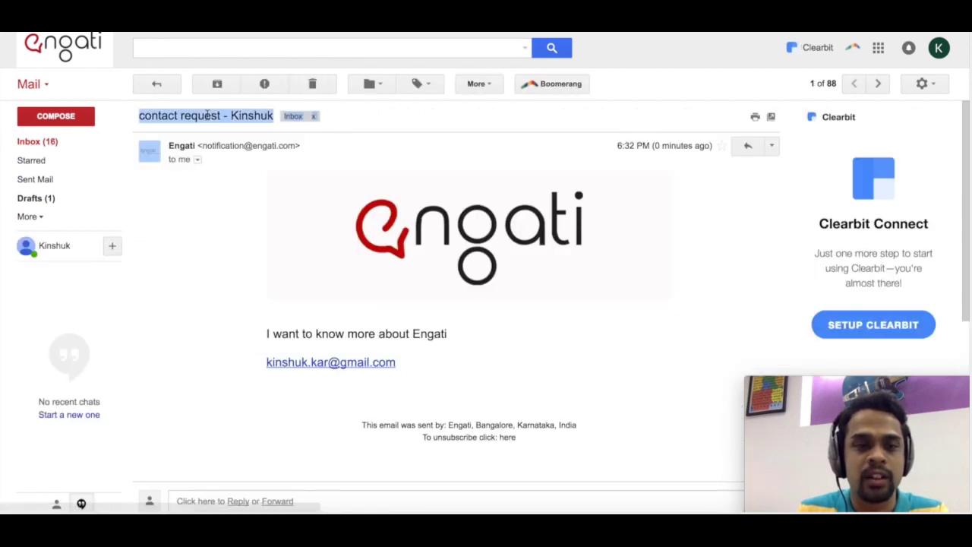
left_click(207, 115)
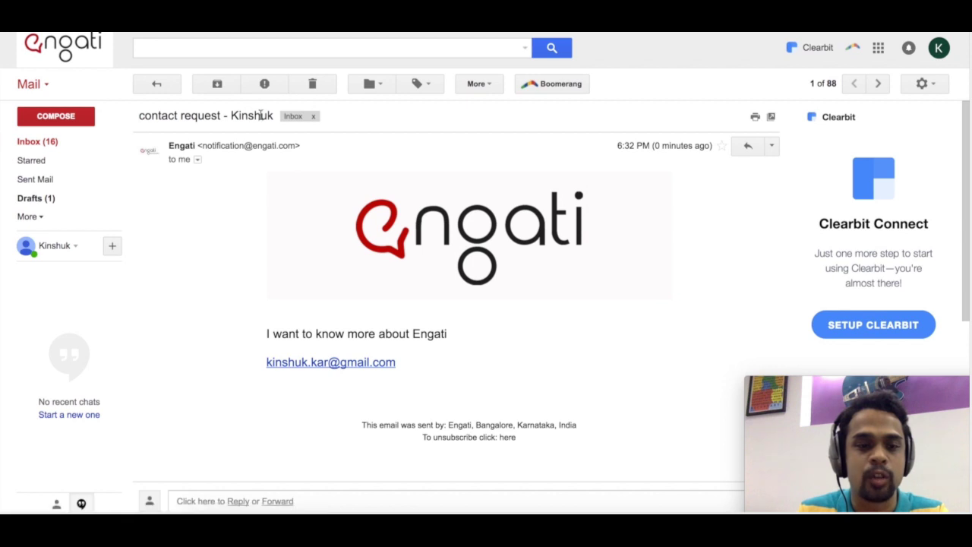
triple_click(296, 333)
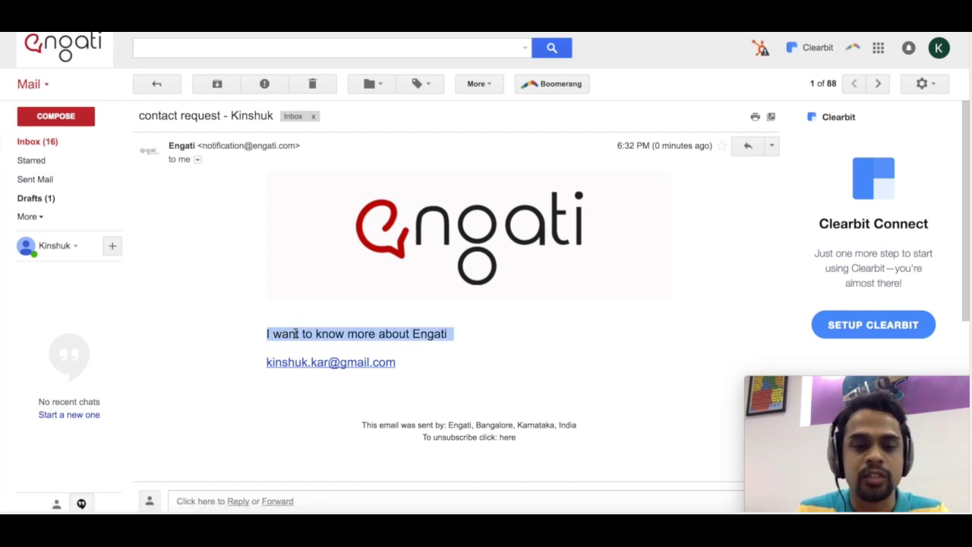
triple_click(414, 367)
left_click(414, 367)
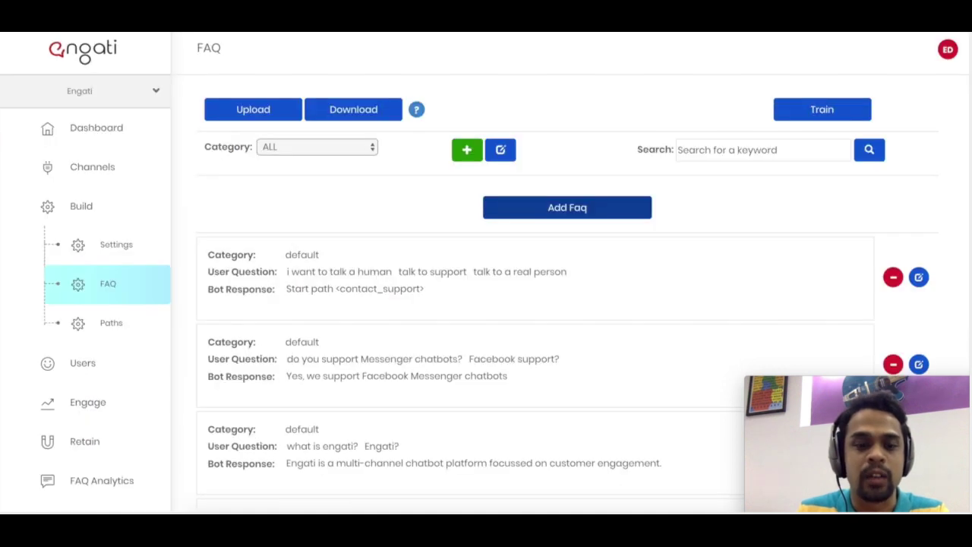
- View the contact_support path's four-step flow under Build > Paths, then go to Users
left_click(121, 324)
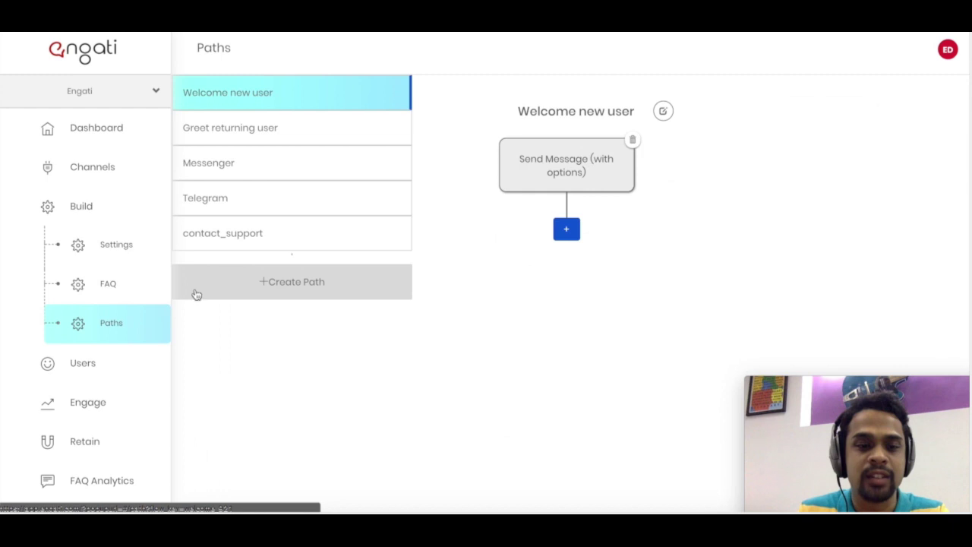
left_click(240, 242)
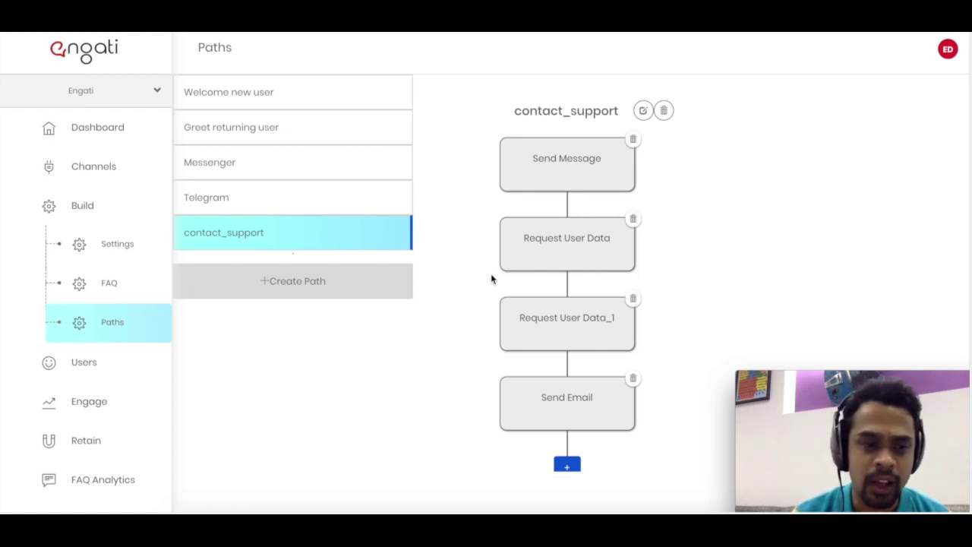
left_click(107, 373)
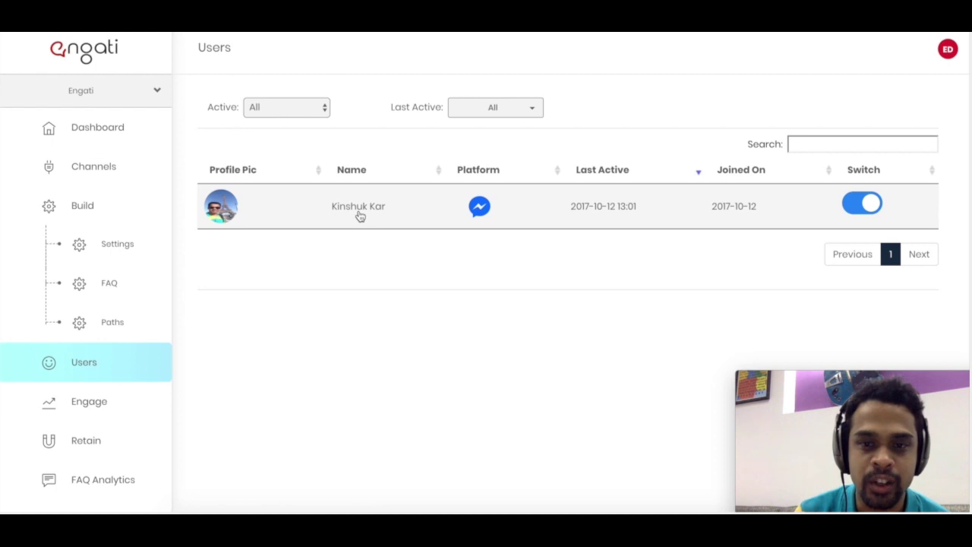
- Open the test user's profile and browse its interactions chart, conversation history and most frequent messages
left_click(360, 216)
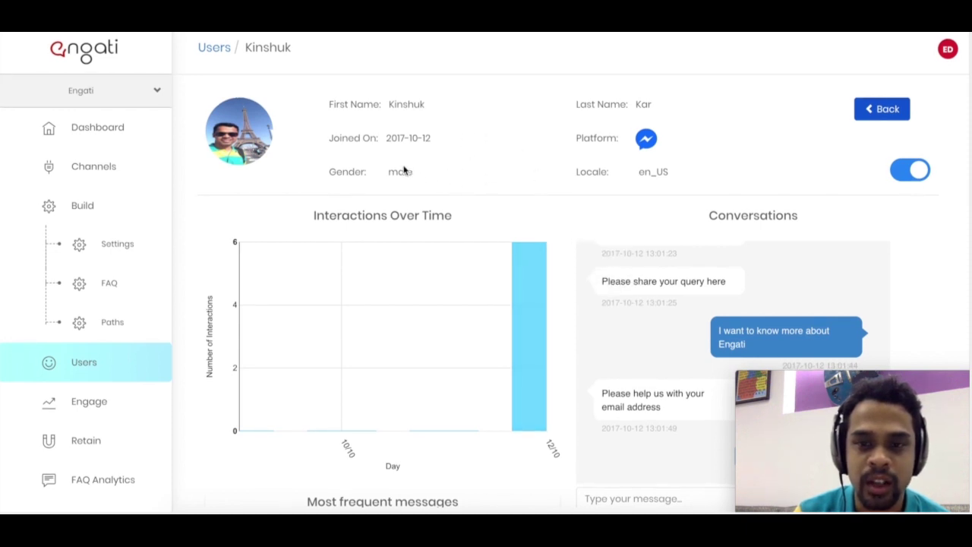
scroll(403, 171, "down", 2)
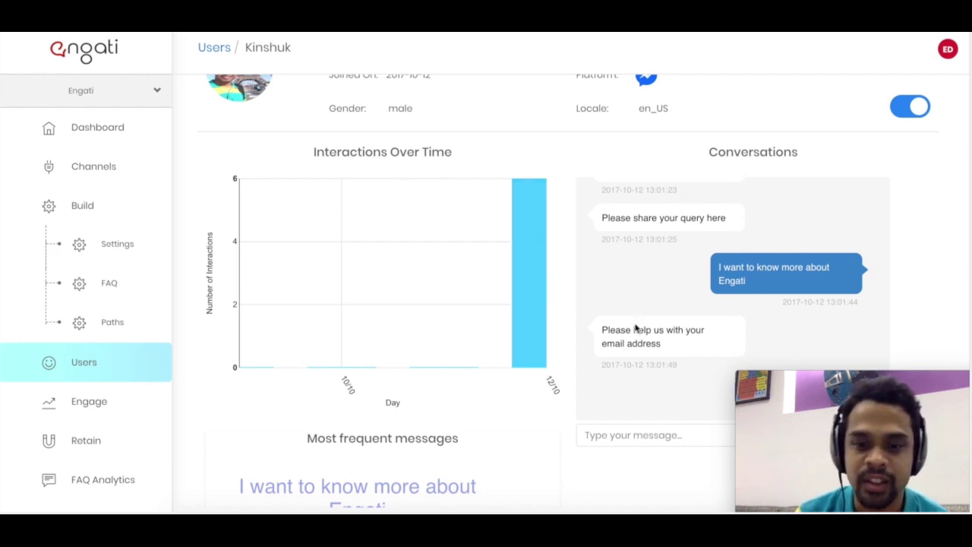
scroll(636, 326, "down", 1)
scroll(636, 326, "down", 3)
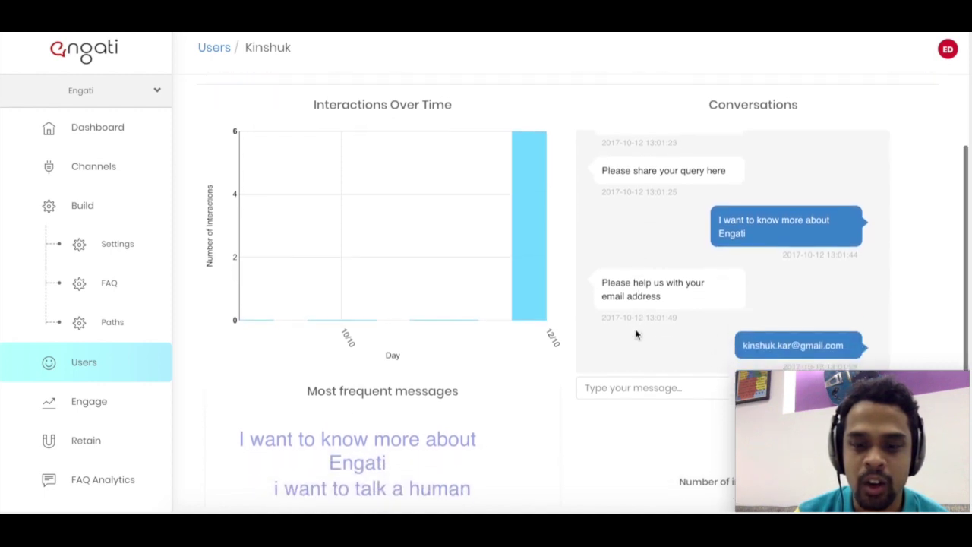
scroll(636, 334, "up", 3)
scroll(636, 334, "up", 2)
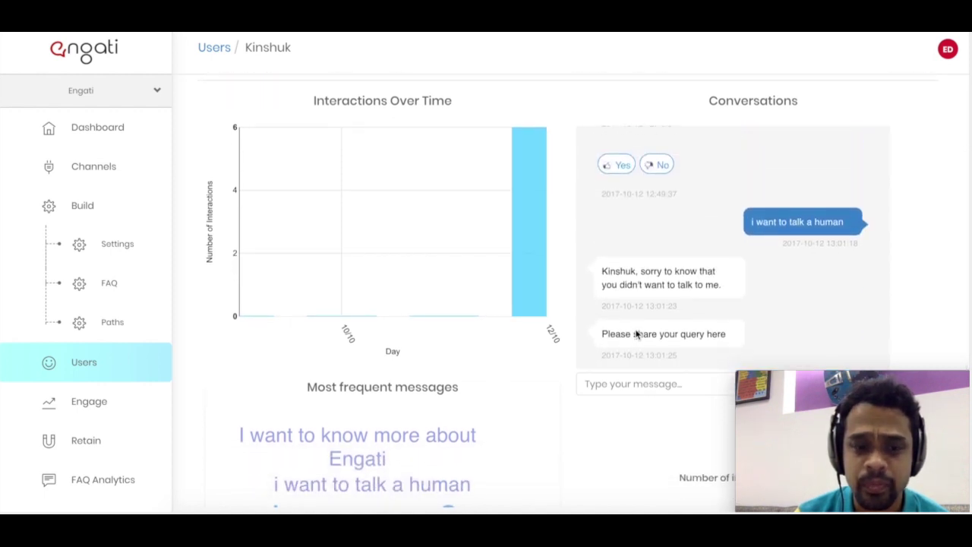
scroll(527, 421, "down", 3)
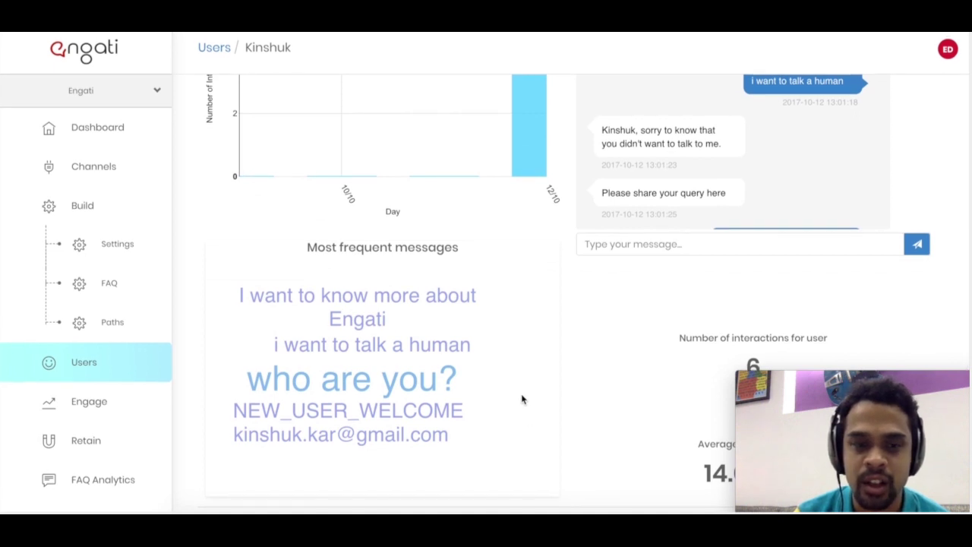
scroll(521, 398, "down", 1)
scroll(521, 396, "up", 2)
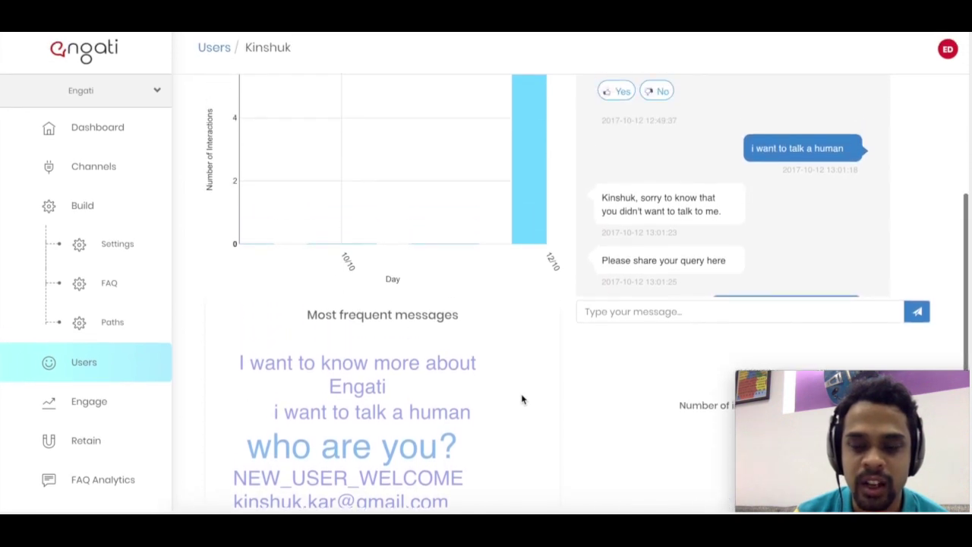
scroll(521, 398, "up", 2)
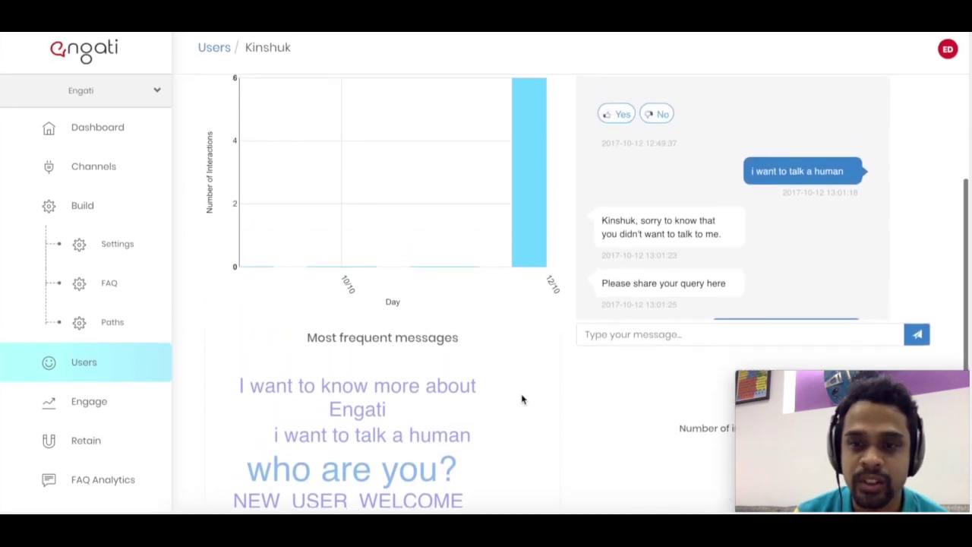
scroll(521, 396, "down", 1)
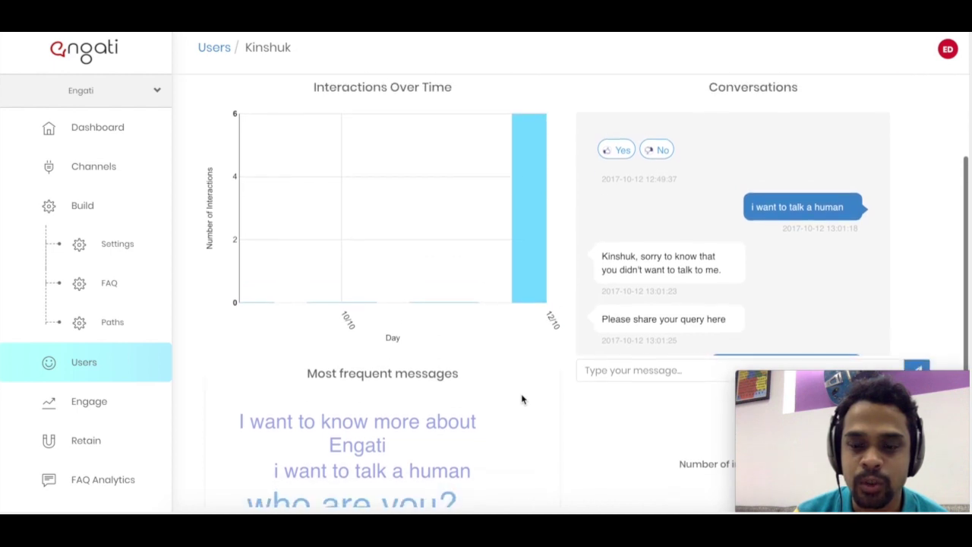
scroll(521, 398, "up", 2)
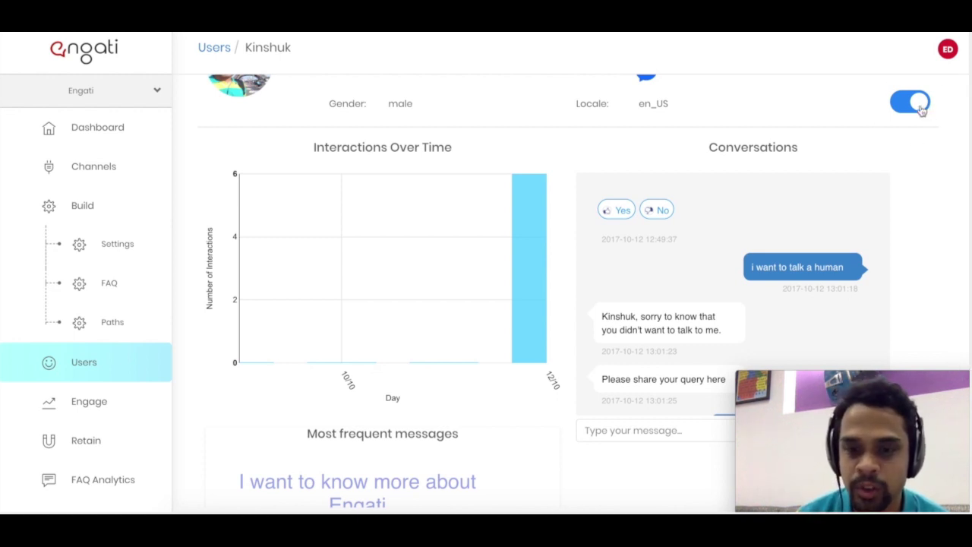
scroll(826, 214, "down", 1)
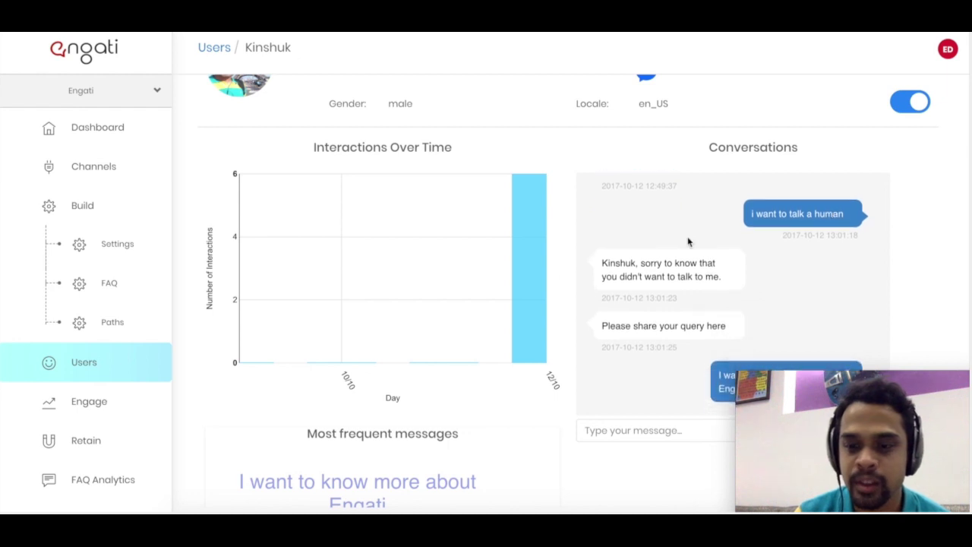
scroll(539, 278, "down", 1)
scroll(661, 281, "down", 1)
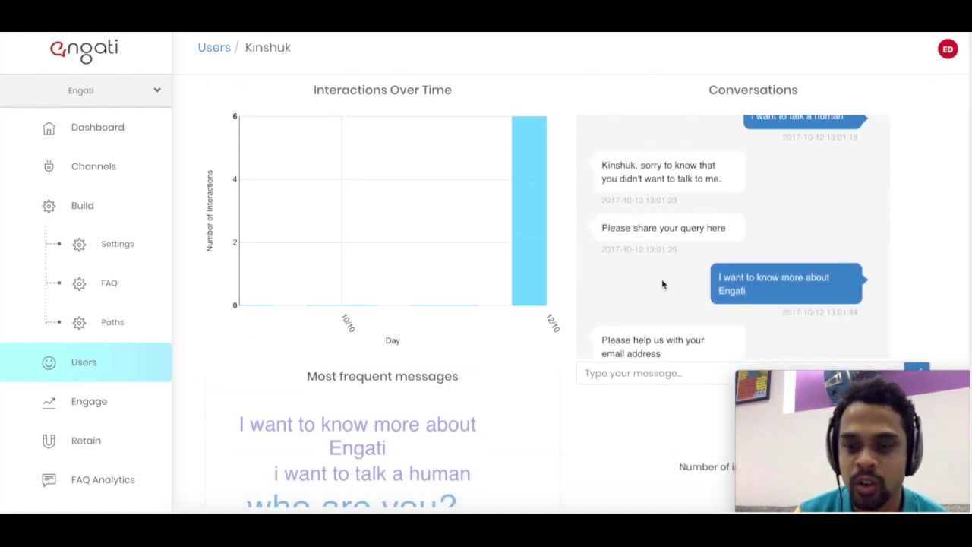
scroll(661, 279, "down", 1)
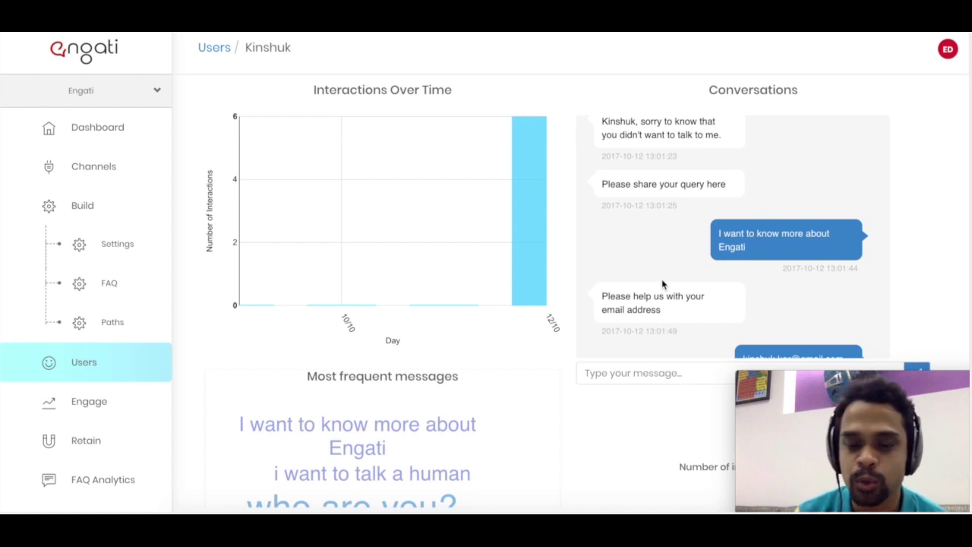
scroll(666, 241, "down", 3)
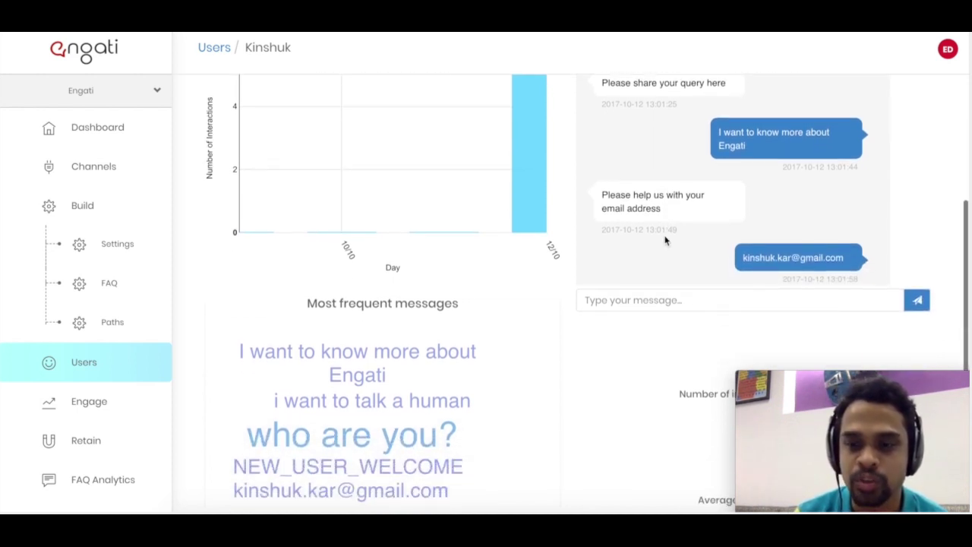
scroll(663, 238, "up", 1)
scroll(542, 206, "up", 2)
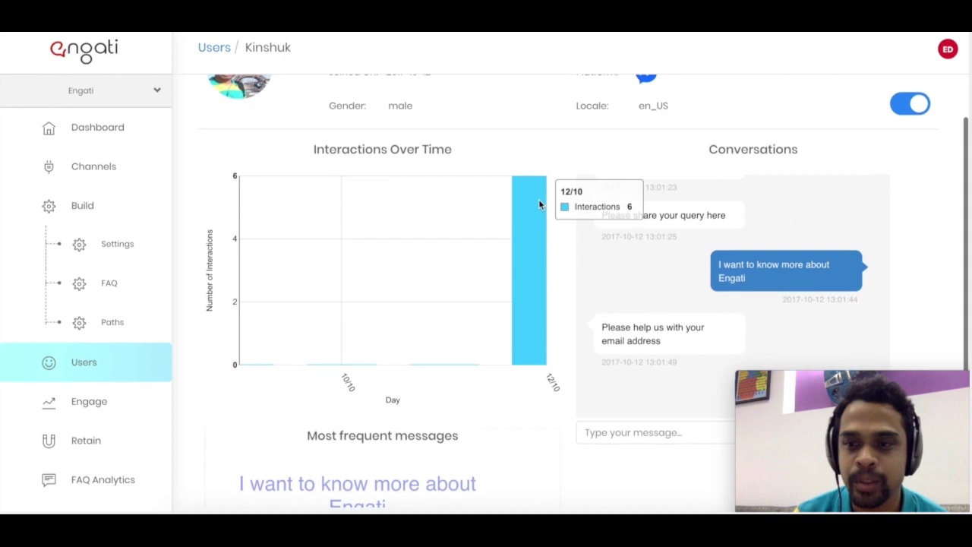
- Turn the bot off for this user and place the cursor in the reply box
left_click(919, 105)
scroll(913, 265, "down", 3)
left_click(846, 263)
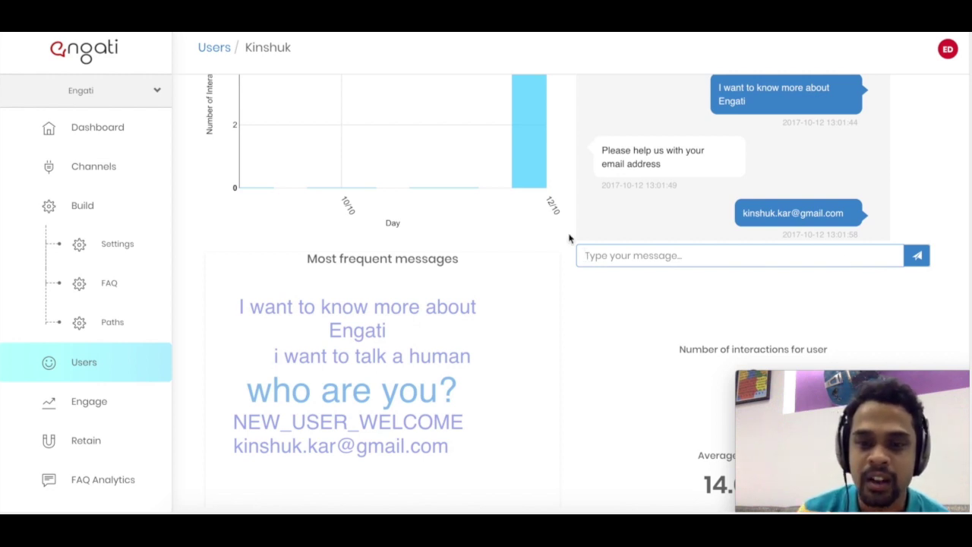
- Send the live reply 'Hey I am there to assist and answer all your queries.' to the user
scroll(568, 239, "up", 1)
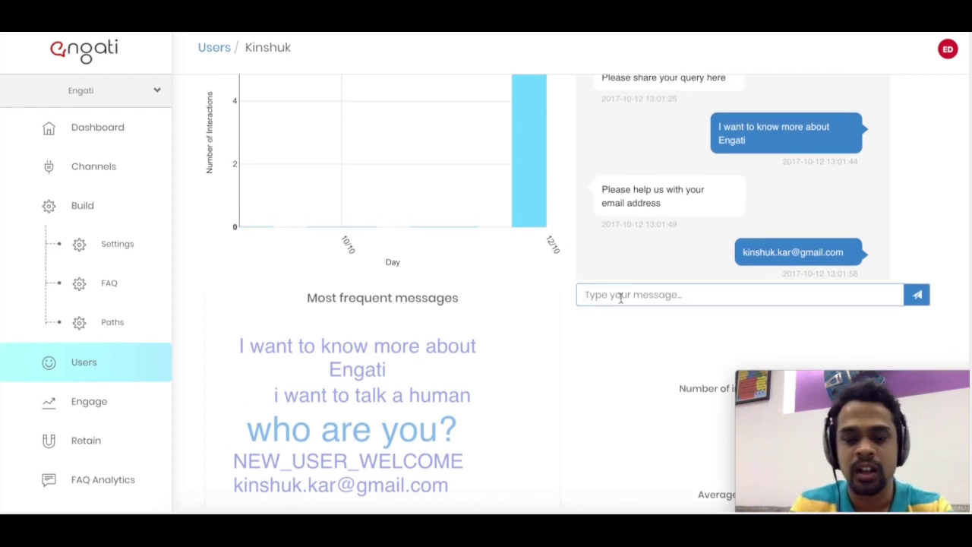
type("H")
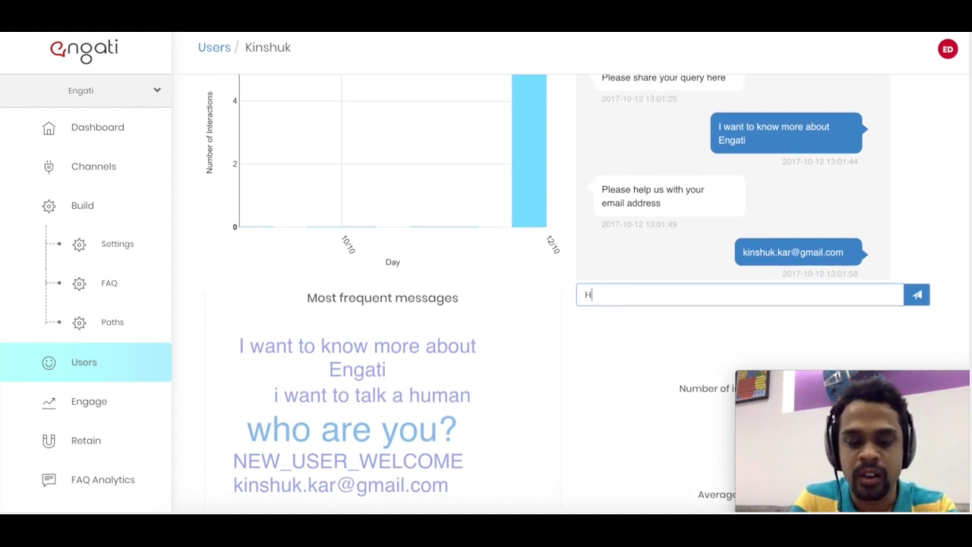
type("ey I am there to ")
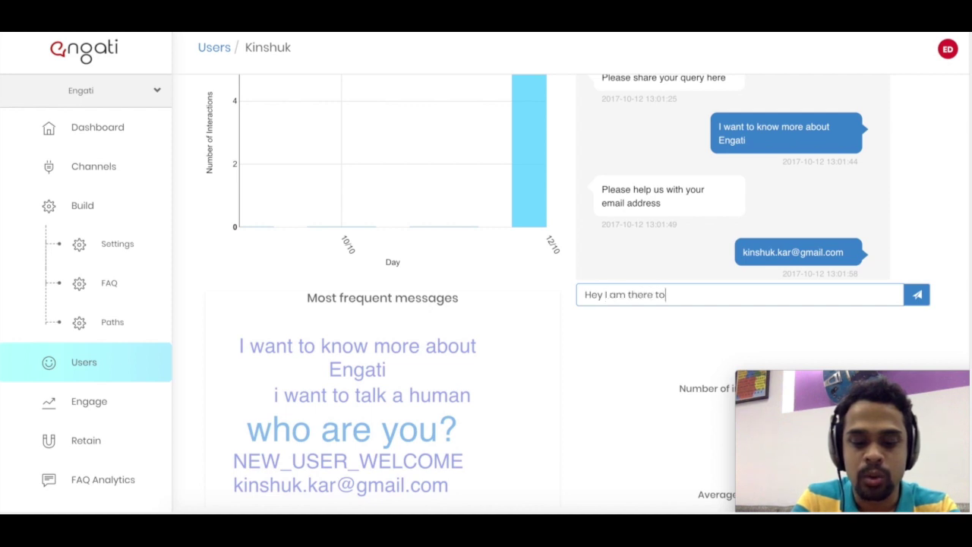
type("assist and")
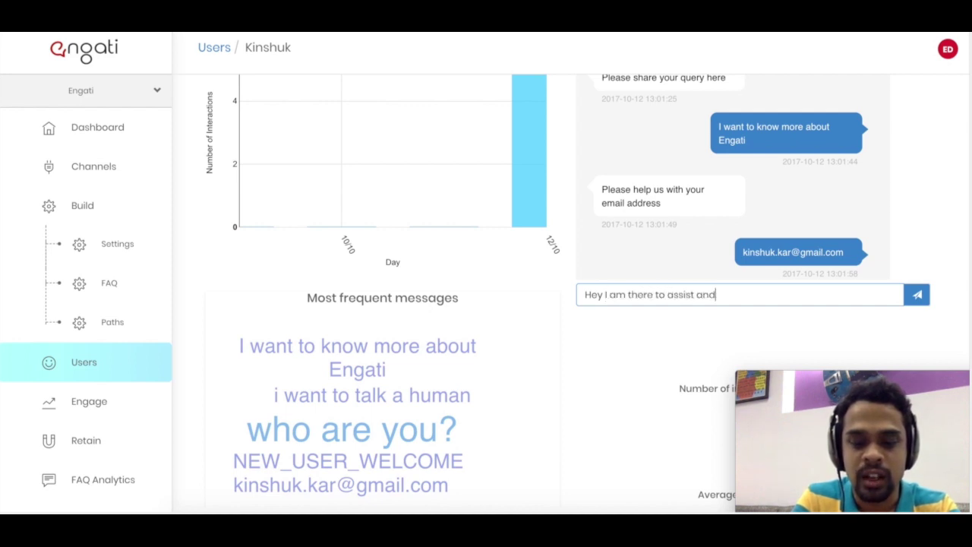
type(" answer all you")
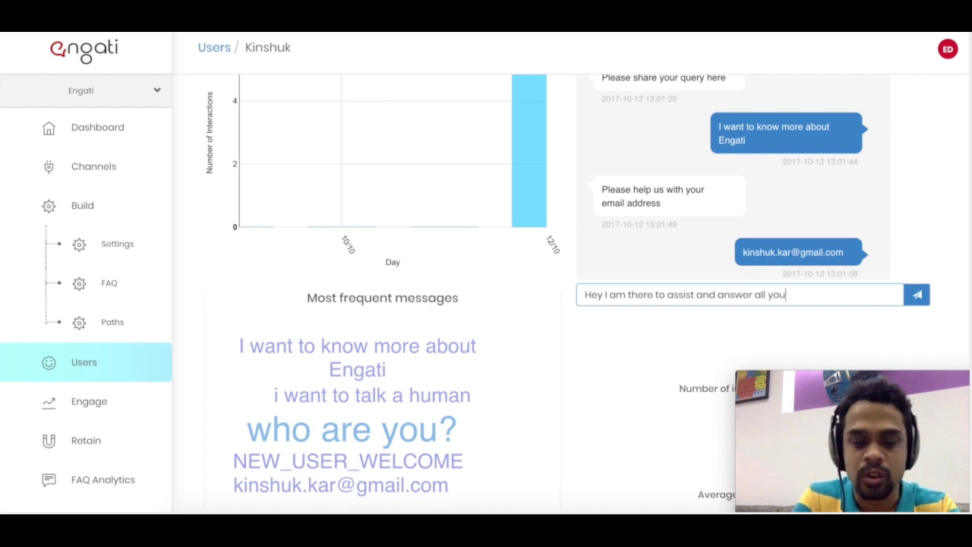
type("r queries.")
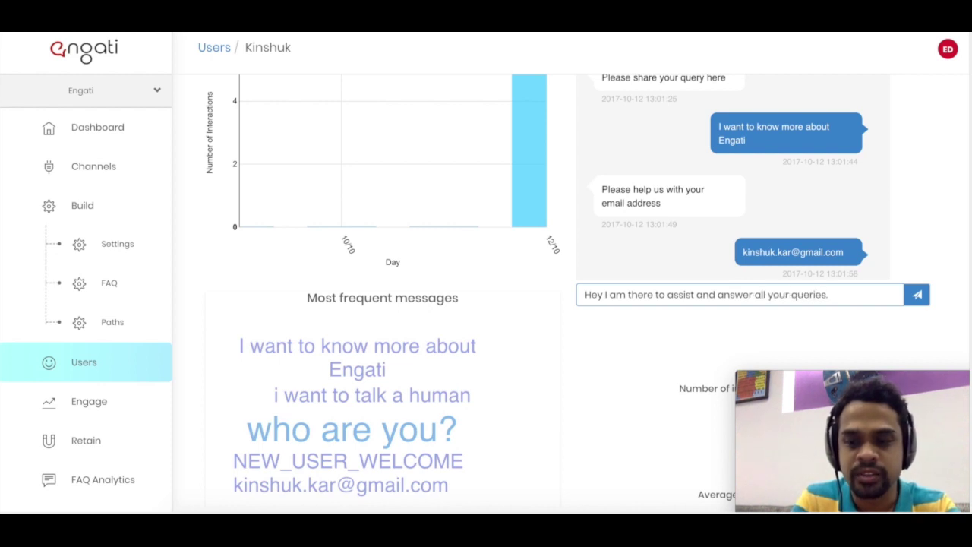
left_click(918, 296)
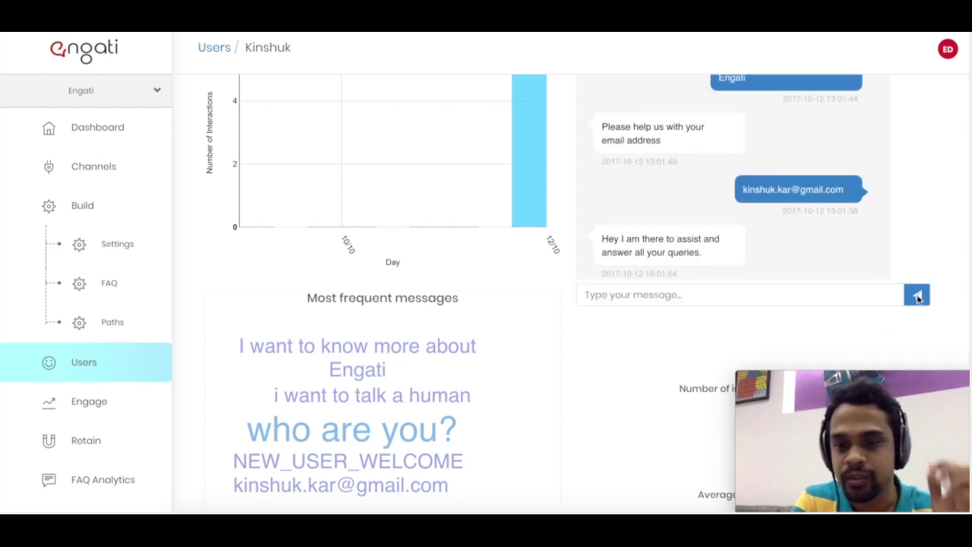
mouse_move(517, 113)
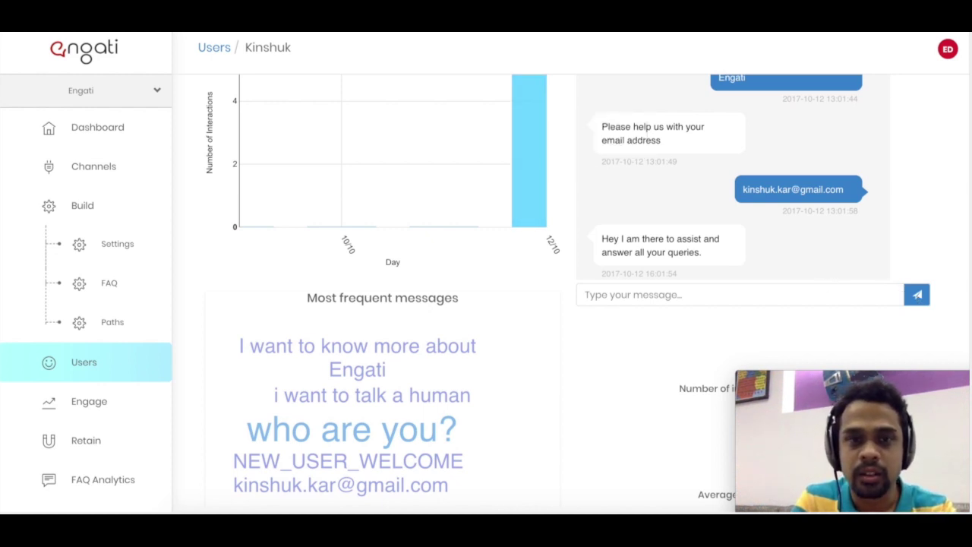
key("alt+Tab")
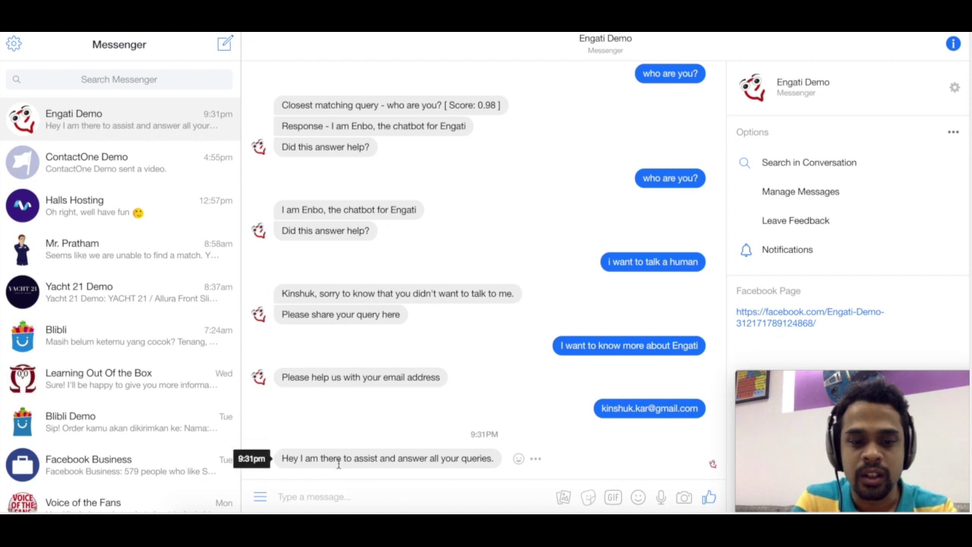
- Highlight the newly arrived reply in the Engati Demo Messenger chat
triple_click(338, 460)
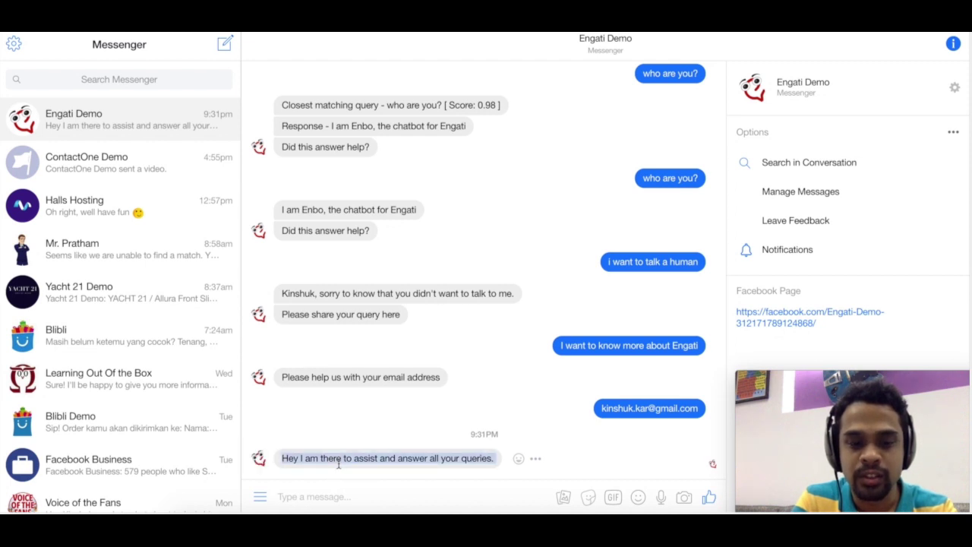
left_click(288, 465)
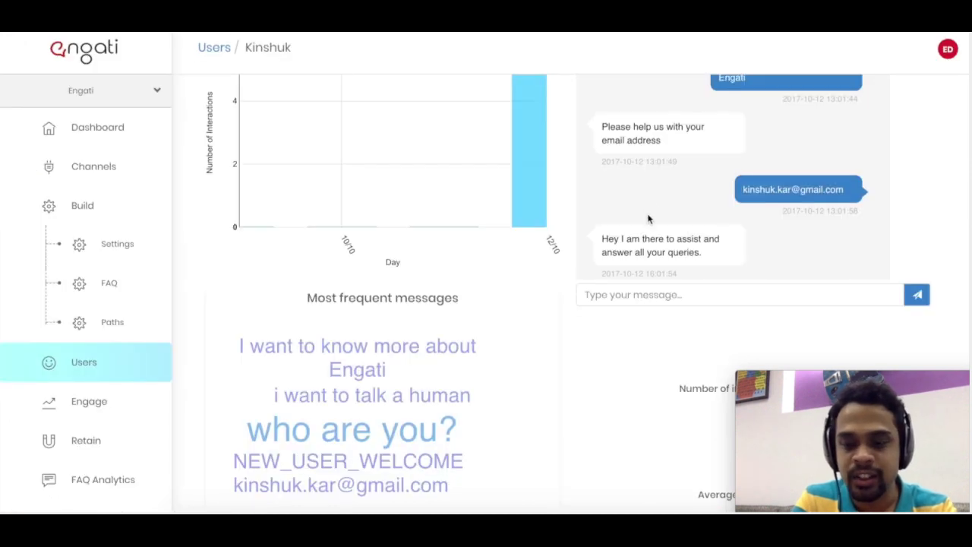
left_click(622, 294)
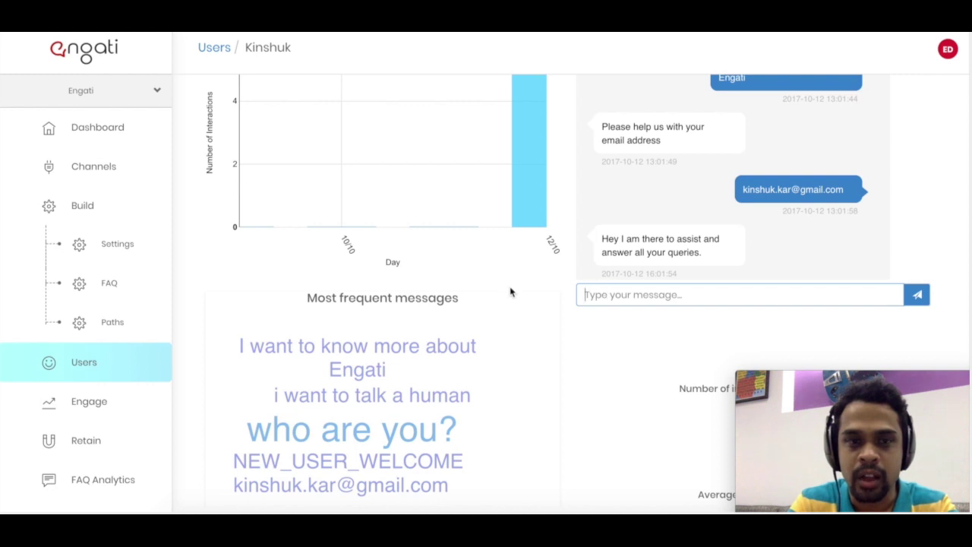
scroll(504, 319, "down", 2)
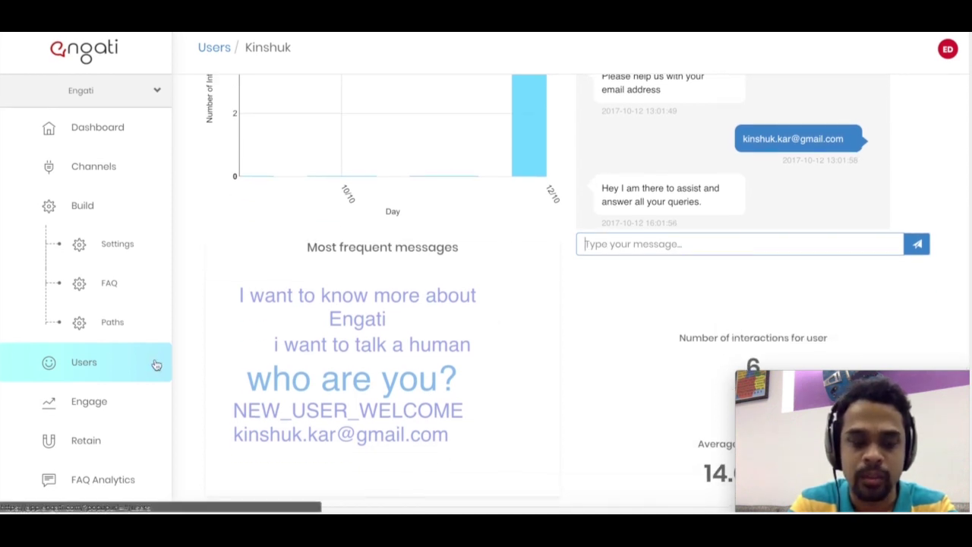
- Open Engage analytics and scroll past the message charts to the 6.00 average messages per user
left_click(138, 404)
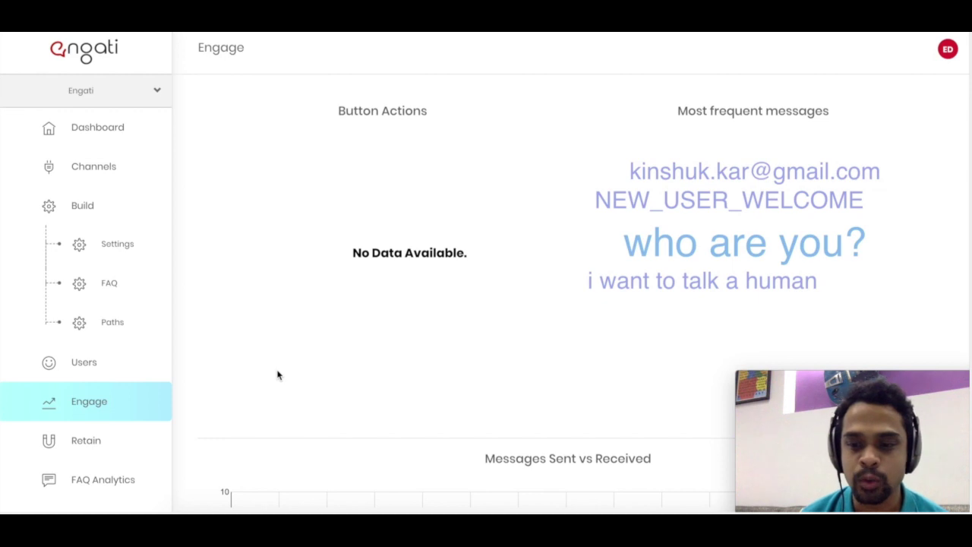
scroll(394, 309, "down", 1)
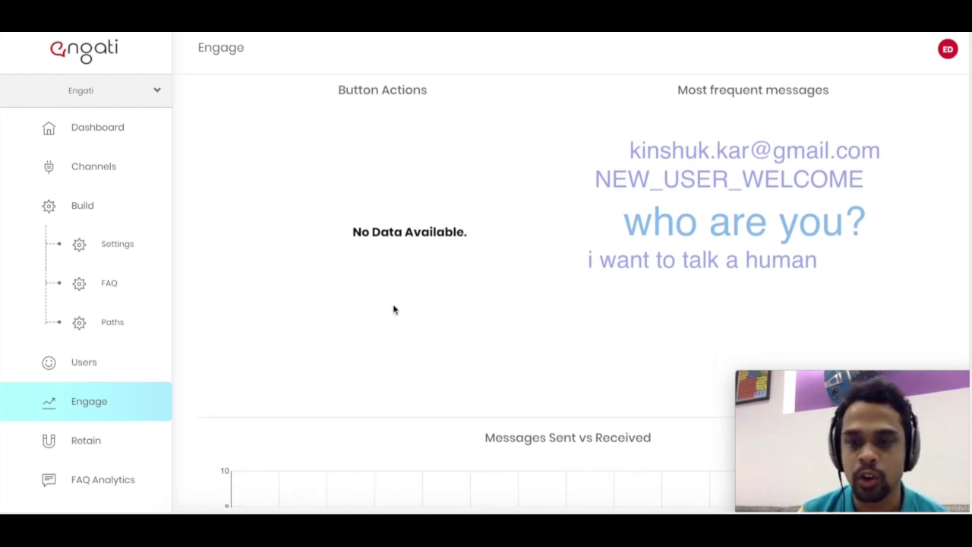
scroll(393, 308, "down", 1)
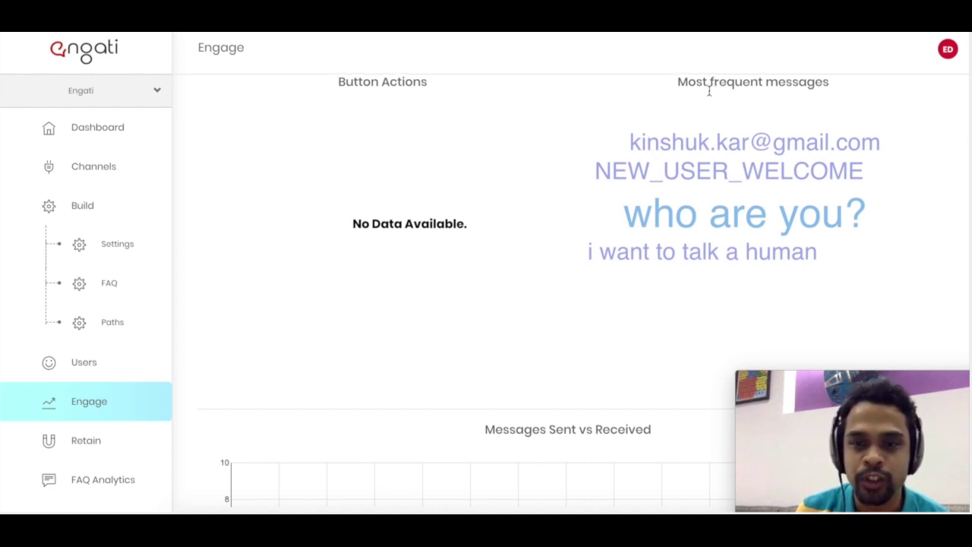
scroll(710, 91, "down", 2)
scroll(709, 92, "down", 5)
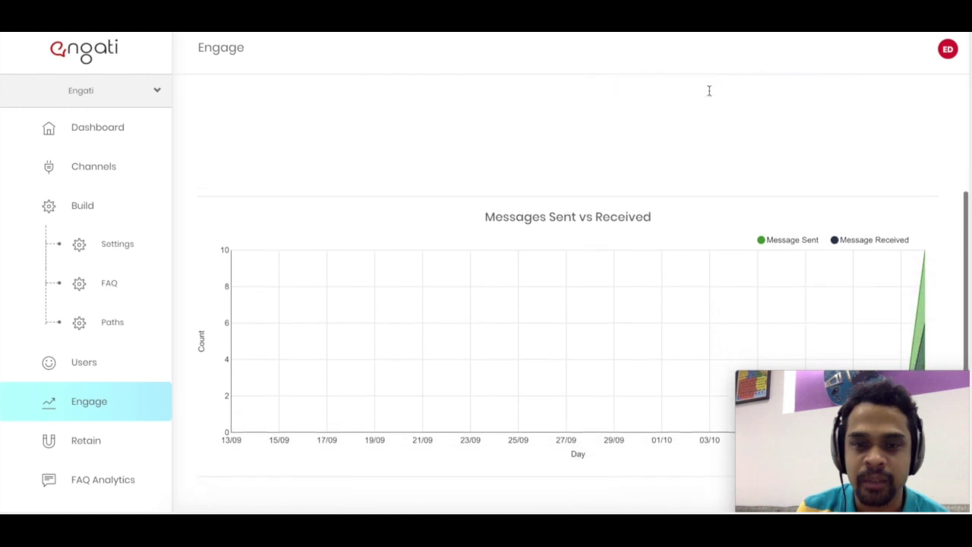
scroll(625, 131, "down", 1)
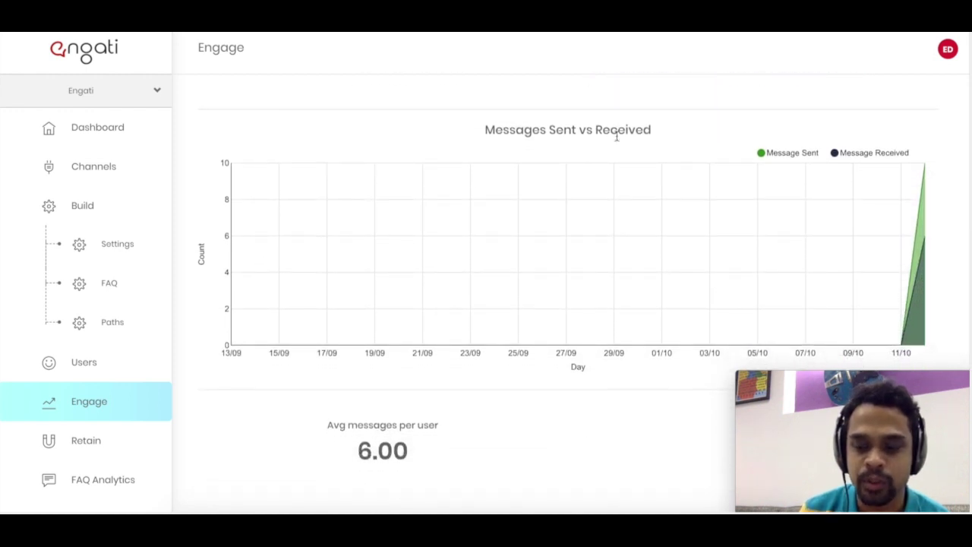
scroll(616, 135, "down", 4)
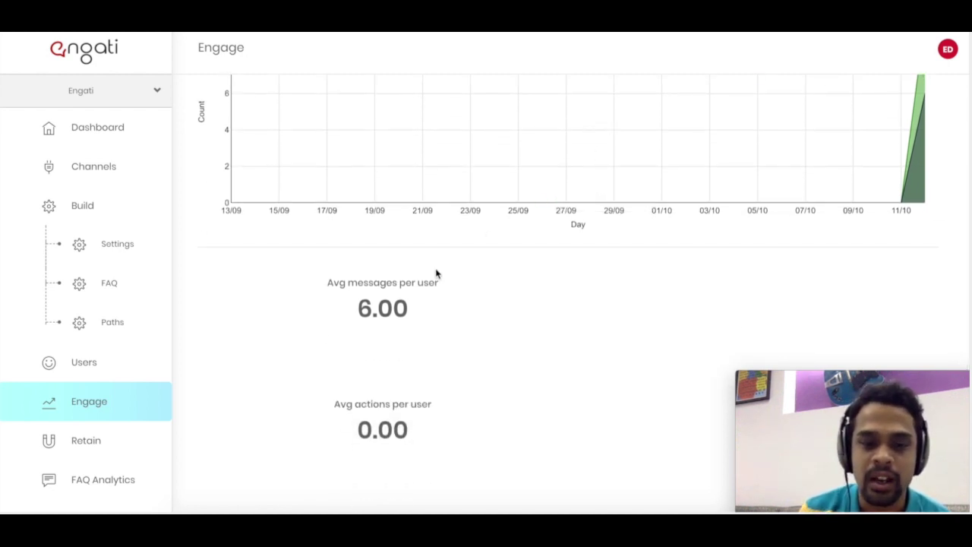
scroll(436, 274, "down", 1)
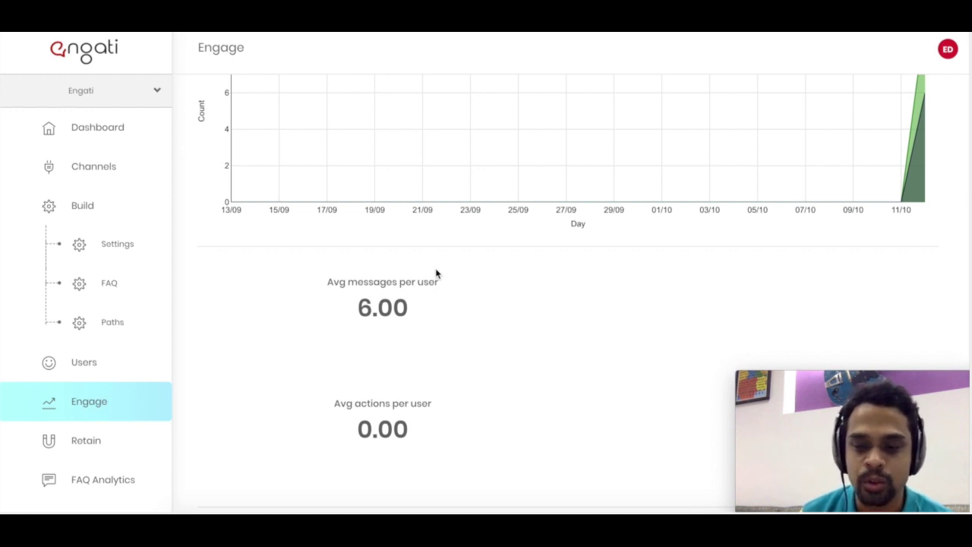
- Check the 2017-10-12 cohort's 100% user retention on Retain, then bring up the FAQ Analytics table
left_click(120, 431)
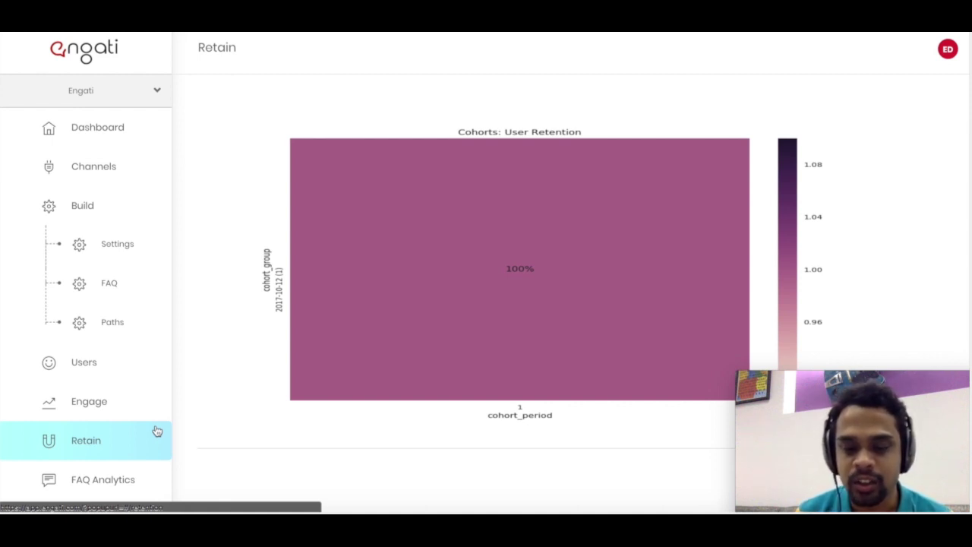
scroll(156, 430, "down", 2)
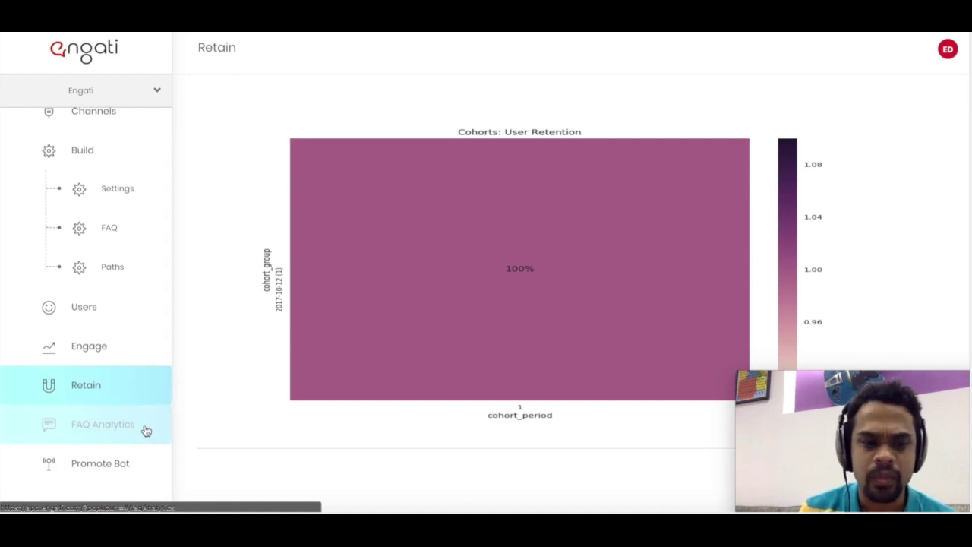
left_click(145, 430)
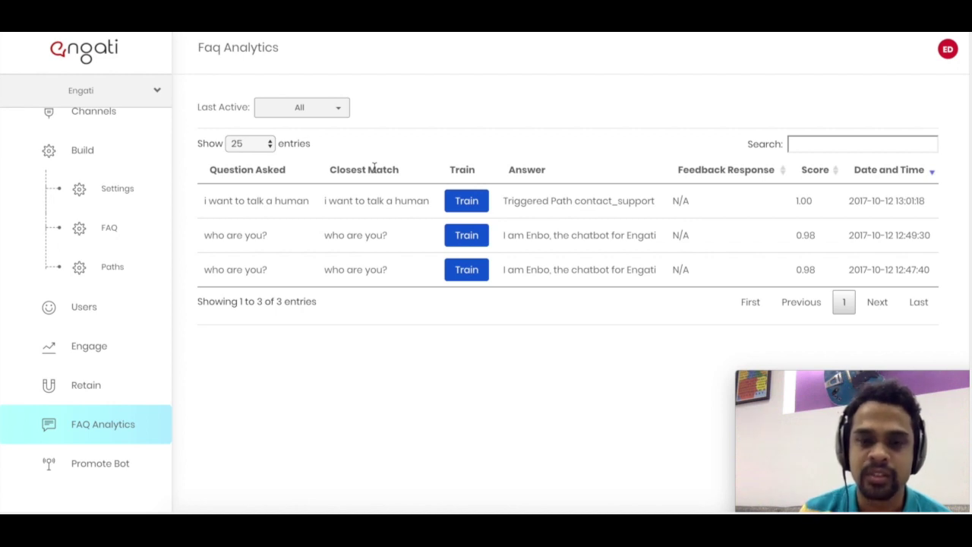
- Open the Train dialog for the FAQ question 'i want to talk a human'
double_click(538, 167)
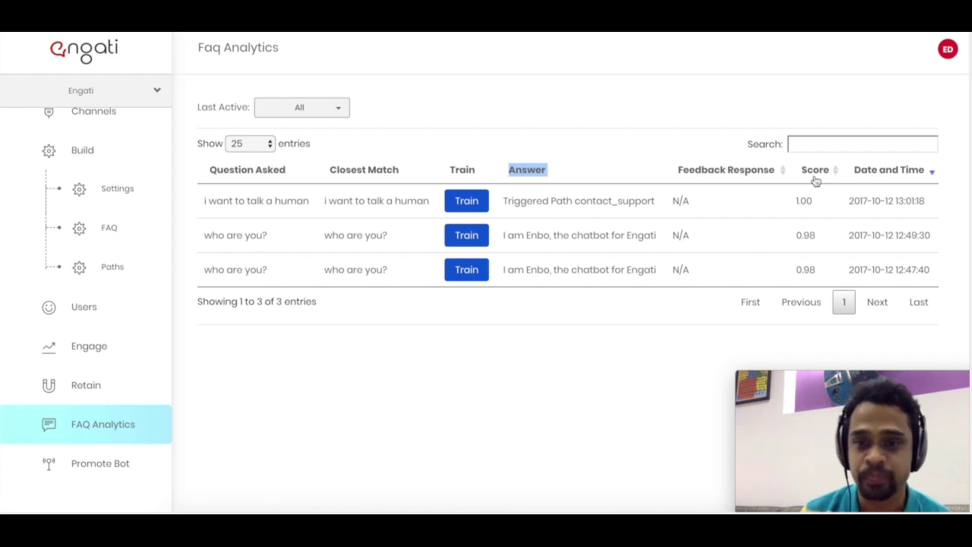
left_click(717, 149)
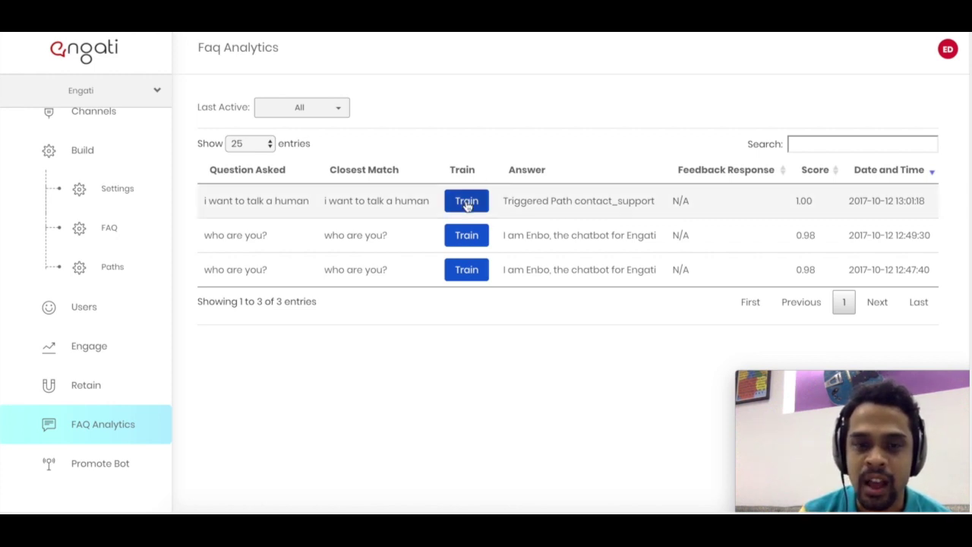
left_click(467, 202)
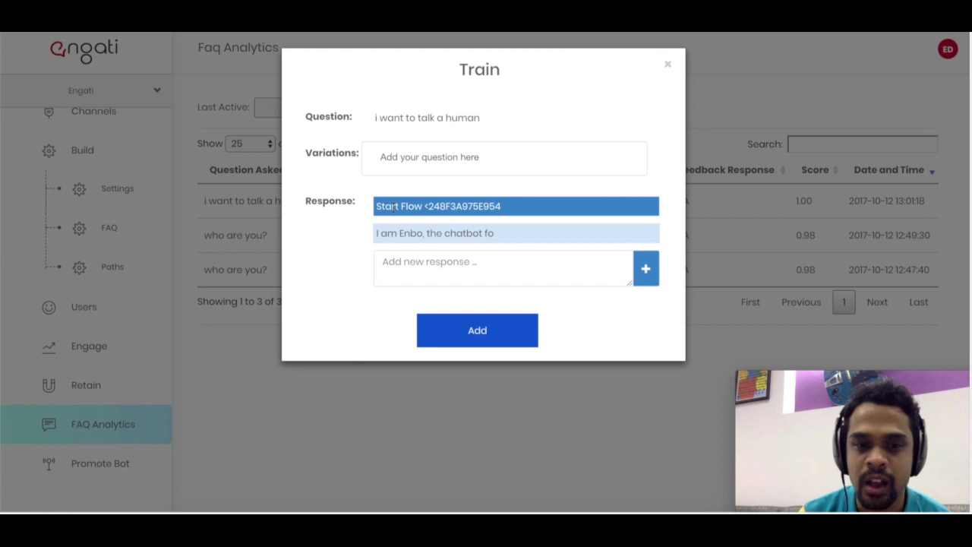
- Dismiss the 'i want to talk a human' Train dialog without adding a new response
left_click(391, 259)
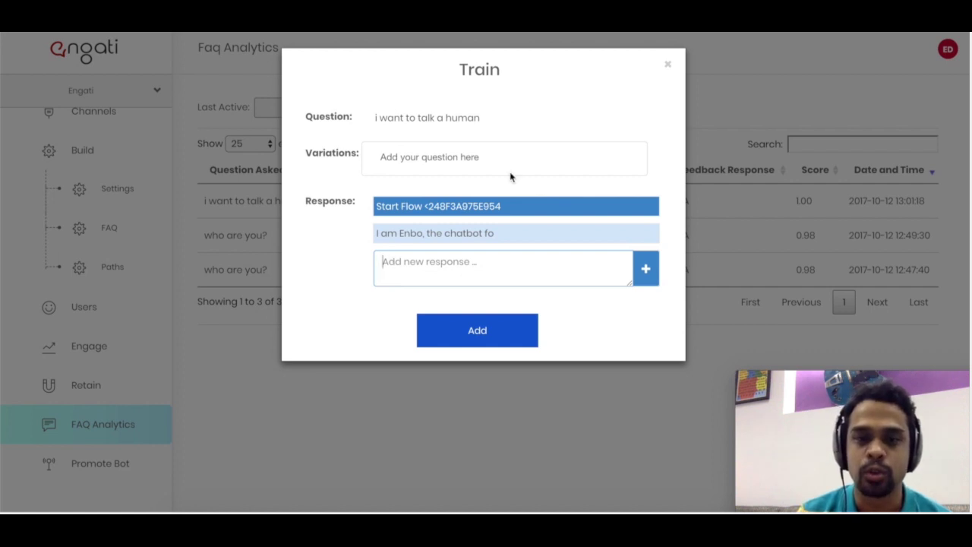
left_click(667, 66)
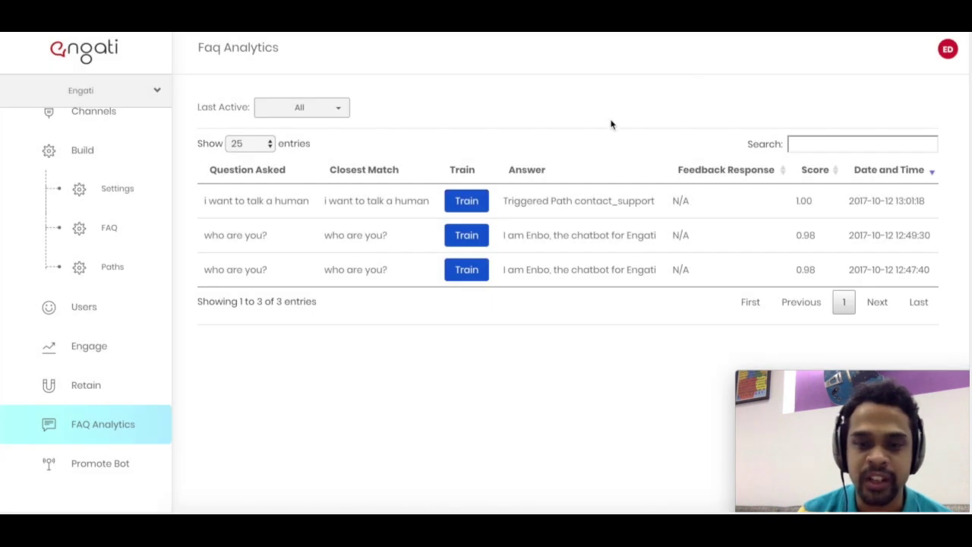
- Go to Promote Bot to see the bot link, Send to Messenger, Message Us and Messenger code options
scroll(128, 310, "down", 2)
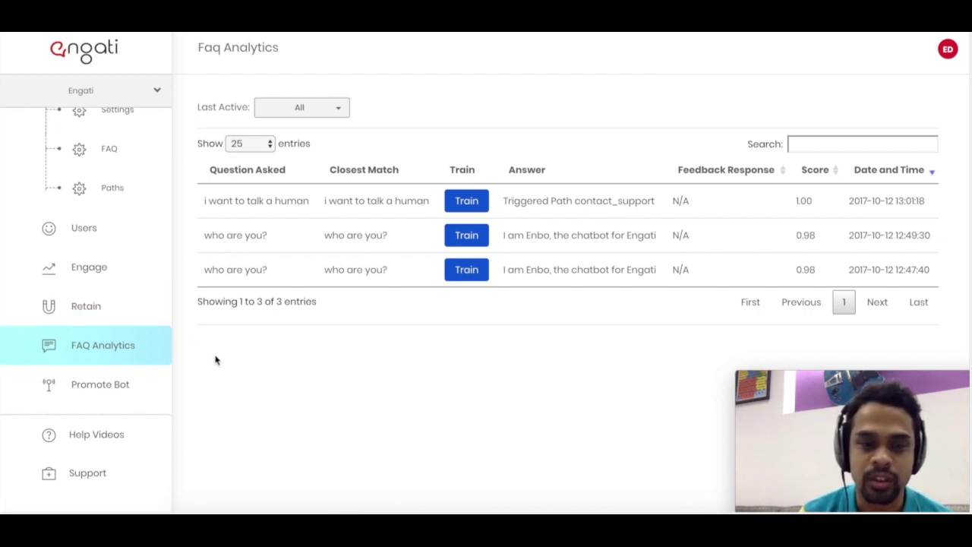
left_click(156, 388)
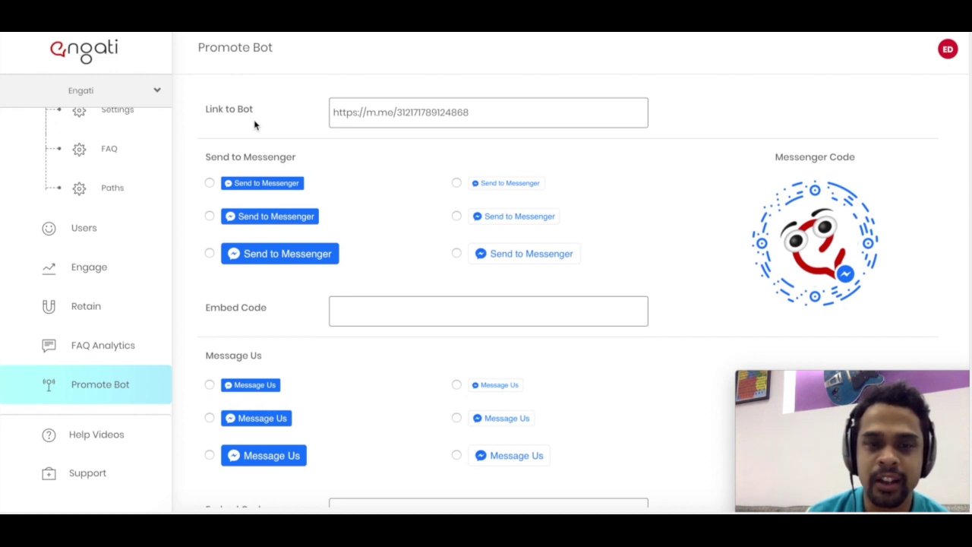
- Choose the largest solid Message Us button style and select its fb-messengermessageus embed code
key("shift+Left")
key("shift+Left")
key("shift+Left")
key("shift+Left")
key("shift+Left")
key("shift+Left")
key("shift+Left")
key("shift+Left")
key("shift+Left")
key("shift+Left")
key("shift+Left")
key("shift+Left")
key("shift+Left")
key("shift+Left")
key("shift+Left")
key("shift+Left")
key("shift+Left")
key("shift+Left")
key("shift+Left")
key("shift+Left")
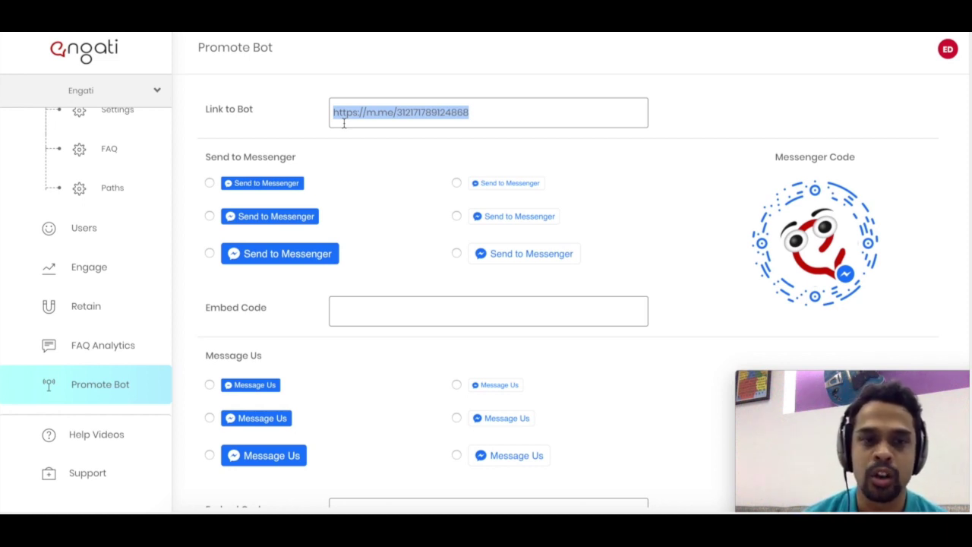
left_click(343, 124)
scroll(336, 202, "down", 1)
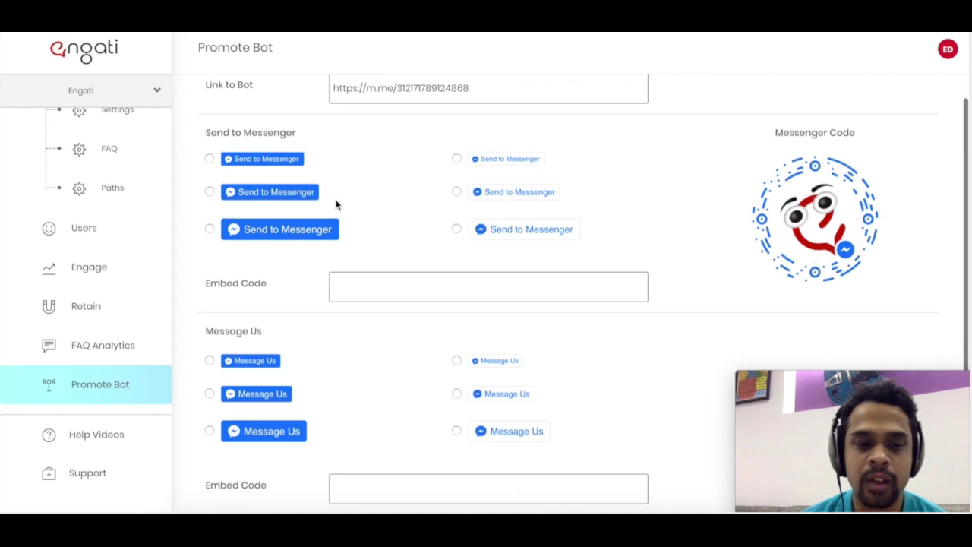
scroll(296, 406, "up", 1)
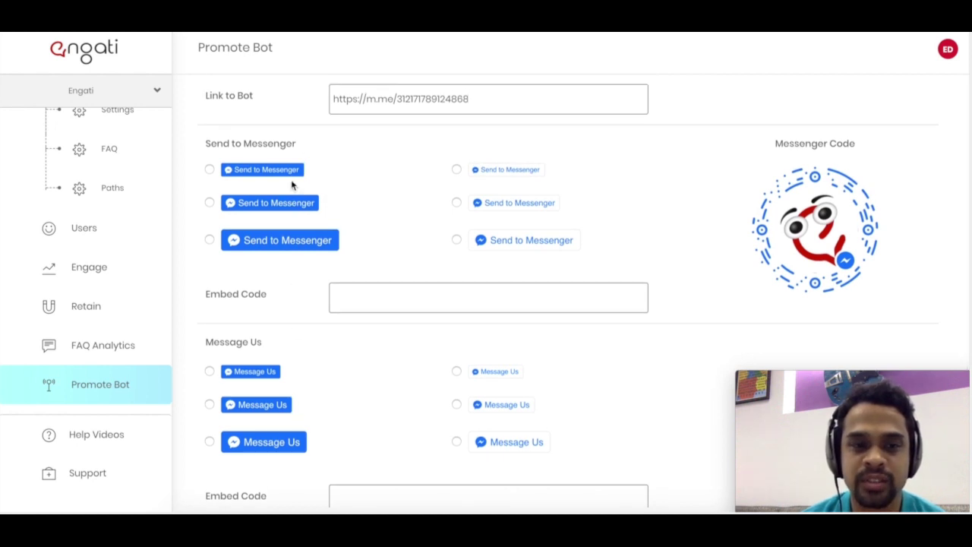
scroll(310, 308, "down", 1)
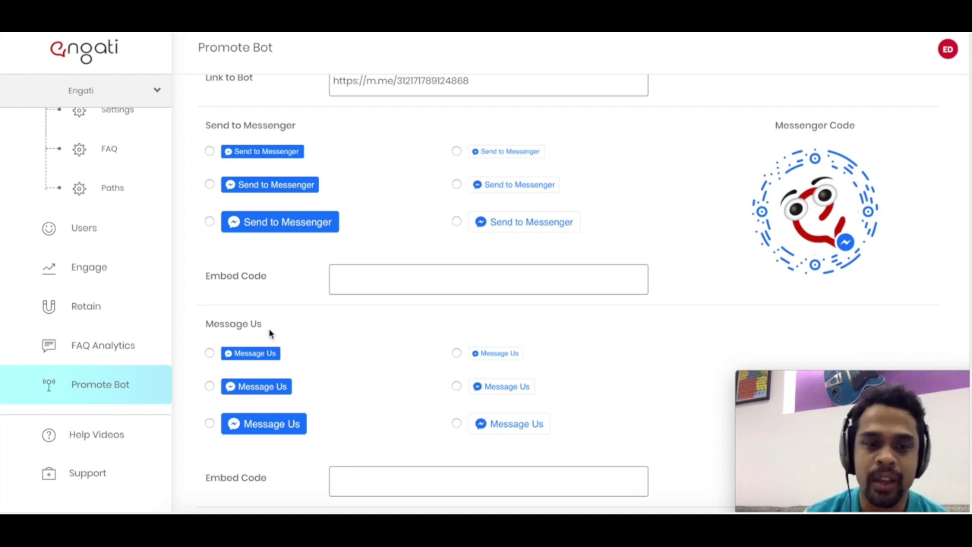
left_click(209, 424)
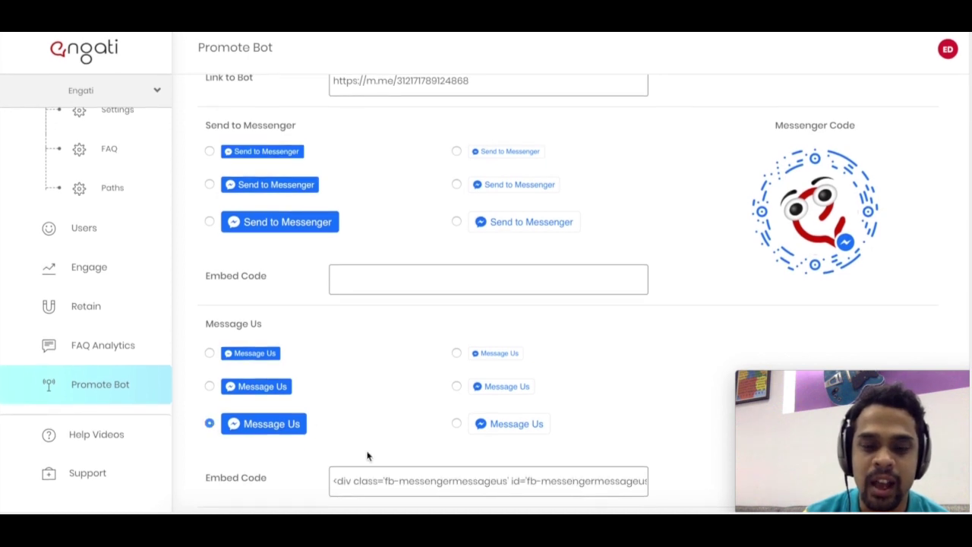
triple_click(396, 481)
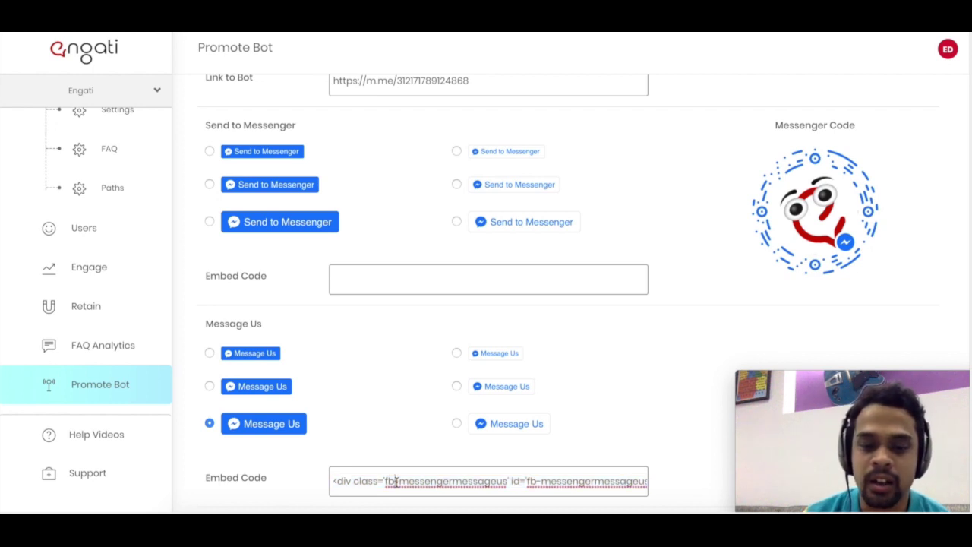
scroll(640, 447, "up", 1)
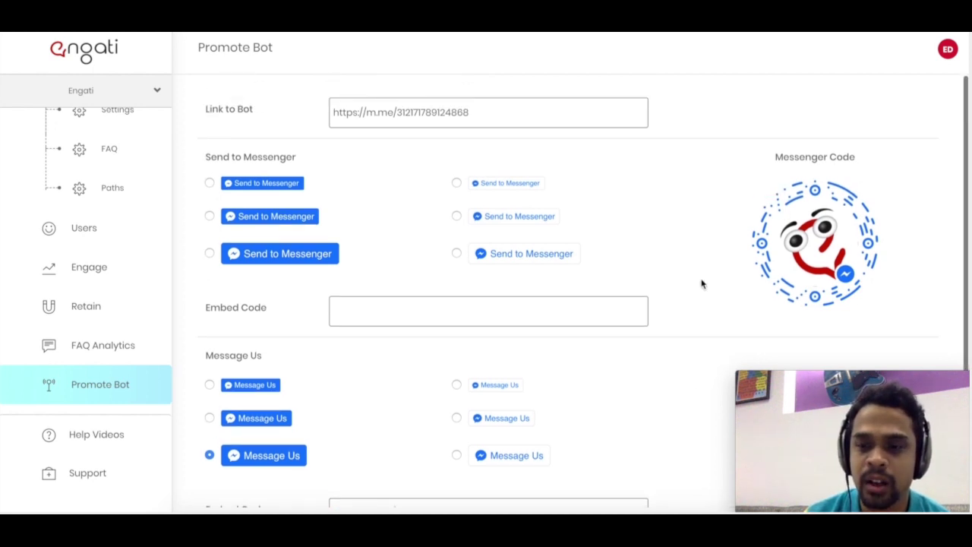